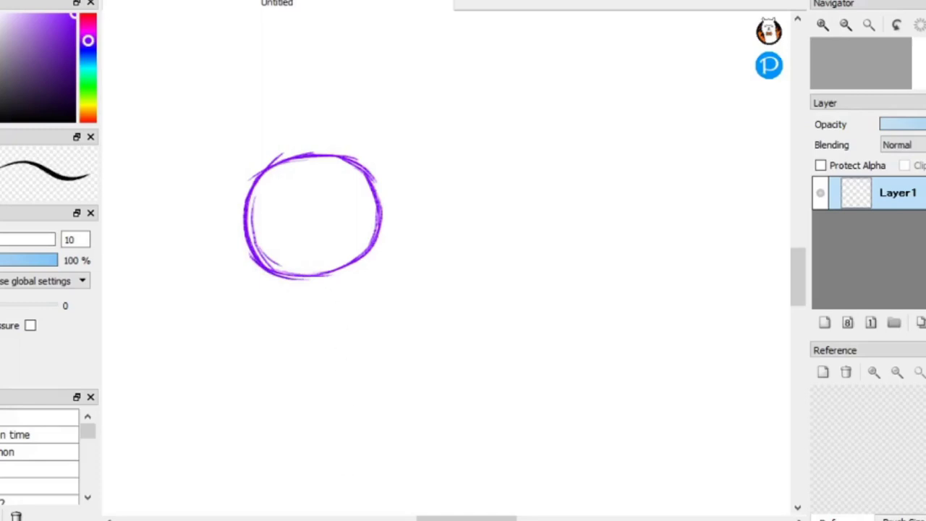
left_click_drag(311, 282, 304, 324)
left_click_drag(299, 279, 286, 344)
key("ctrl+z")
left_click_drag(287, 297, 283, 351)
key("ctrl+z")
key("ctrl+z")
mouse_move(306, 274)
left_mouse_down()
mouse_move(290, 351)
mouse_move(319, 342)
mouse_move(343, 309)
left_mouse_up()
key("ctrl+z")
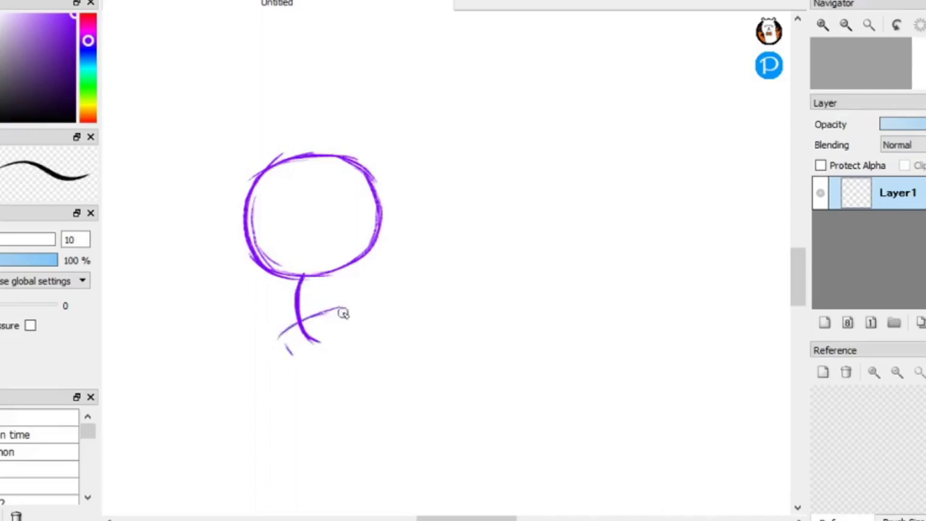
left_click_drag(288, 357, 341, 322)
key("ctrl+z")
key("ctrl+z")
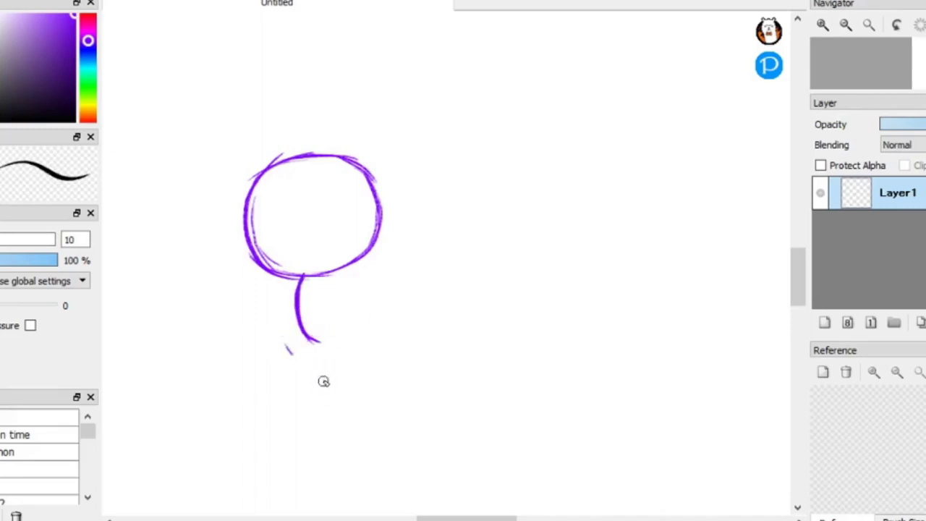
key("ctrl+z")
- Draw a short curved stem below the round head and reinforce the head's lower outline
mouse_move(322, 279)
left_mouse_down()
mouse_move(316, 314)
mouse_move(328, 346)
mouse_move(342, 336)
left_mouse_up()
key("ctrl+z")
key("ctrl+z")
key("ctrl+z")
key("ctrl+z")
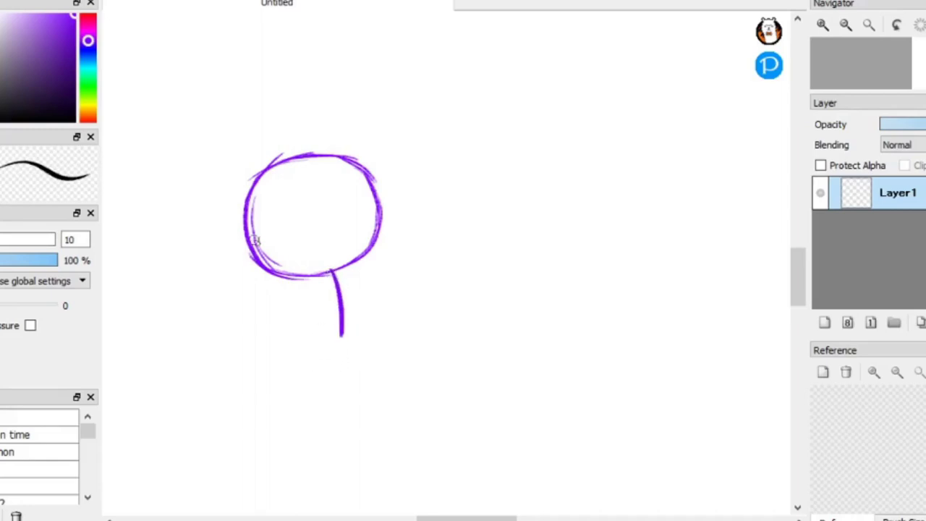
left_click_drag(255, 242, 348, 267)
key("ctrl+z")
- Sketch a flower pot with a narrow rectangular rim and a boxy body at the stem's lower end
left_click_drag(300, 326, 301, 346)
mouse_move(301, 326)
left_mouse_down()
mouse_move(326, 338)
mouse_move(312, 350)
mouse_move(382, 323)
left_mouse_up()
mouse_move(307, 342)
left_mouse_down()
mouse_move(395, 340)
mouse_move(375, 341)
left_mouse_up()
left_click_drag(394, 320, 393, 340)
left_click_drag(312, 347, 314, 398)
left_click_drag(314, 398, 357, 397)
left_click_drag(382, 346, 379, 391)
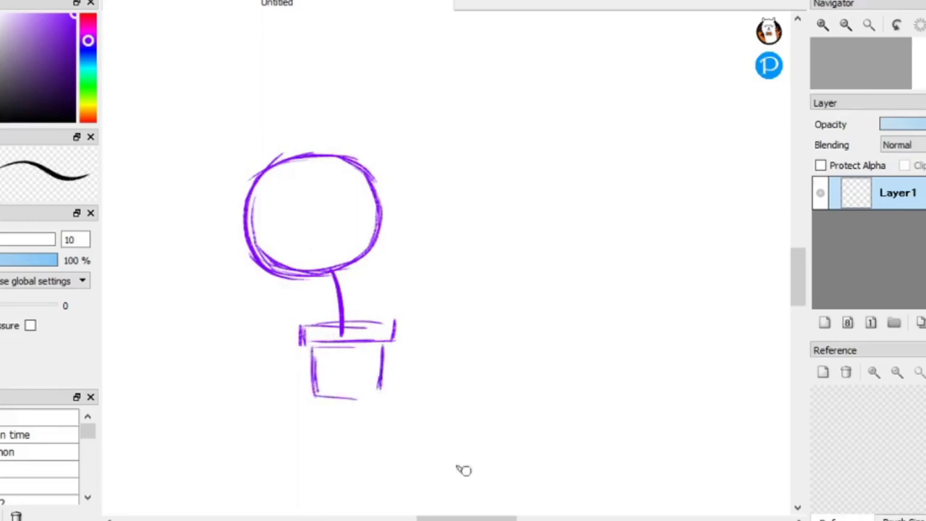
left_click_drag(311, 350, 393, 397)
- Erase the part of the stem inside the pot's rim and redraw the rim's upper edge
key("e")
mouse_move(343, 336)
left_mouse_down()
mouse_move(335, 331)
mouse_move(360, 336)
left_mouse_up()
key("b")
left_click_drag(301, 328, 395, 323)
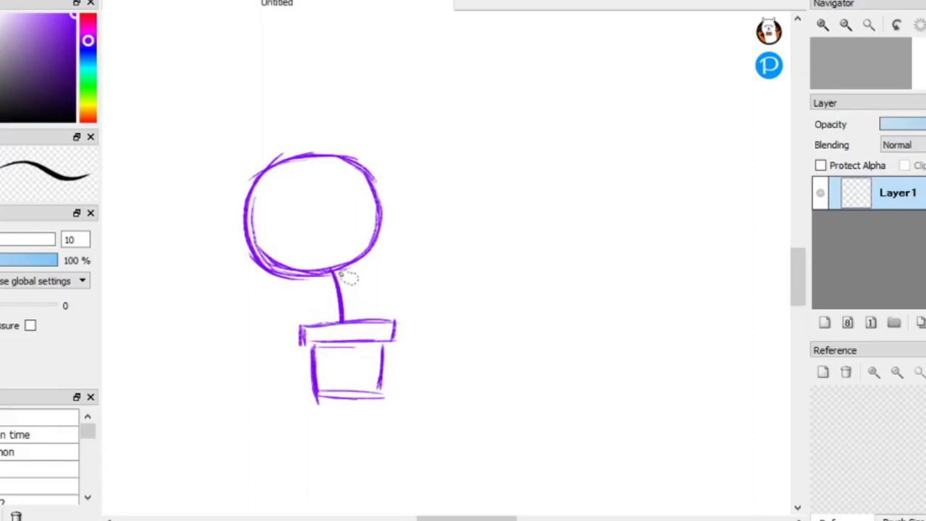
- Select the flower pot with the lasso, scale it down slightly, and clear the selection
key("l")
mouse_move(275, 336)
left_mouse_down()
mouse_move(432, 407)
mouse_move(441, 311)
mouse_move(398, 320)
left_mouse_up()
key("ctrl+t")
left_click_drag(444, 273, 420, 302)
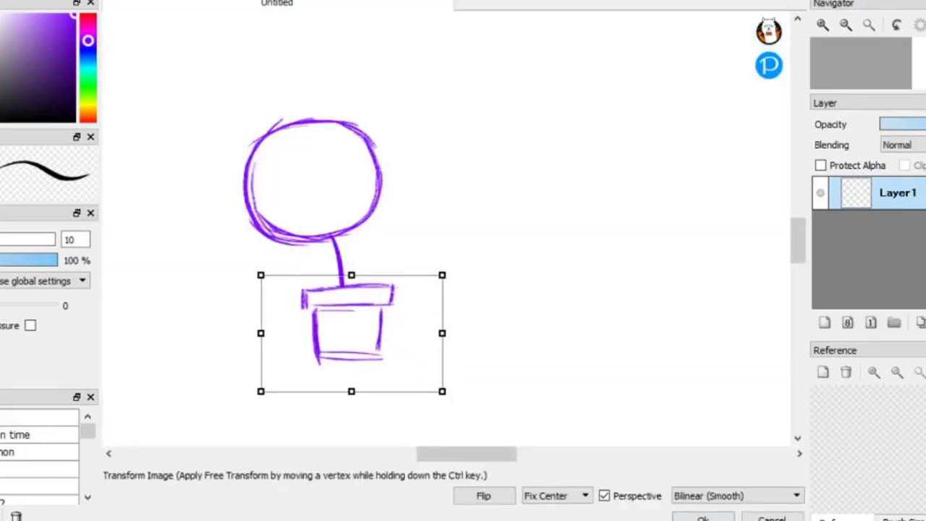
key("Return")
key("ctrl+d")
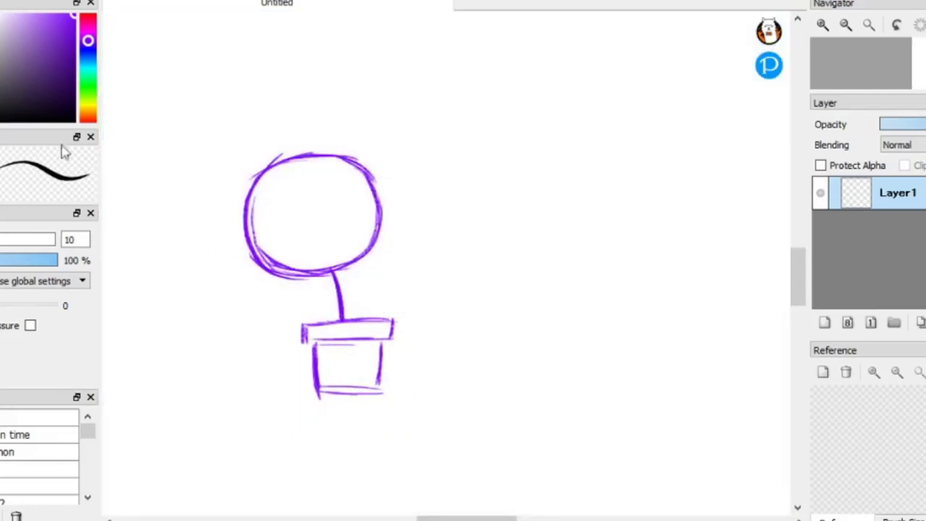
- Select the round head with the lasso and shift it slightly up and to the left, and clear the selection
mouse_move(226, 150)
left_mouse_down()
mouse_move(306, 290)
mouse_move(232, 109)
left_mouse_up()
key("ctrl+t")
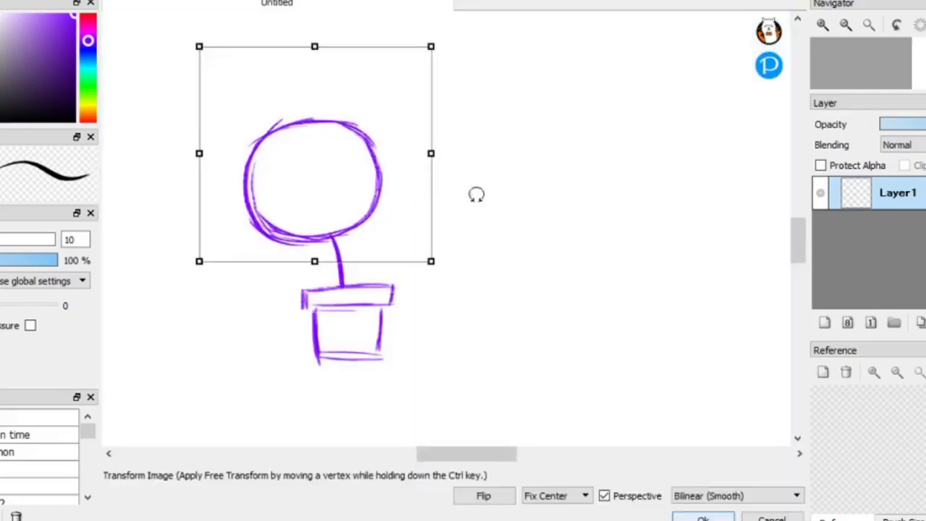
left_click_drag(391, 175, 389, 170)
left_click(697, 518)
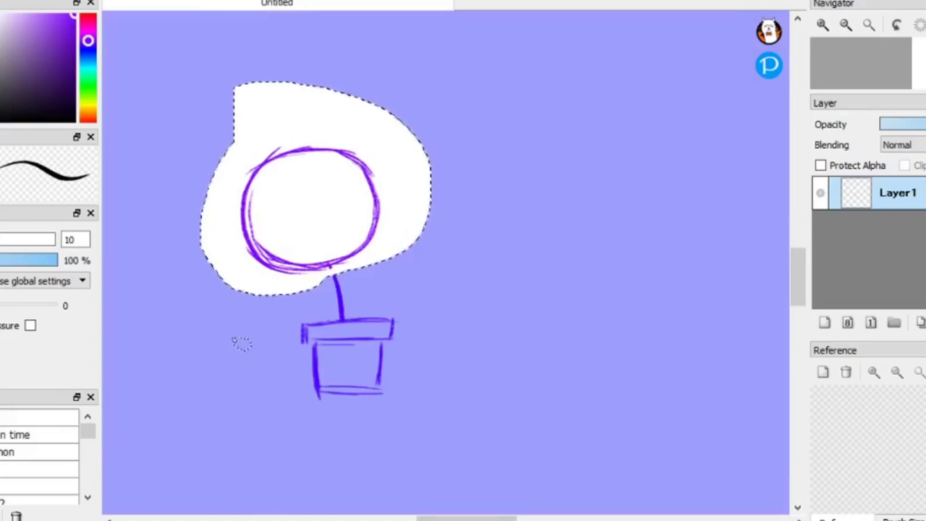
left_click(226, 332)
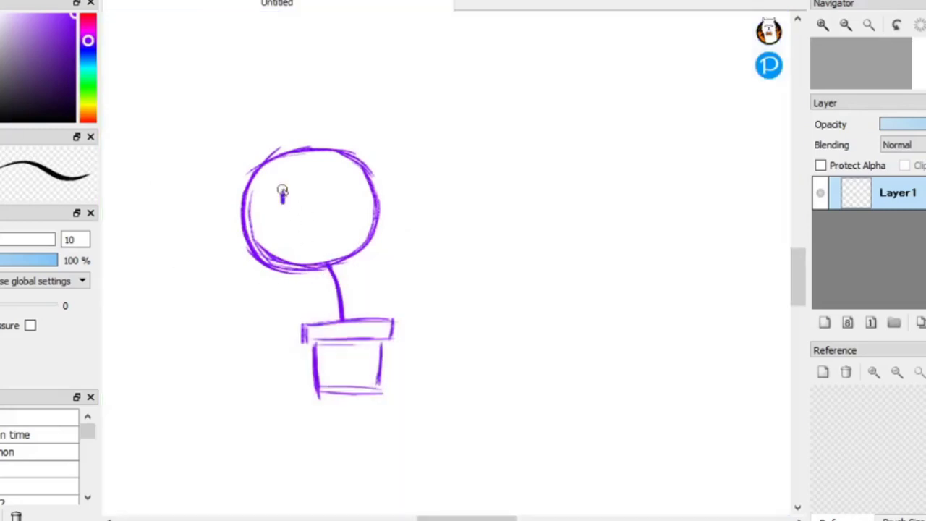
key("ctrl+z")
left_click_drag(273, 191, 306, 214)
left_click_drag(266, 222, 272, 243)
key("ctrl+z")
left_click_drag(251, 207, 280, 262)
key("ctrl+z")
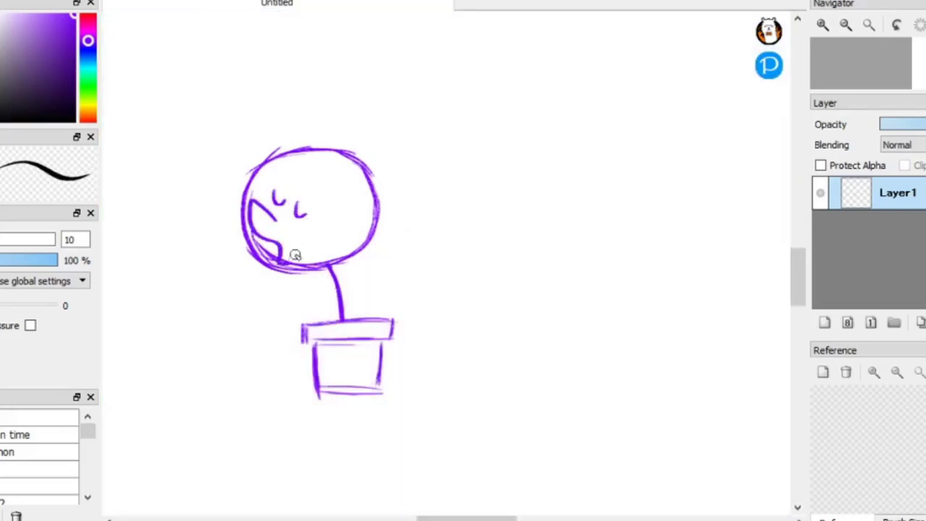
key("ctrl+z")
mouse_move(268, 222)
left_mouse_down()
mouse_move(286, 260)
mouse_move(280, 226)
left_mouse_up()
key("ctrl+z")
key("ctrl+z")
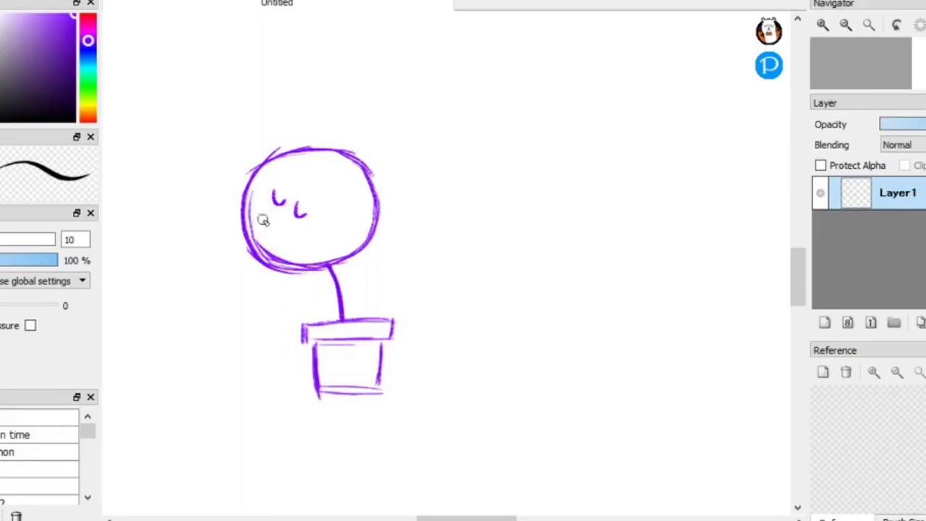
key("ctrl+z")
key("ctrl+z")
- Draw two small U-shaped closed eyes side by side on the round head
left_click_drag(284, 183, 297, 187)
left_click_drag(302, 185, 310, 190)
key("ctrl+z")
key("ctrl+z")
mouse_move(314, 188)
left_mouse_down()
mouse_move(318, 201)
mouse_move(285, 192)
left_mouse_up()
key("ctrl+z")
key("ctrl+z")
- Draw a large curved open beak below the closed eyes, pointing to the left side of the head
mouse_move(301, 192)
left_mouse_down()
mouse_move(294, 207)
mouse_move(306, 253)
left_mouse_up()
key("ctrl+z")
mouse_move(285, 215)
left_mouse_down()
mouse_move(313, 253)
mouse_move(316, 241)
left_mouse_up()
key("ctrl+z")
mouse_move(277, 231)
left_mouse_down()
mouse_move(295, 253)
mouse_move(362, 253)
left_mouse_up()
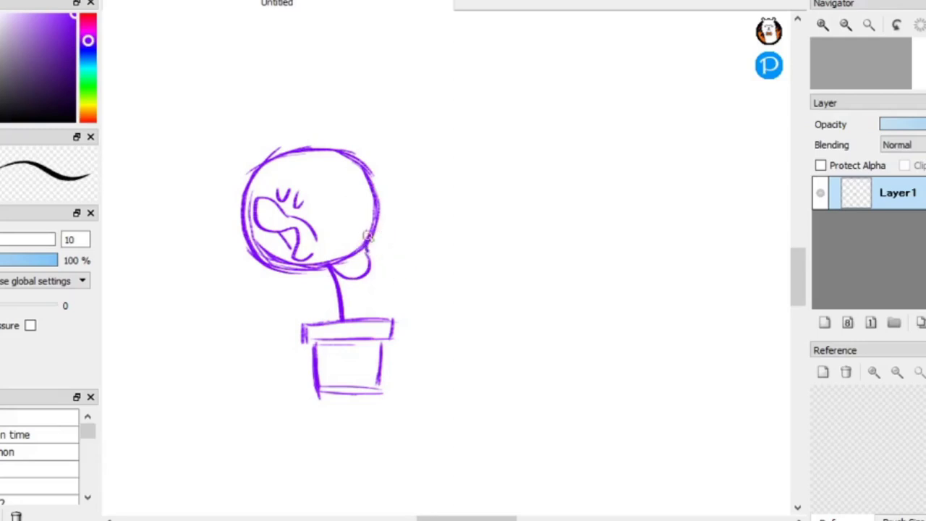
mouse_move(346, 296)
left_mouse_down()
mouse_move(384, 297)
mouse_move(395, 256)
left_mouse_up()
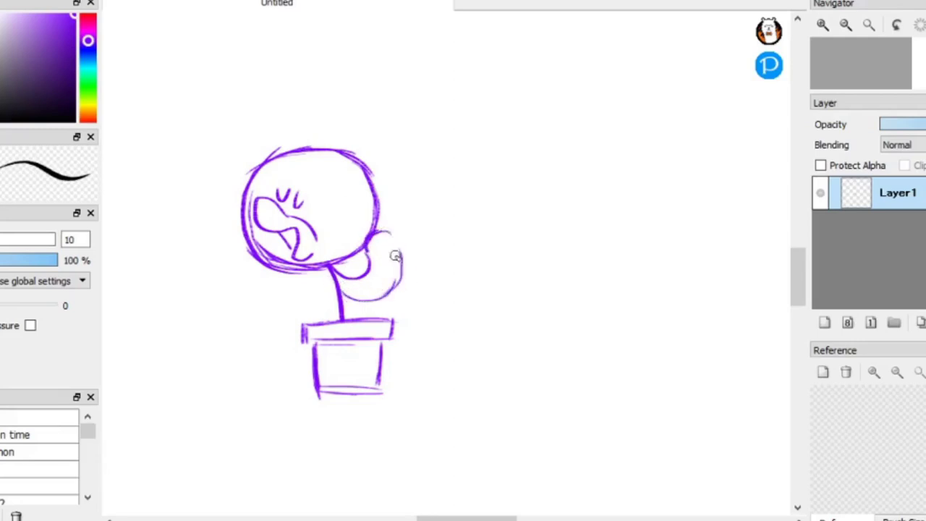
key("ctrl+z")
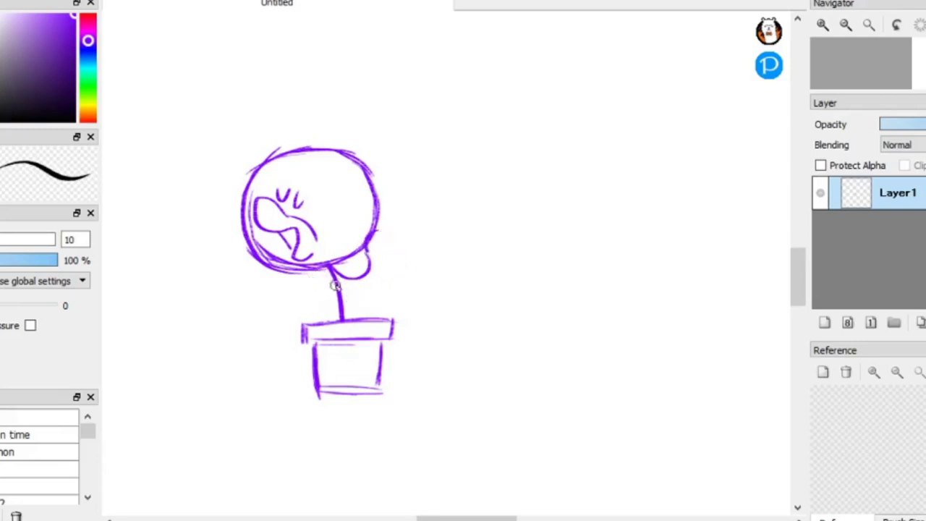
key("ctrl+z")
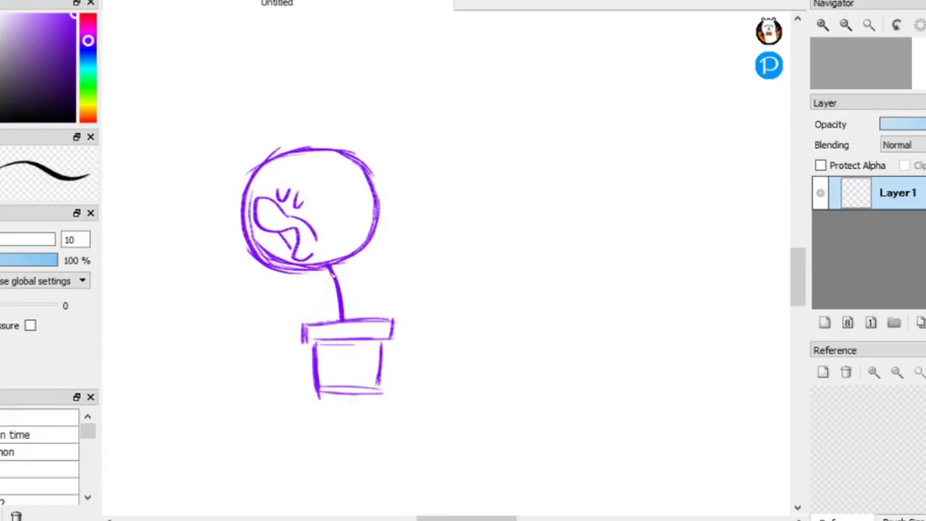
left_click_drag(325, 270, 278, 330)
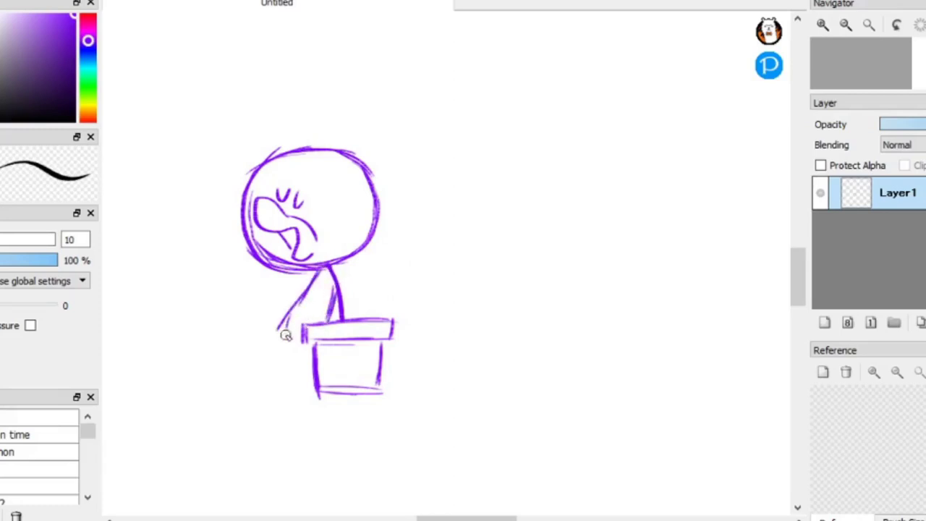
key("e")
left_click_drag(281, 194, 305, 207)
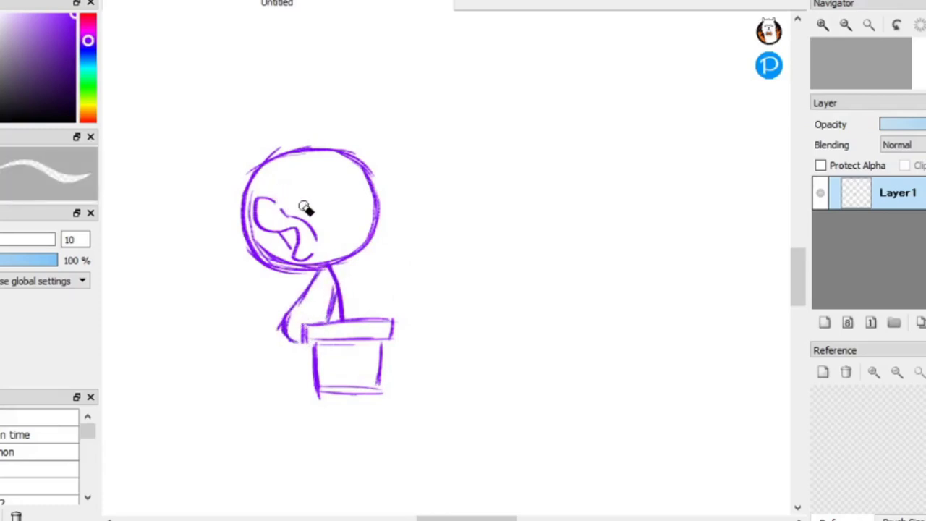
key("b")
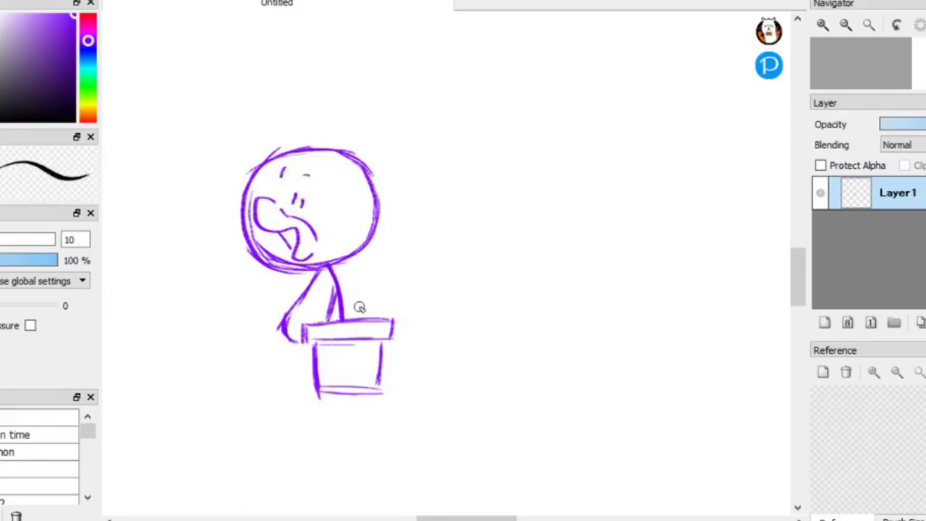
key("ctrl+z")
key("ctrl+z")
key("ctrl+z")
key("ctrl+z")
key("ctrl+z")
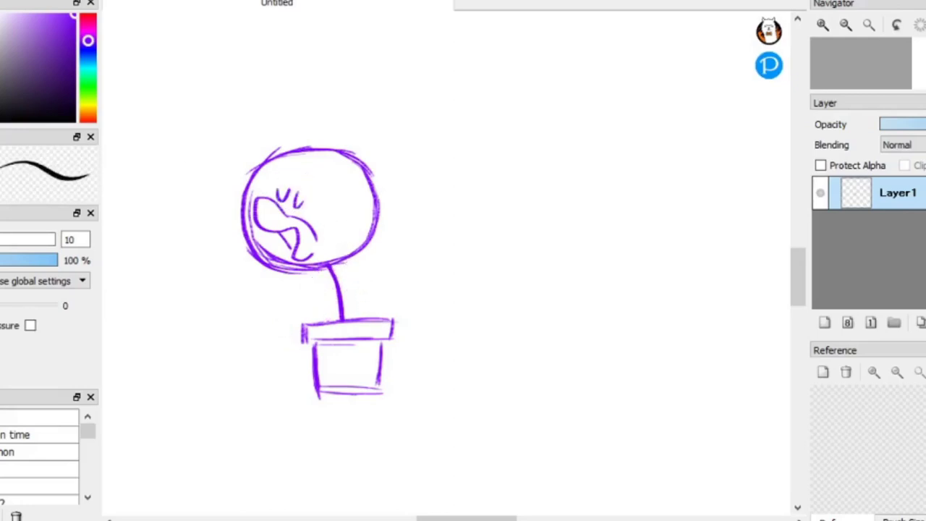
key("e")
mouse_move(278, 196)
left_mouse_down()
mouse_move(302, 185)
mouse_move(311, 197)
left_mouse_up()
key("n")
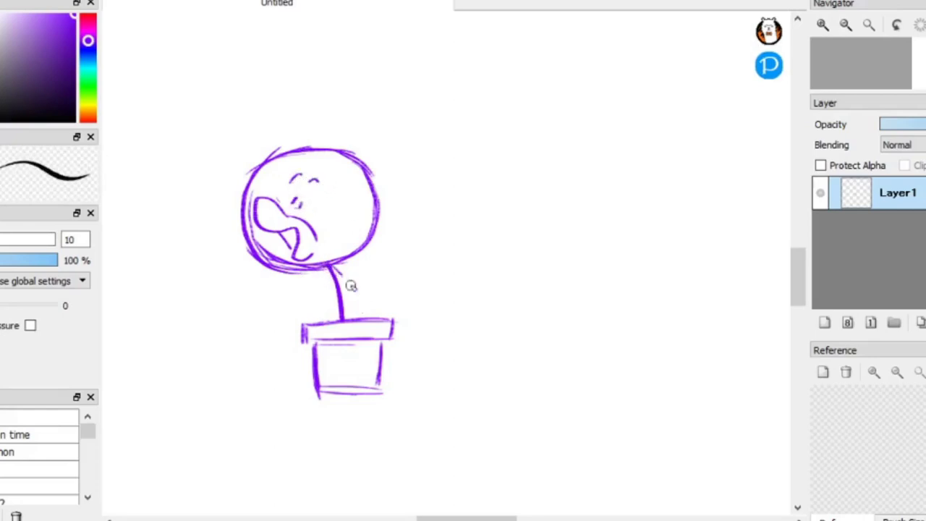
key("ctrl+z")
key("ctrl+z")
key("ctrl+z")
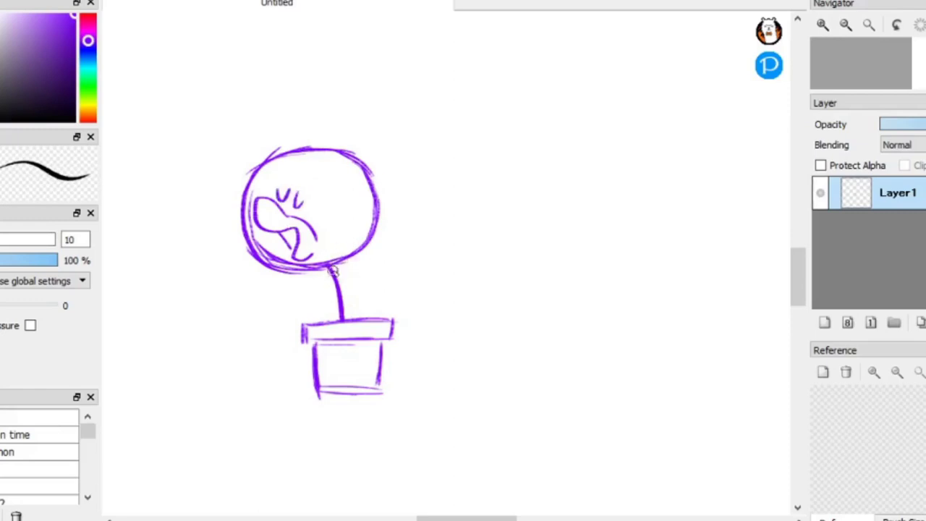
- Draw a thick bent arm curving from the neck up under the beak's side of the head
mouse_move(333, 269)
left_mouse_down()
mouse_move(361, 258)
mouse_move(289, 283)
mouse_move(288, 264)
left_mouse_up()
key("ctrl+z")
key("ctrl+z")
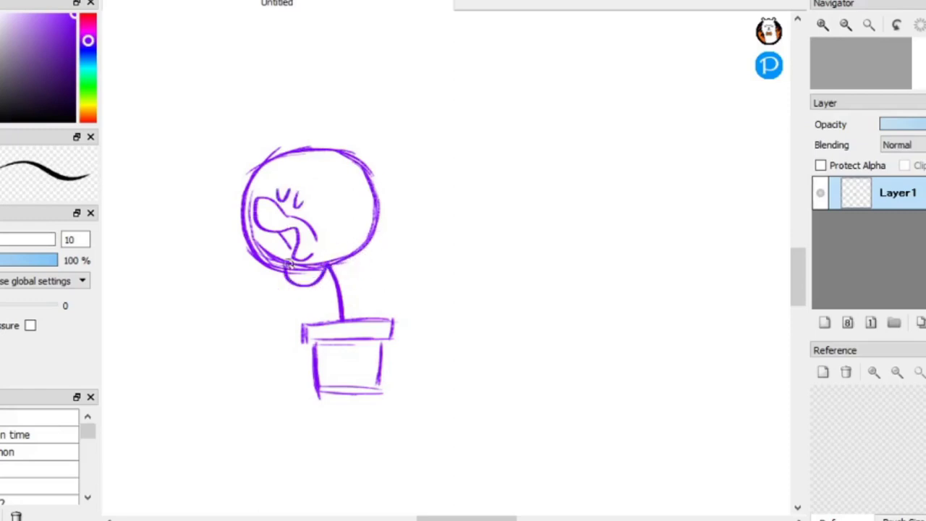
mouse_move(258, 292)
left_mouse_down()
mouse_move(267, 252)
mouse_move(331, 280)
left_mouse_up()
key("ctrl+z")
- Draw the back's curve from the neck to the pot and add inner lines along the pot's side and base
left_click_drag(329, 266, 377, 316)
key("ctrl+z")
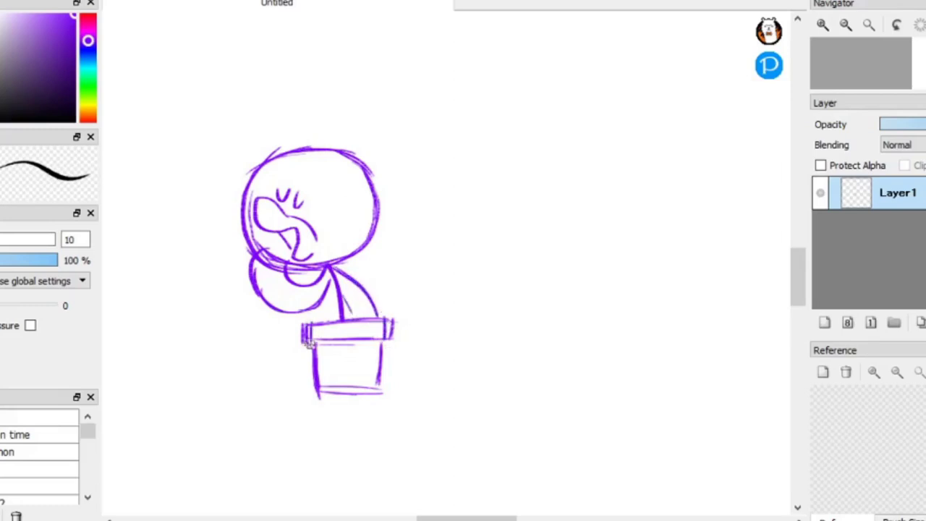
left_click_drag(309, 344, 321, 397)
left_click_drag(320, 391, 382, 389)
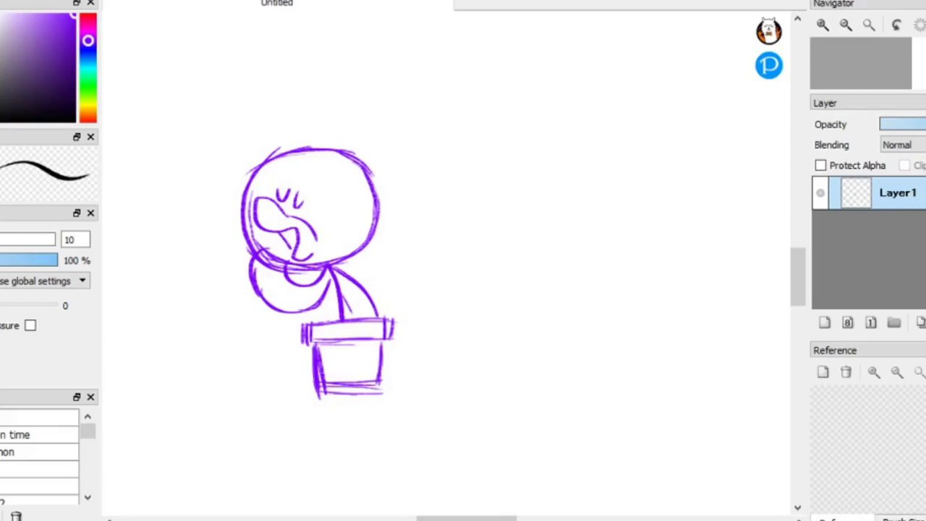
- Select the whole potted figure and move it slightly down and to the right, and clear the selection
mouse_move(465, 451)
left_mouse_down()
mouse_move(381, 372)
mouse_move(163, 108)
left_mouse_up()
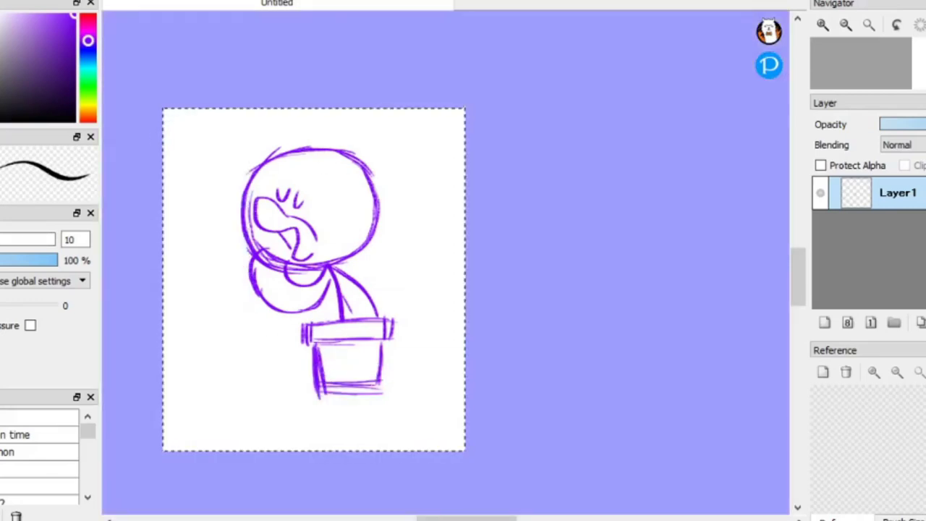
mouse_move(375, 305)
left_mouse_down()
mouse_move(403, 315)
mouse_move(406, 330)
left_mouse_up()
left_click(504, 271)
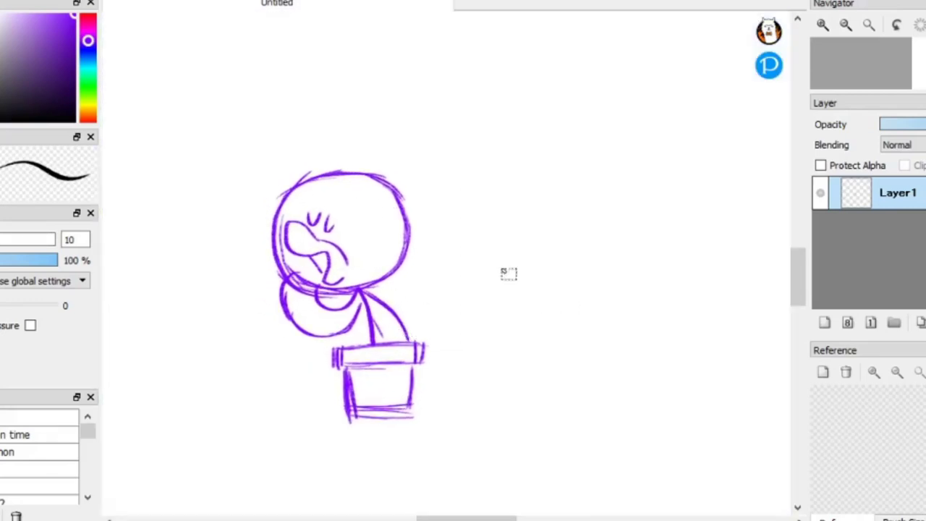
left_click_drag(455, 279, 463, 259)
key("ctrl+z")
mouse_move(521, 237)
left_mouse_down()
mouse_move(505, 333)
mouse_move(517, 238)
left_mouse_up()
key("ctrl+z")
mouse_move(443, 258)
left_mouse_down()
mouse_move(570, 257)
mouse_move(467, 253)
mouse_move(565, 279)
left_mouse_up()
key("ctrl+z")
key("ctrl+z")
mouse_move(484, 238)
left_mouse_down()
mouse_move(540, 231)
mouse_move(522, 223)
mouse_move(545, 237)
left_mouse_up()
key("ctrl+z")
key("ctrl+z")
key("ctrl+z")
left_click_drag(467, 261, 576, 254)
key("ctrl+z")
- Draw a second, wide oval head right of the potted figure with a flower on each upper side
mouse_move(469, 256)
left_mouse_down()
mouse_move(481, 337)
mouse_move(521, 349)
left_mouse_up()
mouse_move(469, 329)
left_mouse_down()
mouse_move(583, 322)
mouse_move(574, 275)
left_mouse_up()
mouse_move(458, 283)
left_mouse_down()
mouse_move(475, 265)
mouse_move(550, 248)
mouse_move(571, 280)
mouse_move(497, 246)
mouse_move(549, 272)
mouse_move(576, 264)
left_mouse_up()
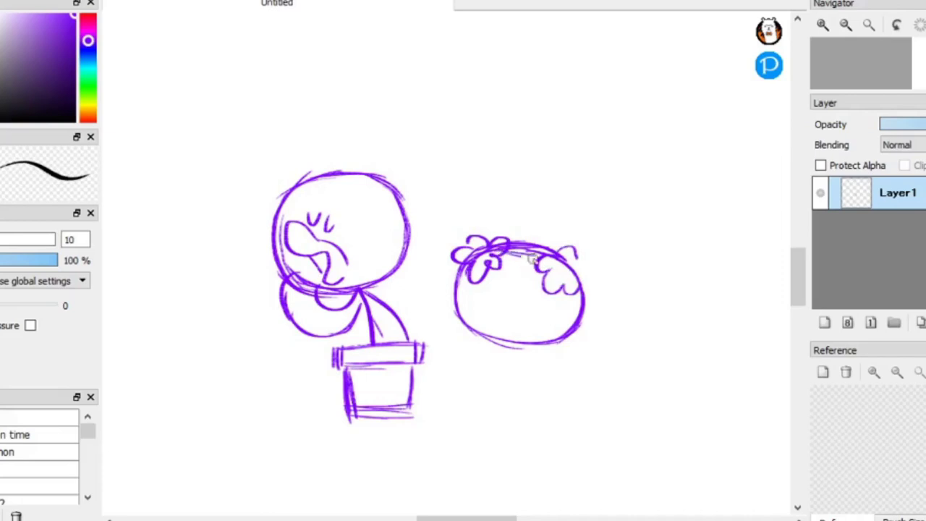
left_click_drag(462, 301, 477, 260)
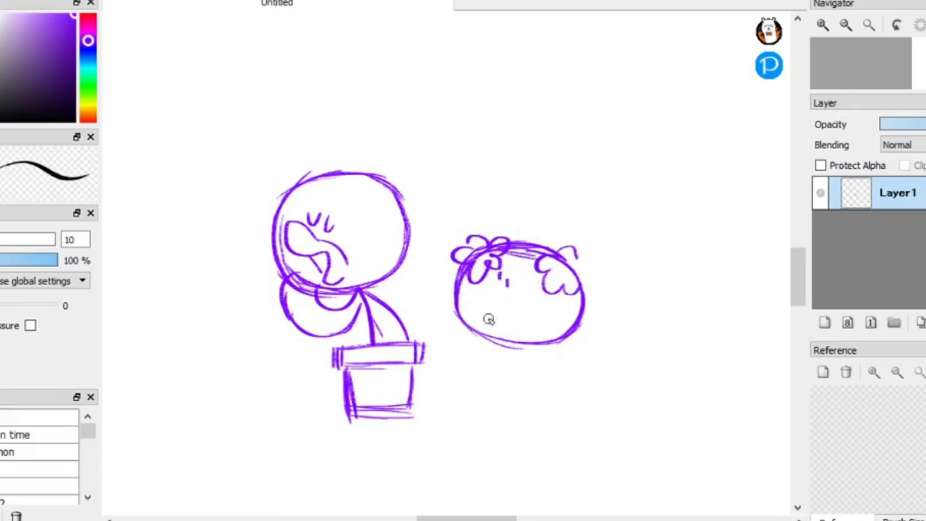
- Draw arched eyes and a triangular open mouth on the flowered head and move it slightly up and to the left
mouse_move(483, 315)
left_mouse_down()
mouse_move(500, 334)
mouse_move(514, 316)
mouse_move(499, 319)
left_mouse_up()
key("ctrl+z")
key("ctrl+z")
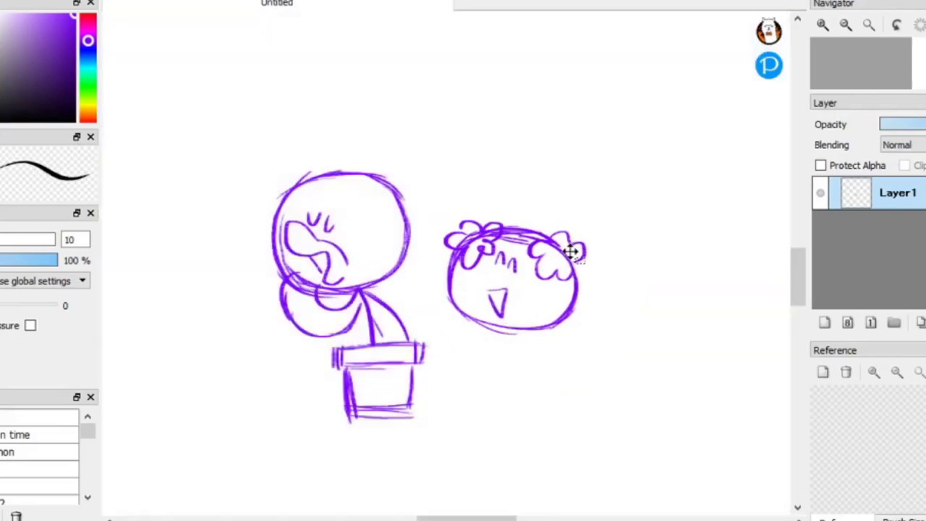
key("ctrl+d")
- Replace the potted figure's closed eyes with small short marks and add raised eyebrows above them
key("e")
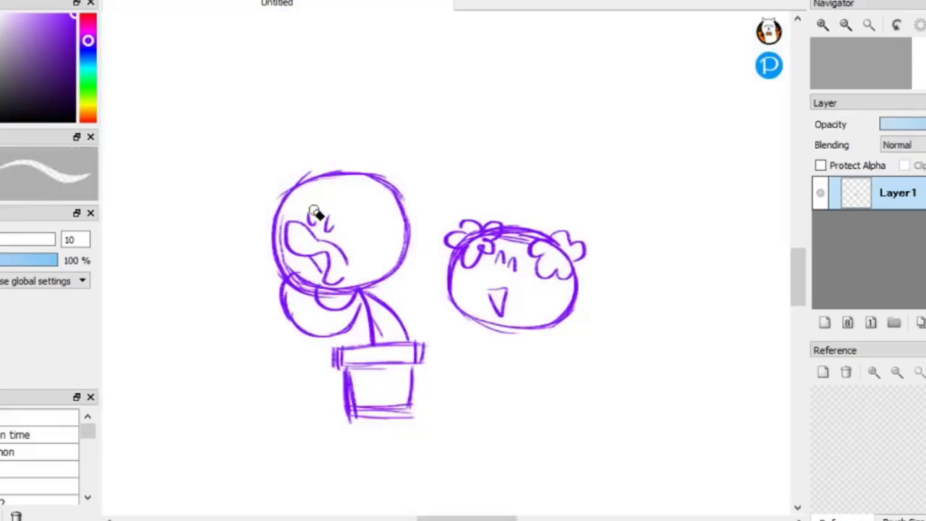
mouse_move(315, 214)
left_mouse_down()
mouse_move(326, 233)
mouse_move(322, 218)
left_mouse_up()
key("b")
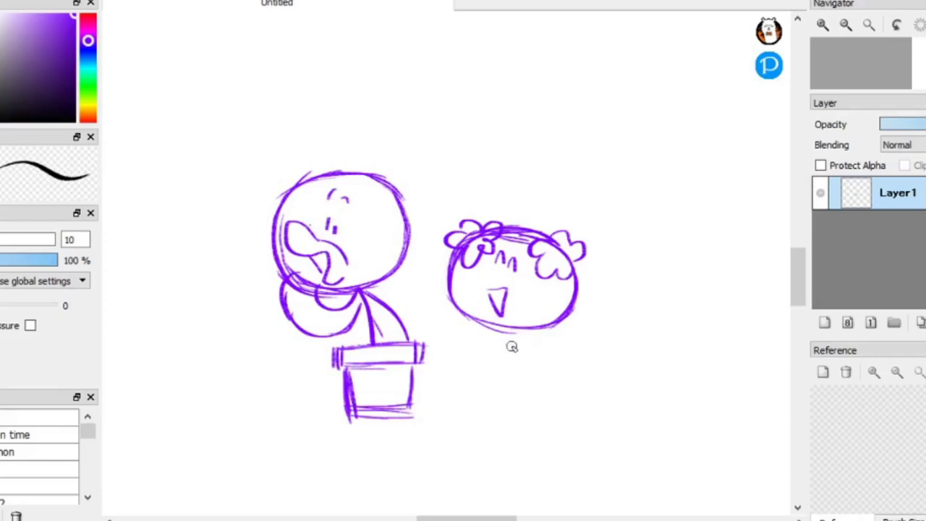
- Erase the potted figure's raised arm and redraw it lower, bending outward below the head
key("e")
mouse_move(322, 289)
left_mouse_down()
mouse_move(288, 302)
mouse_move(356, 304)
mouse_move(355, 318)
left_mouse_up()
key("b")
mouse_move(280, 262)
left_mouse_down()
mouse_move(312, 286)
mouse_move(358, 291)
mouse_move(337, 316)
mouse_move(319, 302)
mouse_move(280, 307)
mouse_move(278, 320)
left_mouse_up()
mouse_move(281, 306)
left_mouse_down()
mouse_move(297, 336)
mouse_move(334, 344)
left_mouse_up()
key("ctrl+z")
key("ctrl+z")
key("ctrl+z")
key("ctrl+z")
left_click_drag(366, 305, 341, 340)
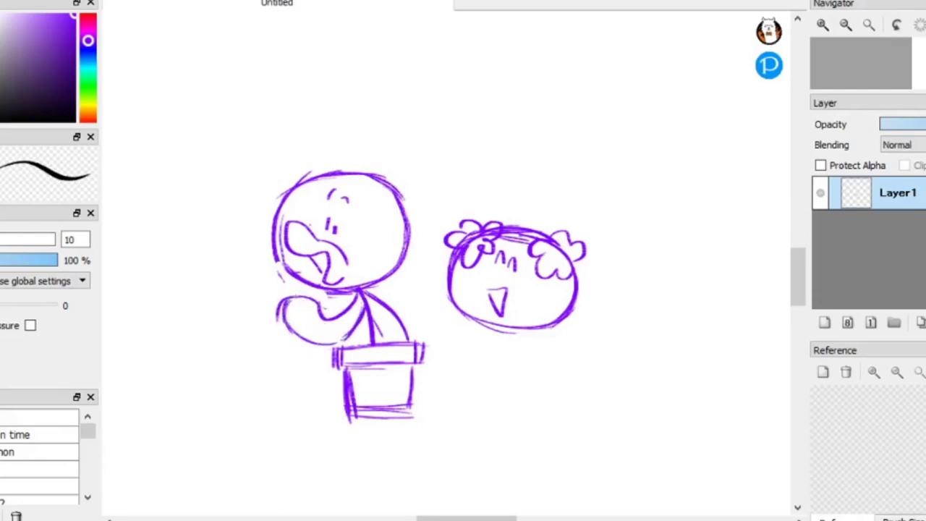
mouse_move(268, 128)
left_mouse_down()
mouse_move(299, 486)
mouse_move(270, 178)
left_mouse_up()
key("ctrl+t")
left_click(481, 496)
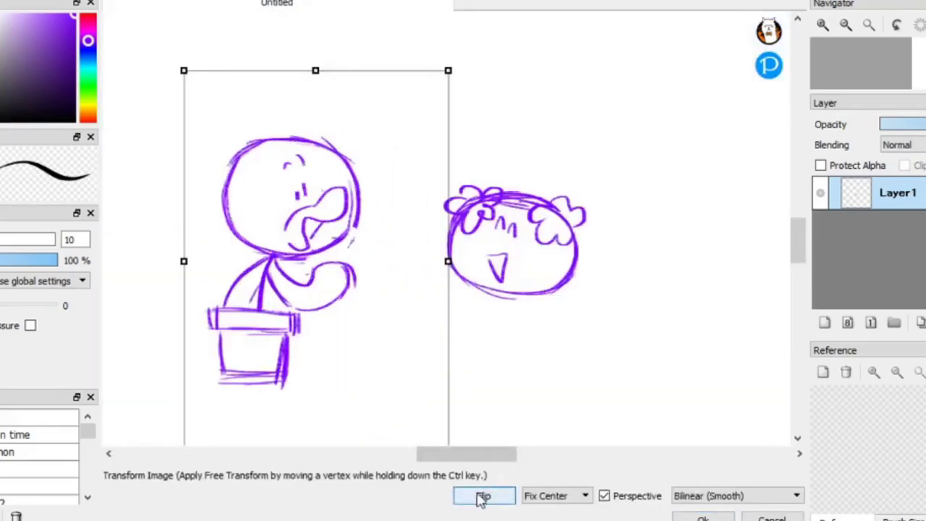
left_click_drag(352, 335, 386, 335)
left_click_drag(484, 73, 473, 84)
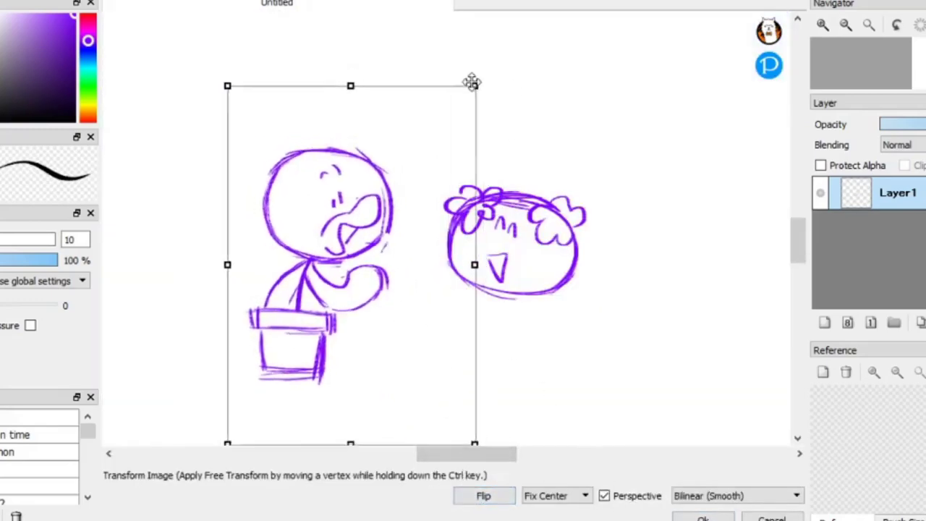
left_click_drag(410, 177, 429, 187)
key("ctrl+z")
- Select the whole potted figure and flip it horizontally so its beak points towards the flowered head
mouse_move(252, 137)
left_mouse_down()
mouse_move(253, 407)
mouse_move(300, 84)
left_mouse_up()
key("ctrl+t")
left_click(479, 496)
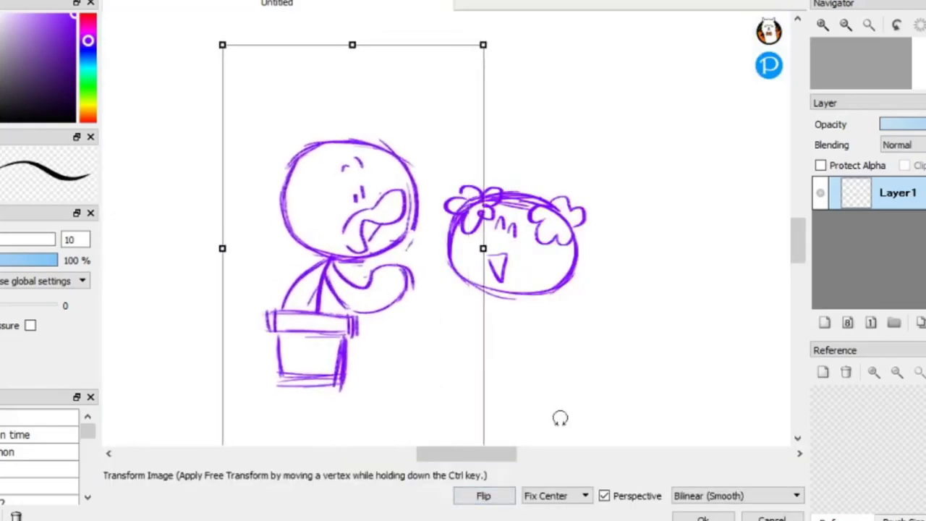
key("Return")
key("ctrl+d")
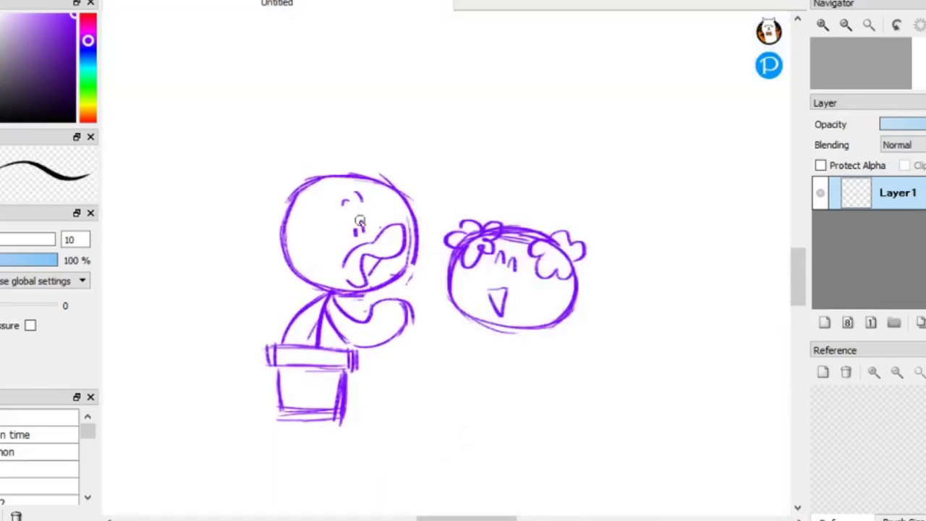
- Erase the potted figure's uneven eyes and redraw them as two short, level upright marks
key("e")
left_click_drag(352, 238, 365, 230)
key("b")
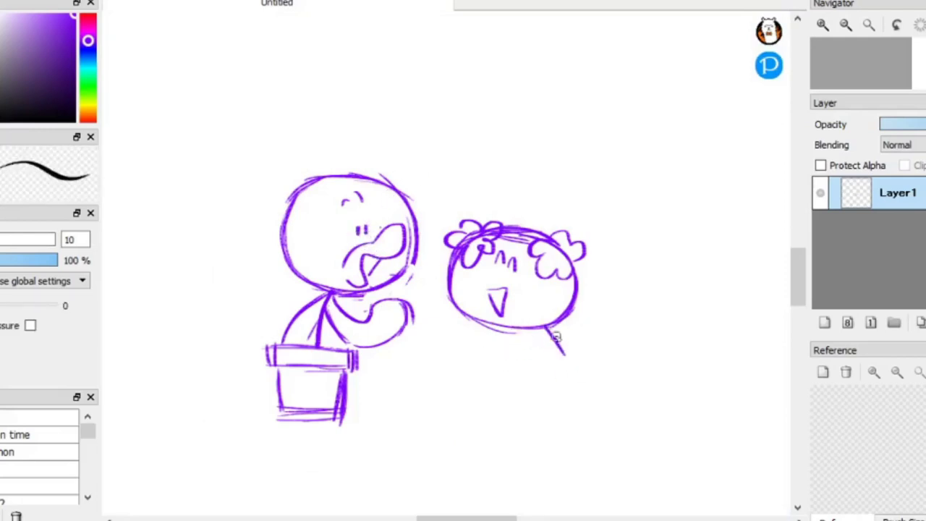
mouse_move(547, 327)
left_mouse_down()
mouse_move(576, 362)
mouse_move(540, 375)
mouse_move(550, 384)
mouse_move(577, 368)
left_mouse_up()
key("ctrl+z")
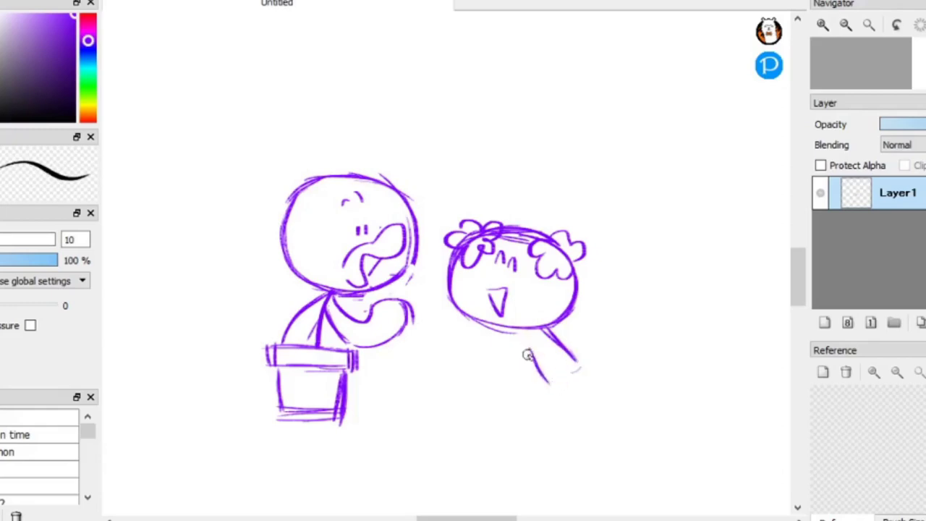
key("ctrl+z")
mouse_move(526, 353)
left_mouse_down()
mouse_move(552, 381)
mouse_move(577, 362)
mouse_move(544, 398)
left_mouse_up()
left_click_drag(472, 336, 460, 413)
key("ctrl+z")
key("ctrl+z")
key("ctrl+z")
key("ctrl+z")
key("ctrl+z")
key("ctrl+z")
- Select the flowered head with all its sketch lines, delete it and clear the selection
key("l")
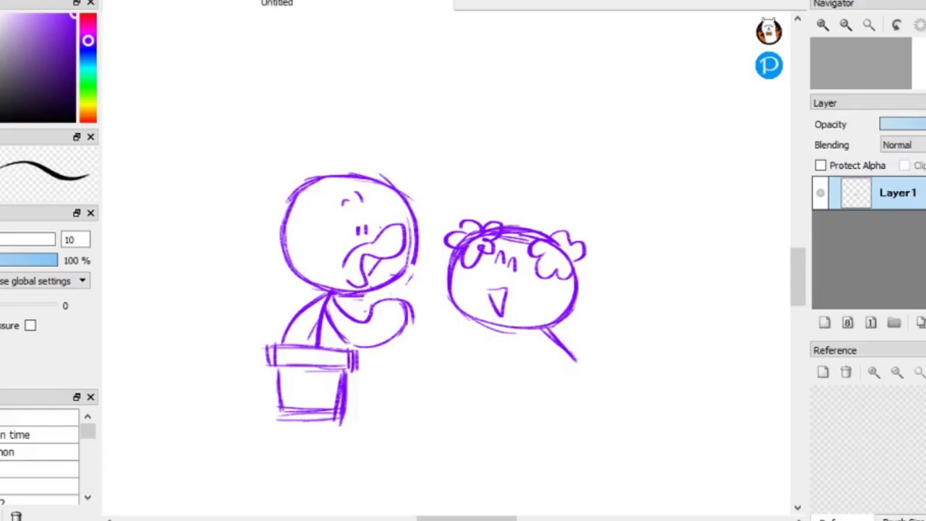
mouse_move(475, 186)
left_mouse_down()
mouse_move(460, 356)
mouse_move(472, 166)
left_mouse_up()
key("Delete")
left_click_drag(435, 194, 494, 186)
key("Delete")
key("ctrl+d")
key("b")
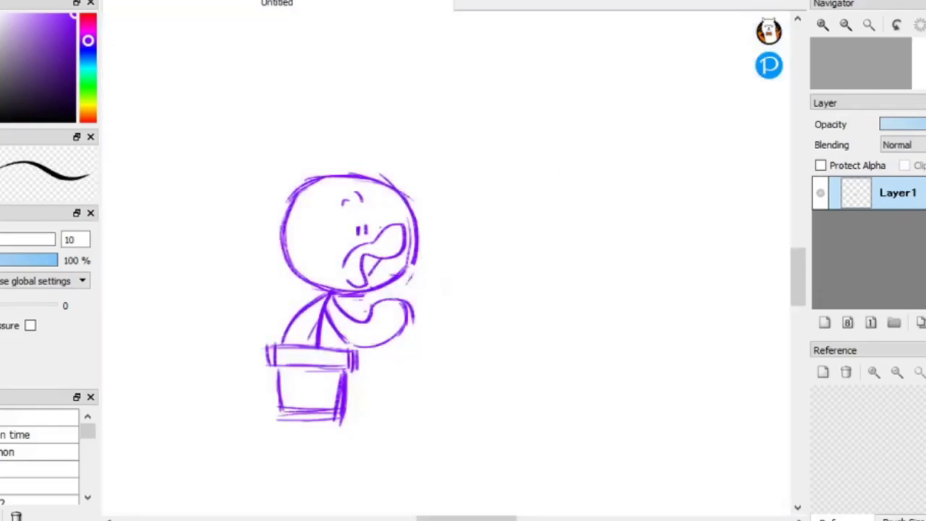
- Sketch a new, wide rounded head outline beside the potted figure's beak, open at the top for the flowers
left_click_drag(489, 239, 548, 262)
key("ctrl+z")
left_click_drag(458, 250, 467, 317)
mouse_move(446, 279)
left_mouse_down()
mouse_move(471, 331)
mouse_move(527, 353)
left_mouse_up()
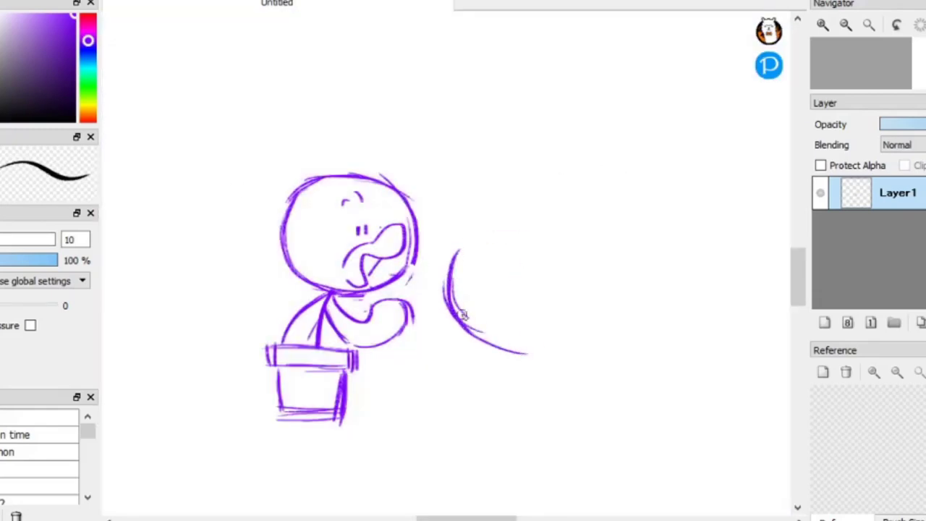
left_click_drag(457, 319, 544, 346)
left_click_drag(502, 340, 576, 295)
key("ctrl+z")
mouse_move(476, 331)
left_mouse_down()
mouse_move(570, 335)
mouse_move(581, 279)
left_mouse_up()
key("ctrl+z")
mouse_move(465, 246)
left_mouse_down()
mouse_move(482, 265)
mouse_move(456, 248)
left_mouse_up()
key("ctrl+z")
key("ctrl+z")
key("ctrl+z")
key("ctrl+z")
key("ctrl+z")
- Sketch a lobed flower on each upper side of the new head and join them with a short top line
left_click_drag(461, 247, 472, 251)
mouse_move(472, 251)
left_mouse_down()
mouse_move(477, 257)
mouse_move(486, 225)
left_mouse_up()
left_click_drag(488, 225, 466, 214)
mouse_move(536, 250)
left_mouse_down()
mouse_move(557, 228)
mouse_move(579, 286)
mouse_move(519, 248)
left_mouse_up()
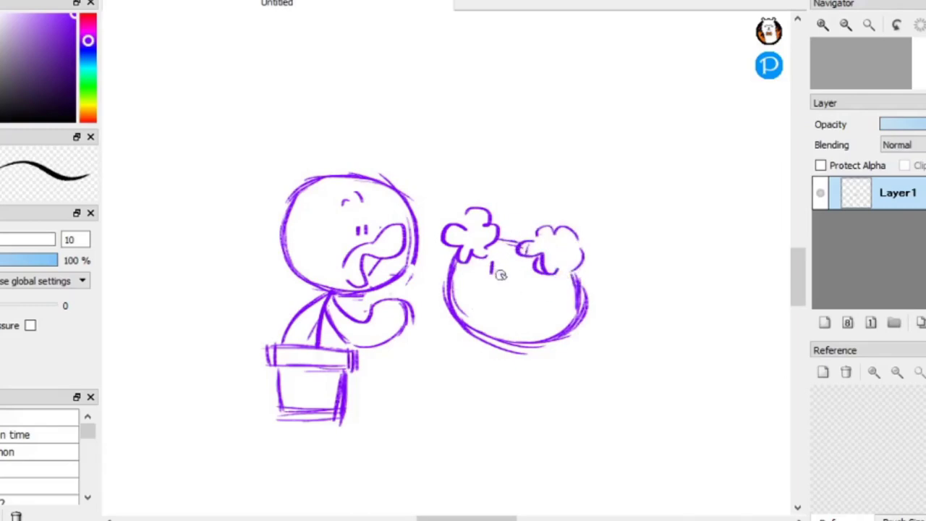
- Draw two short upright eyes, a triangular open mouth and small blush marks on the flowered head
left_click_drag(498, 264, 507, 330)
key("ctrl+z")
mouse_move(507, 330)
left_mouse_down()
mouse_move(492, 302)
mouse_move(508, 330)
left_mouse_up()
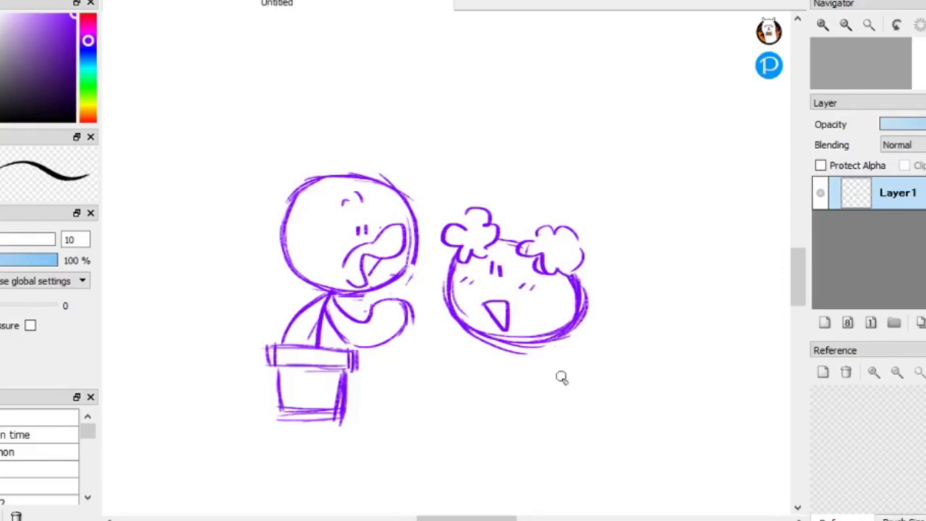
- Add three short emphasis lines above the potted figure's head and three above the flowered head
mouse_move(376, 115)
left_mouse_down()
mouse_move(370, 130)
mouse_move(397, 130)
left_mouse_up()
left_click_drag(398, 158, 414, 156)
left_click_drag(444, 172, 454, 184)
mouse_move(476, 173)
left_mouse_down()
mouse_move(476, 181)
mouse_move(493, 171)
left_mouse_up()
- Sketch the flowered character's torso side, first leg, crotch curve and the start of its outer arm below the head
mouse_move(570, 360)
left_mouse_down()
mouse_move(575, 380)
mouse_move(558, 352)
left_mouse_up()
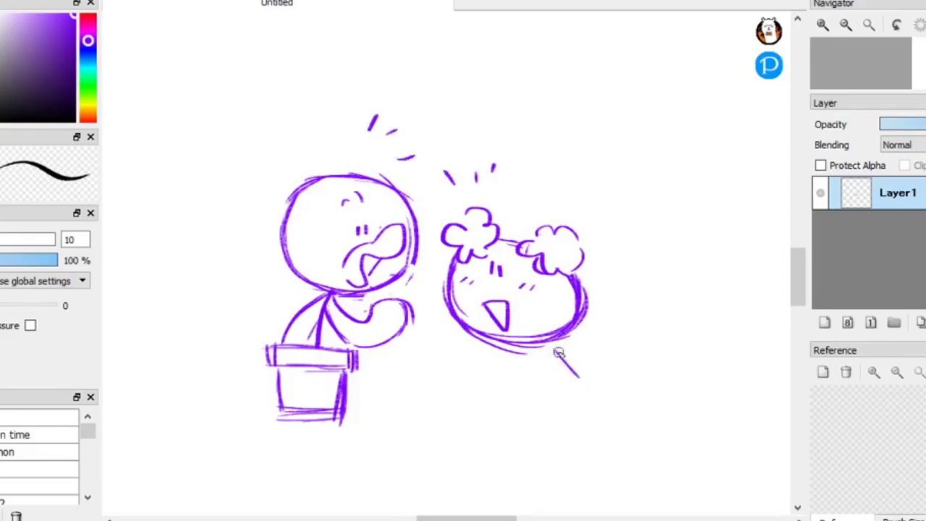
left_click_drag(554, 393, 546, 377)
mouse_move(482, 341)
left_mouse_down()
mouse_move(461, 420)
mouse_move(500, 416)
mouse_move(522, 441)
left_mouse_up()
key("ctrl+z")
key("ctrl+z")
key("ctrl+z")
mouse_move(491, 420)
left_mouse_down()
mouse_move(480, 442)
mouse_move(512, 404)
mouse_move(529, 447)
left_mouse_up()
key("ctrl+z")
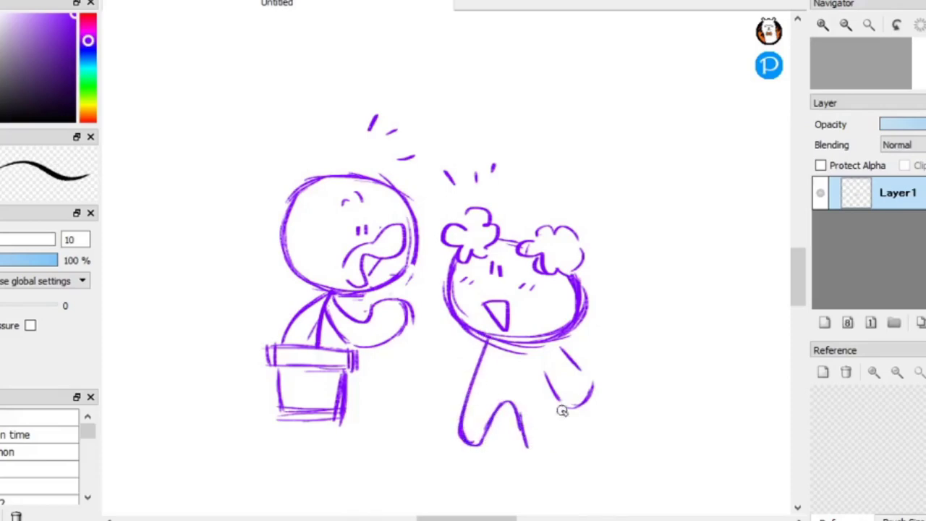
- Complete the flowered character's second leg and outer arm, and add a short arm on the side facing the potted figure
key("ctrl+z")
left_click_drag(556, 396, 565, 433)
mouse_move(543, 367)
left_mouse_down()
mouse_move(560, 404)
mouse_move(534, 354)
left_mouse_up()
mouse_move(582, 377)
left_mouse_down()
mouse_move(563, 341)
mouse_move(586, 385)
left_mouse_up()
key("ctrl+z")
mouse_move(487, 342)
left_mouse_down()
mouse_move(448, 375)
mouse_move(451, 360)
mouse_move(454, 381)
left_mouse_up()
key("ctrl+z")
key("ctrl+z")
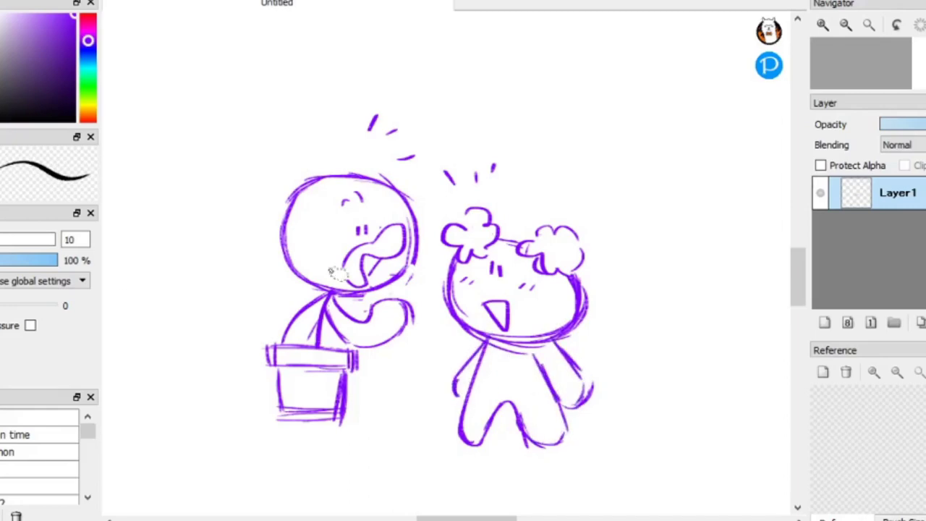
- Select the whole flowered character, move it slightly up and clear the selection
mouse_move(443, 226)
left_mouse_down()
mouse_move(430, 441)
mouse_move(441, 211)
left_mouse_up()
left_click_drag(587, 357, 587, 342)
key("ctrl+d")
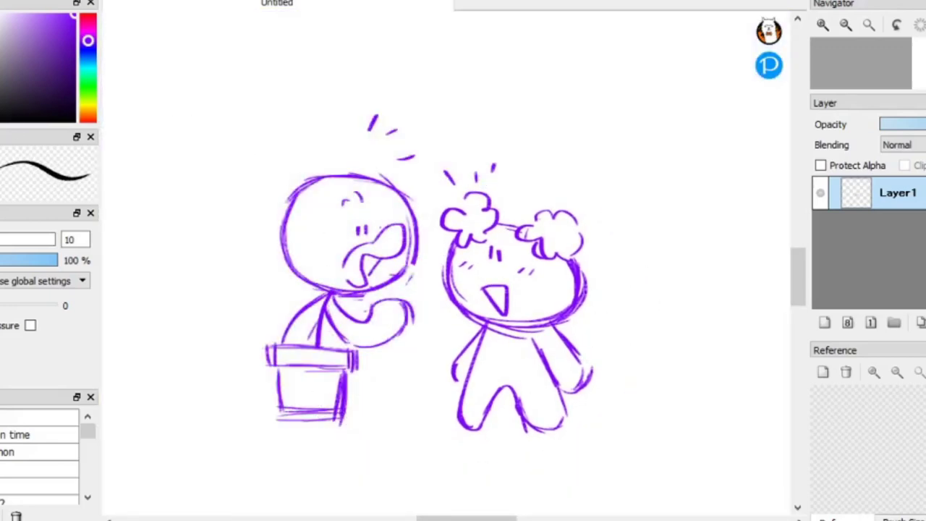
- Crop the canvas to a rectangle closely framing both characters and the emphasis lines
left_click_drag(210, 109, 618, 441)
key("ctrl+d")
mouse_move(151, 99)
left_mouse_down()
mouse_move(588, 448)
mouse_move(577, 449)
left_mouse_up()
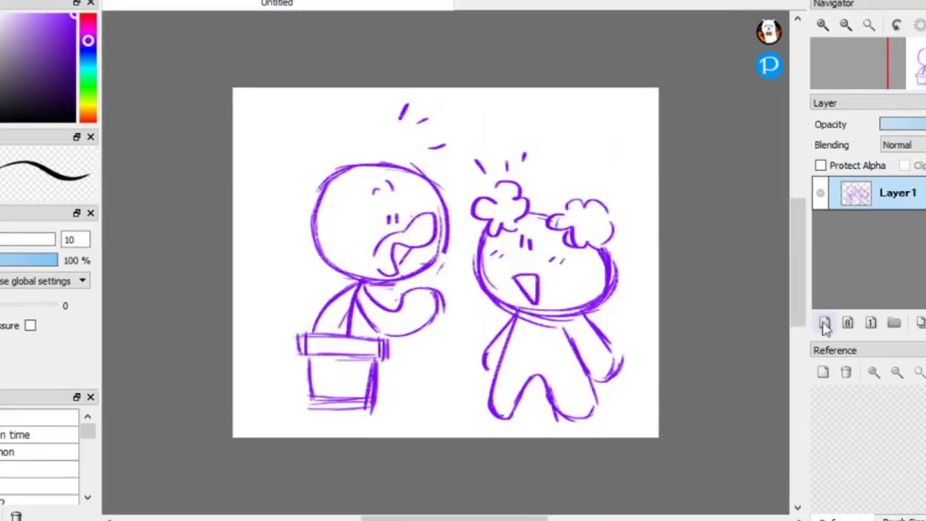
- Add a new layer above the sketch, lower Layer1's opacity to fade the sketch and make Layer2 active
left_click(825, 322)
left_click(893, 228)
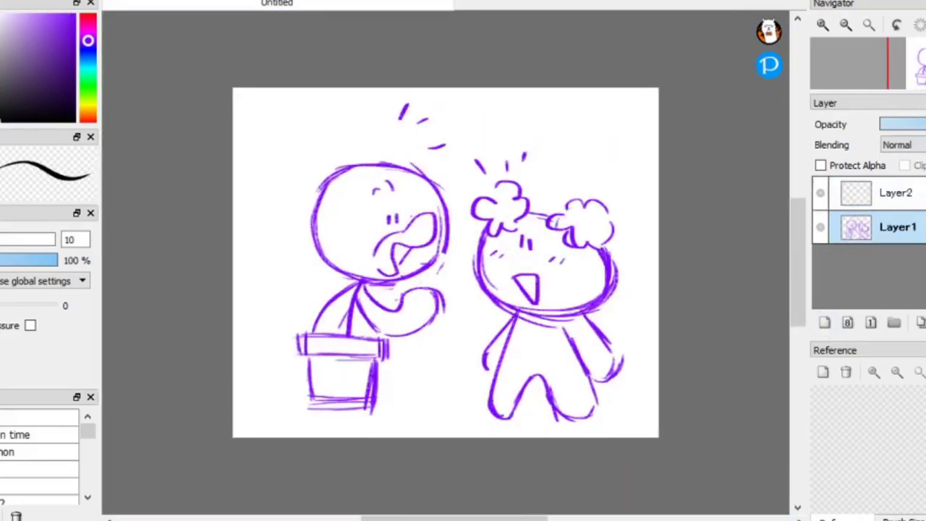
left_click(918, 124)
left_click(896, 193)
- Choose a size 17 inking brush and ink the potted figure's eyes and brows and the other character's flowers in black
left_click(88, 498)
left_click(88, 497)
left_click(16, 453)
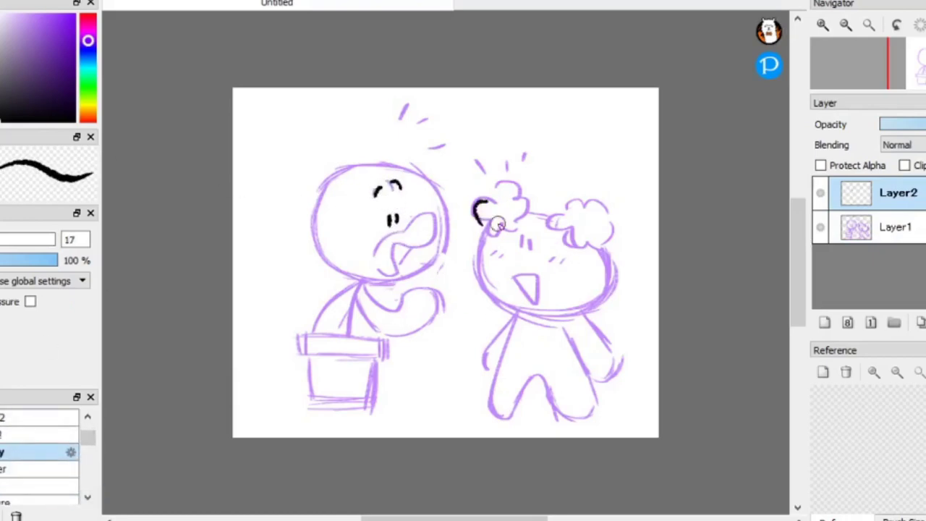
mouse_move(498, 226)
left_mouse_down()
mouse_move(471, 207)
mouse_move(508, 219)
mouse_move(525, 205)
mouse_move(495, 186)
left_mouse_up()
mouse_move(575, 223)
left_mouse_down()
mouse_move(601, 248)
mouse_move(594, 210)
mouse_move(579, 230)
left_mouse_up()
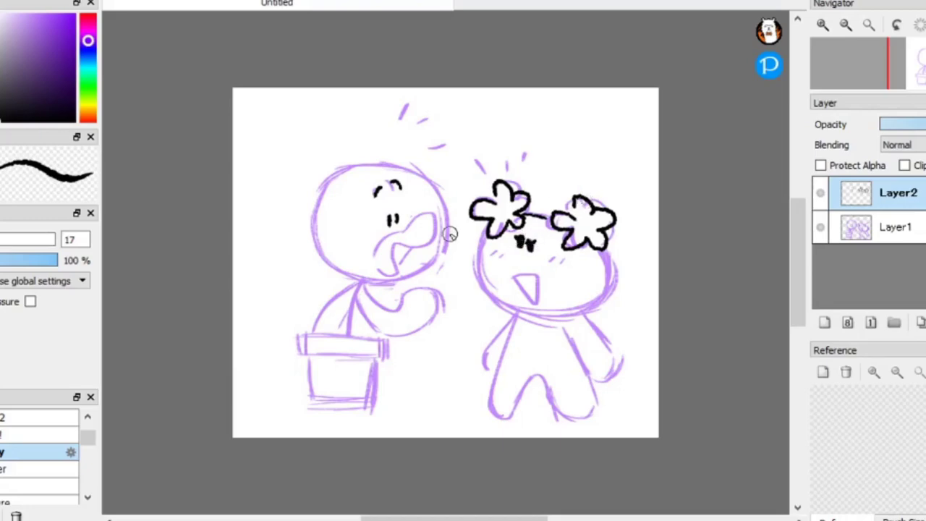
- Erase small openings inside the flowered character's inked eyes to form highlights
scroll(507, 232, "up", 5)
mouse_move(581, 269)
left_mouse_down()
mouse_move(356, 215)
mouse_move(482, 257)
mouse_move(507, 279)
mouse_move(495, 260)
mouse_move(530, 291)
left_mouse_up()
key("ctrl+z")
key("ctrl+z")
mouse_move(490, 253)
left_mouse_down()
mouse_move(492, 265)
mouse_move(530, 286)
left_mouse_up()
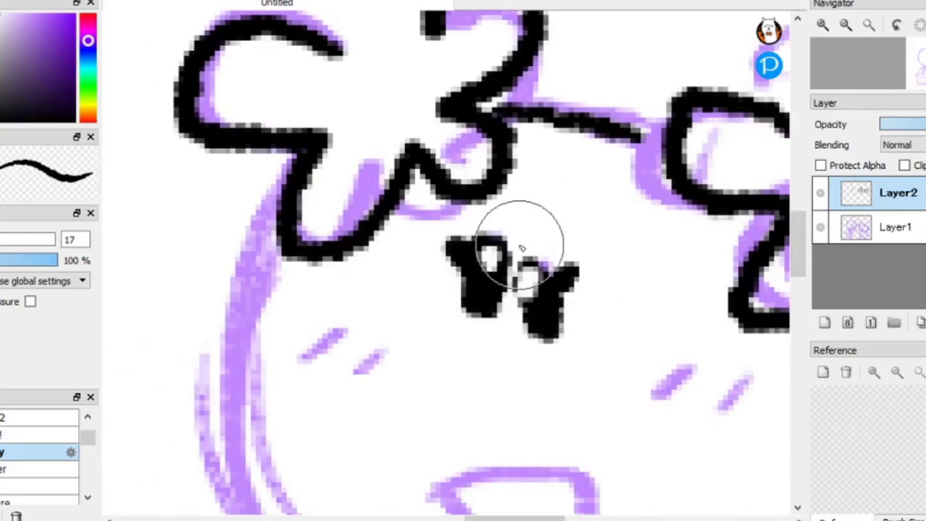
scroll(521, 248, "down", 5)
scroll(517, 224, "up", 1)
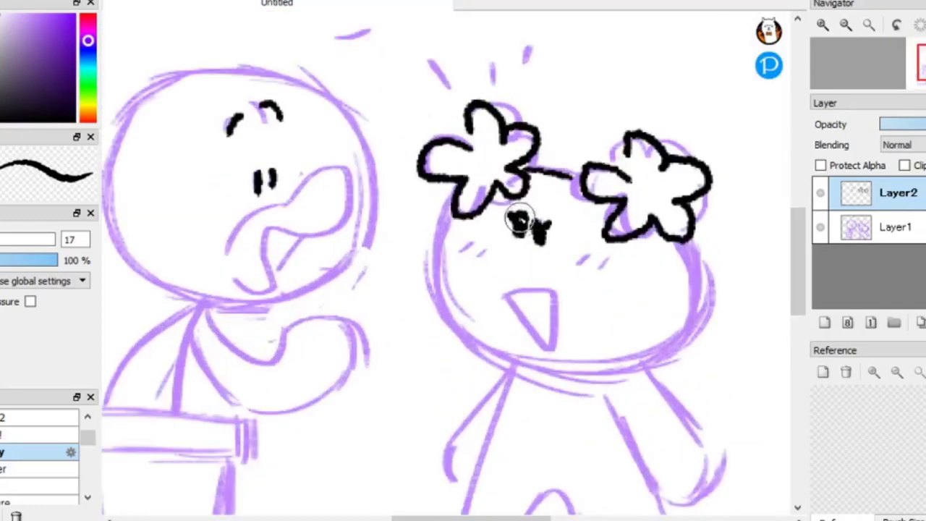
left_click_drag(519, 220, 544, 224)
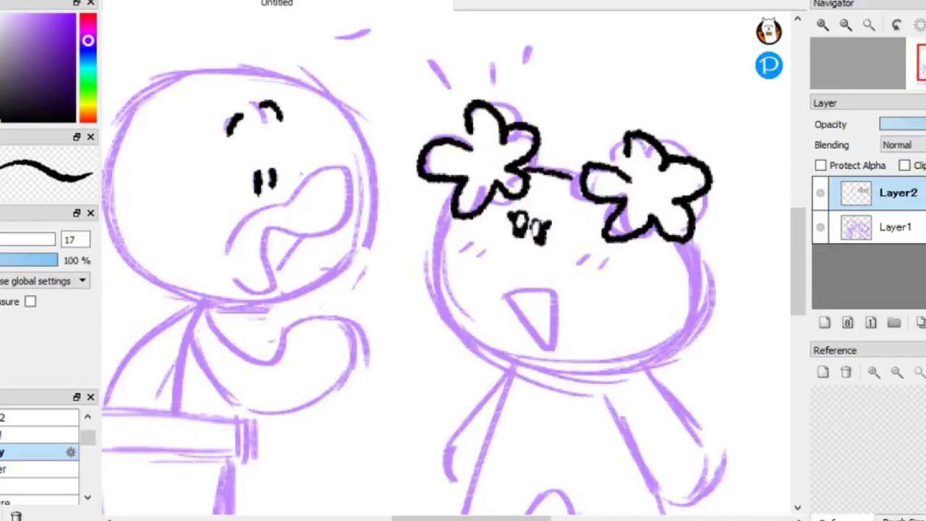
left_click_drag(534, 283, 548, 349)
key("ctrl+z")
mouse_move(510, 297)
left_mouse_down()
mouse_move(534, 318)
mouse_move(555, 298)
left_mouse_up()
key("ctrl+z")
mouse_move(511, 297)
left_mouse_down()
mouse_move(545, 348)
mouse_move(497, 297)
mouse_move(556, 288)
left_mouse_up()
key("ctrl+z")
key("ctrl+z")
key("ctrl+z")
key("ctrl+z")
key("ctrl+z")
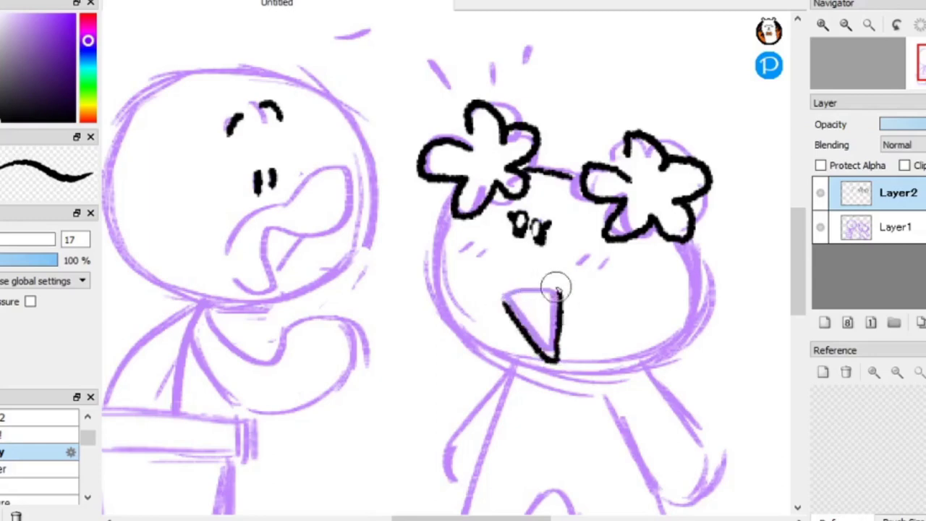
- Ink the flowered character's wide open mouth with a curved tongue line, checking it with the sketch layer hidden
scroll(524, 301, "down", 3)
scroll(523, 301, "up", 1)
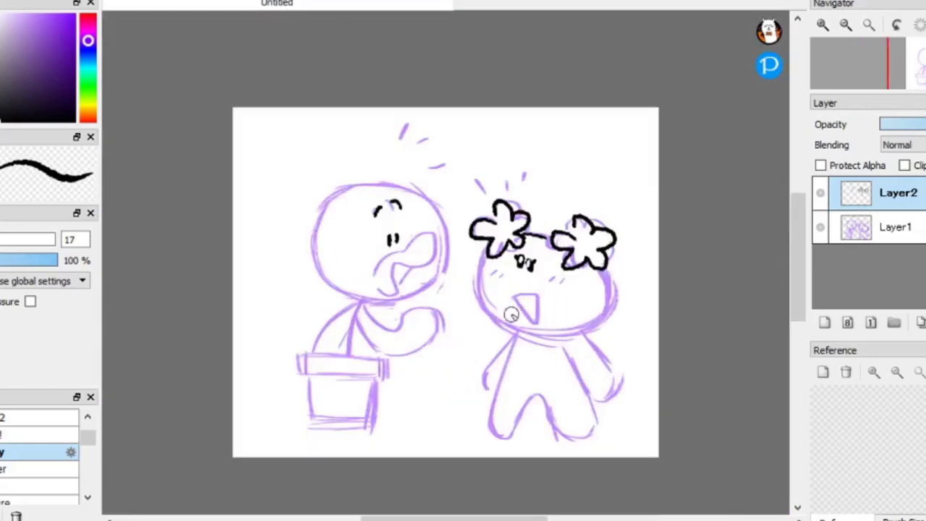
left_click(820, 227)
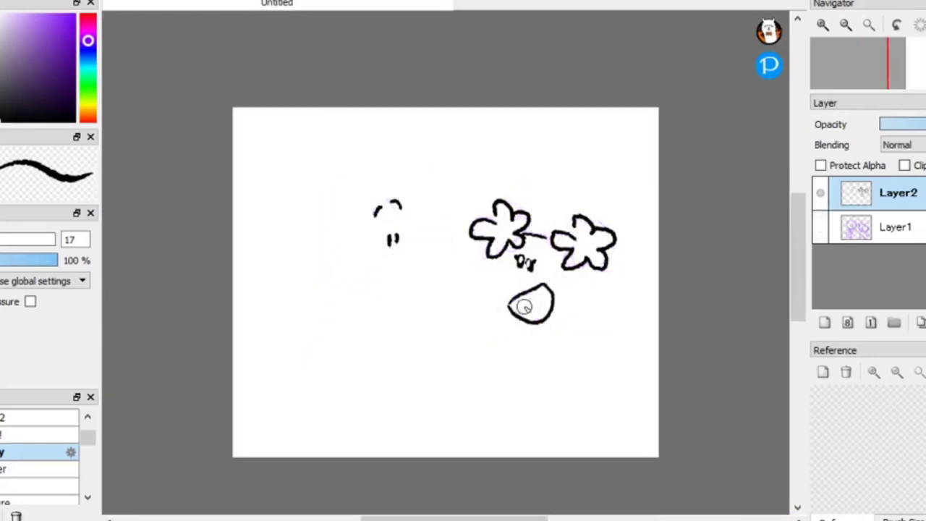
left_click(820, 228)
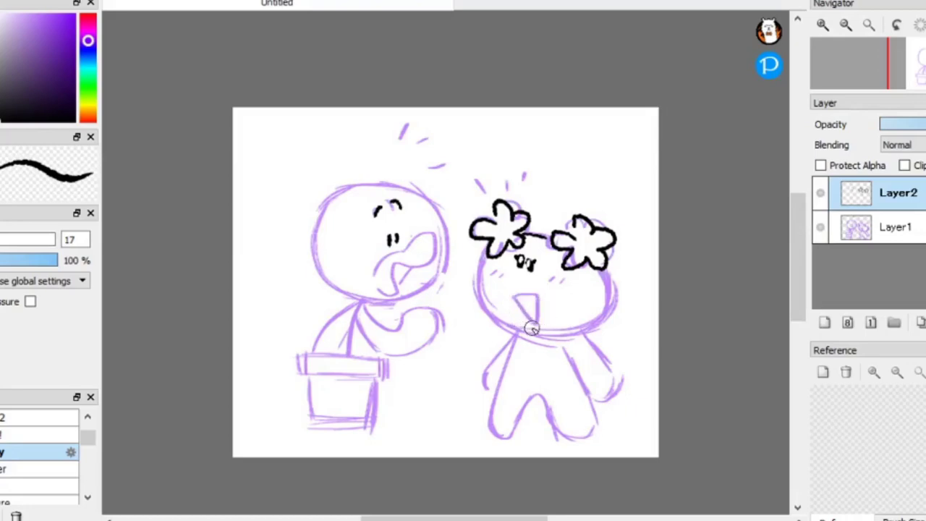
left_click(821, 227)
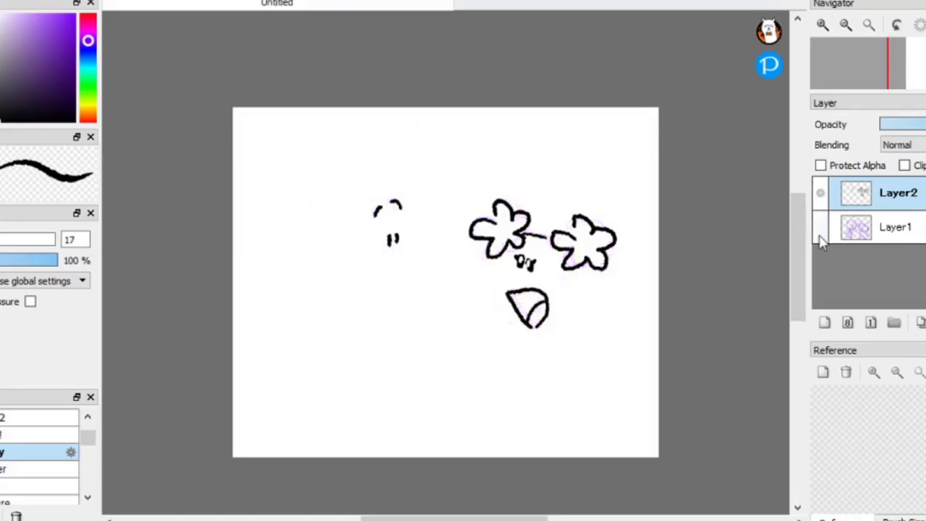
left_click(821, 227)
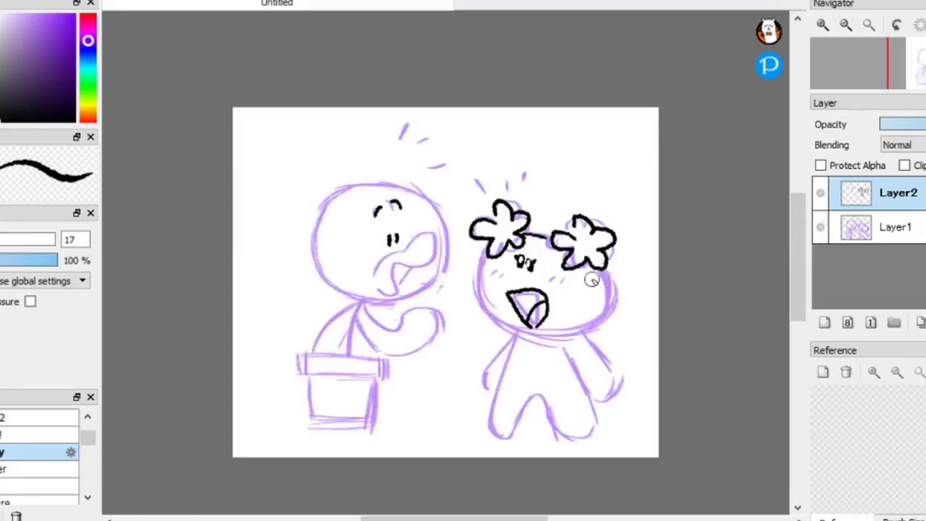
left_click_drag(605, 270, 595, 326)
left_click_drag(495, 259, 503, 300)
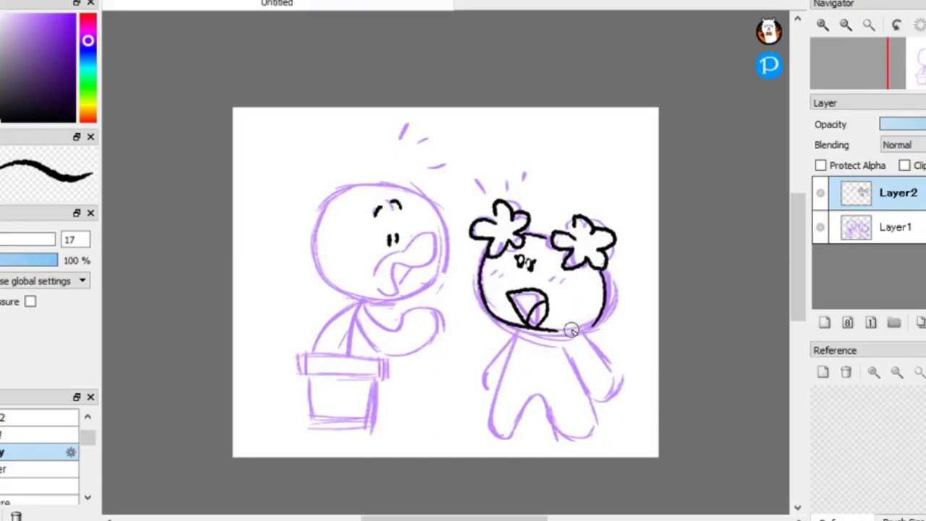
key("ctrl+z")
left_click_drag(495, 315, 595, 325)
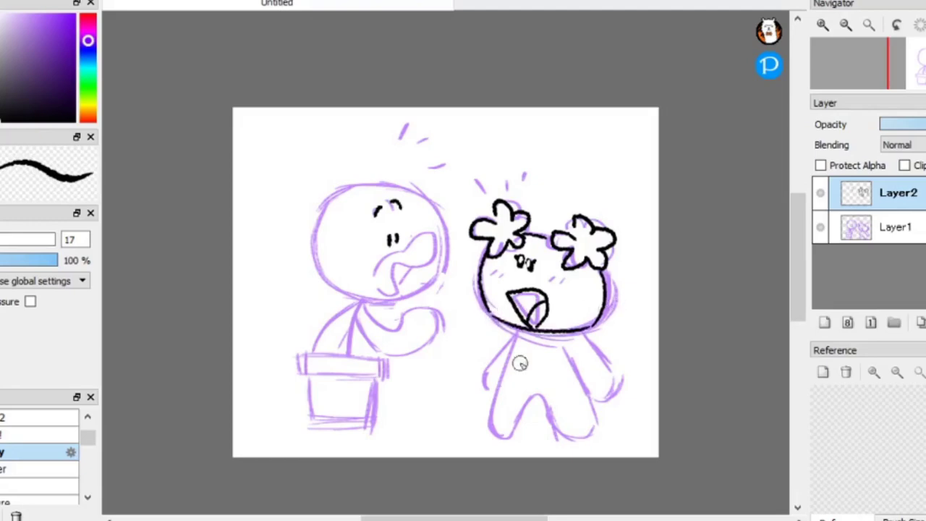
scroll(553, 353, "down", 2)
scroll(553, 354, "up", 3)
key("ctrl+z")
key("ctrl+z")
key("ctrl+z")
- Ink the flowered character's rounded head outline from one flower down around the chin to the other flower
mouse_move(455, 198)
left_mouse_down()
mouse_move(467, 304)
mouse_move(462, 297)
mouse_move(605, 326)
left_mouse_up()
key("ctrl+z")
key("ctrl+z")
key("ctrl+z")
left_click_drag(467, 300, 614, 320)
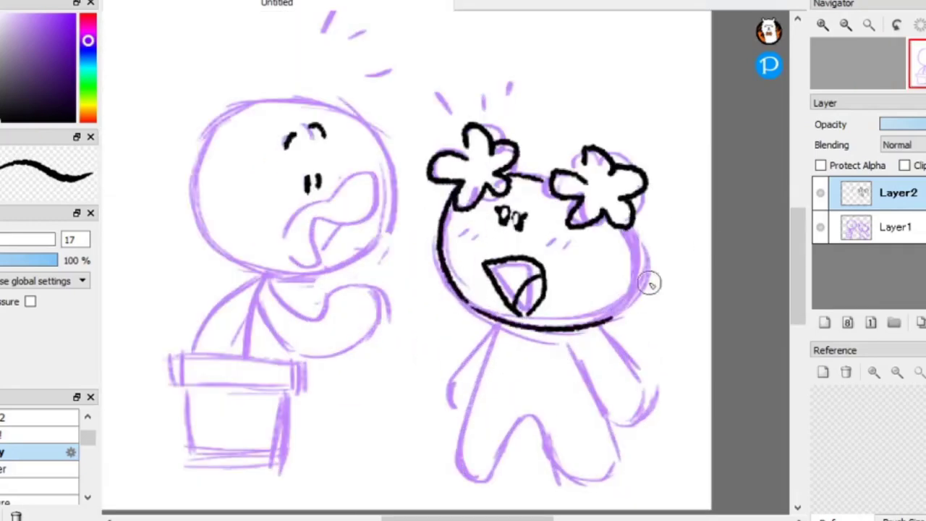
key("ctrl+z")
left_click_drag(463, 304, 606, 312)
left_click_drag(631, 233, 602, 310)
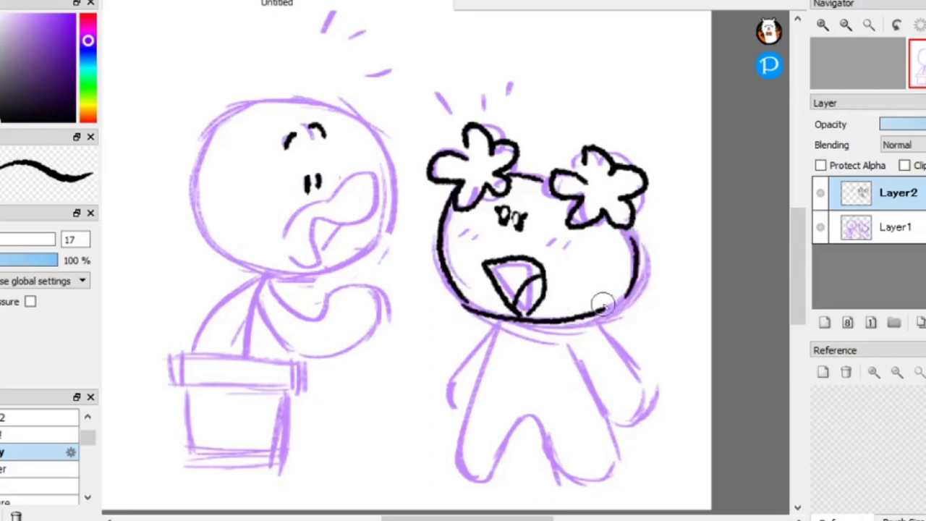
- Ink the flowered character's outer arm, with both sides and a rounded hand
left_click_drag(570, 339, 614, 419)
key("ctrl+z")
left_click_drag(599, 321, 654, 403)
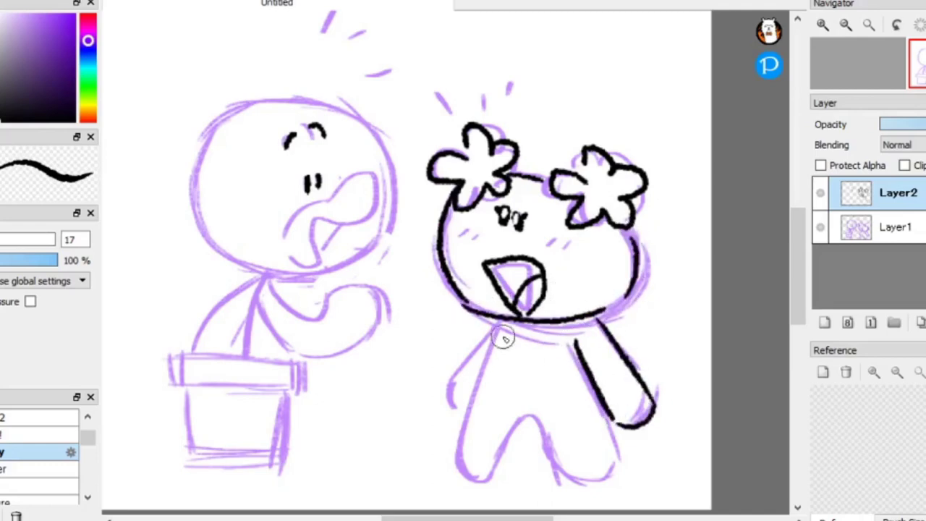
- Ink the flowered character's small eyebrows and its body outline, with one slanted side and two rounded legs
left_click_drag(504, 322, 462, 432)
left_click_drag(511, 190, 529, 194)
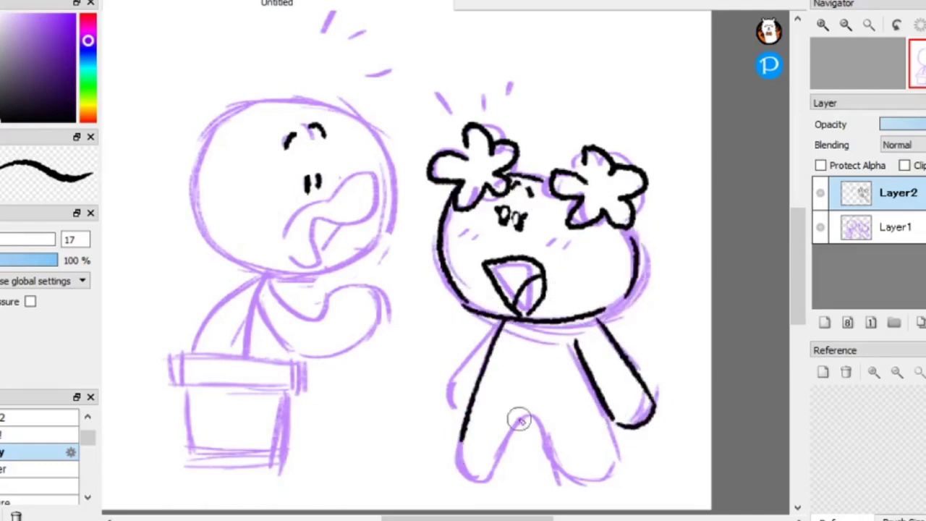
mouse_move(461, 428)
left_mouse_down()
mouse_move(458, 460)
mouse_move(497, 447)
mouse_move(462, 467)
mouse_move(541, 463)
left_mouse_up()
key("ctrl+z")
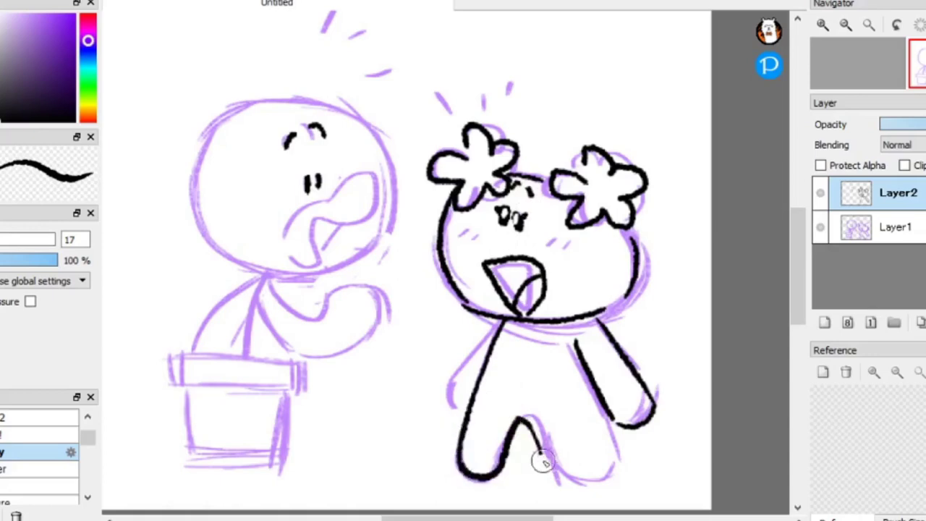
key("ctrl+z")
mouse_move(460, 457)
left_mouse_down()
mouse_move(543, 462)
mouse_move(518, 423)
mouse_move(564, 475)
left_mouse_up()
mouse_move(563, 475)
left_mouse_down()
mouse_move(578, 443)
mouse_move(612, 434)
mouse_move(563, 470)
mouse_move(620, 433)
left_mouse_up()
key("ctrl+z")
key("ctrl+z")
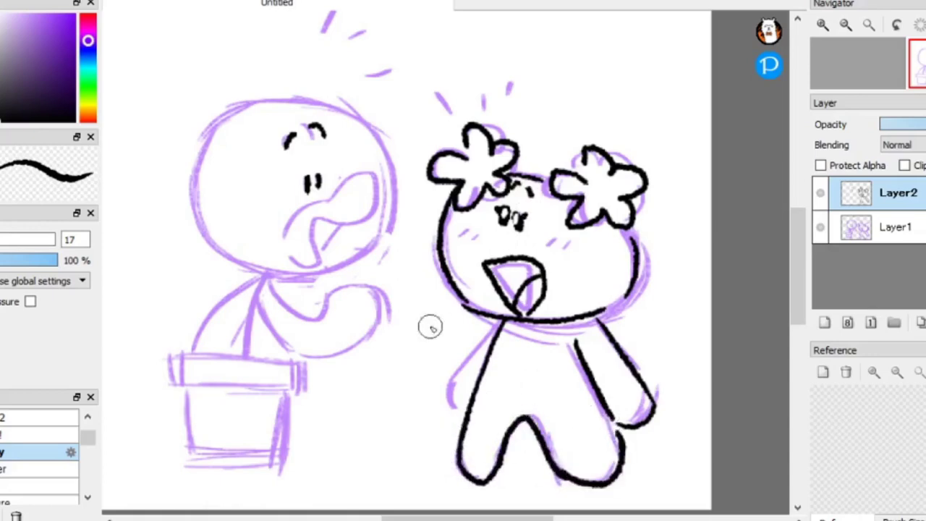
- Ink the flowered character's remaining arm as a bent shape tucked behind the body on the side facing the plant
mouse_move(505, 321)
left_mouse_down()
mouse_move(455, 382)
mouse_move(467, 418)
mouse_move(443, 398)
mouse_move(461, 375)
mouse_move(459, 425)
mouse_move(506, 330)
mouse_move(468, 421)
left_mouse_up()
key("ctrl+z")
key("ctrl+z")
key("ctrl+z")
key("ctrl+z")
key("ctrl+z")
left_click_drag(425, 269, 533, 296)
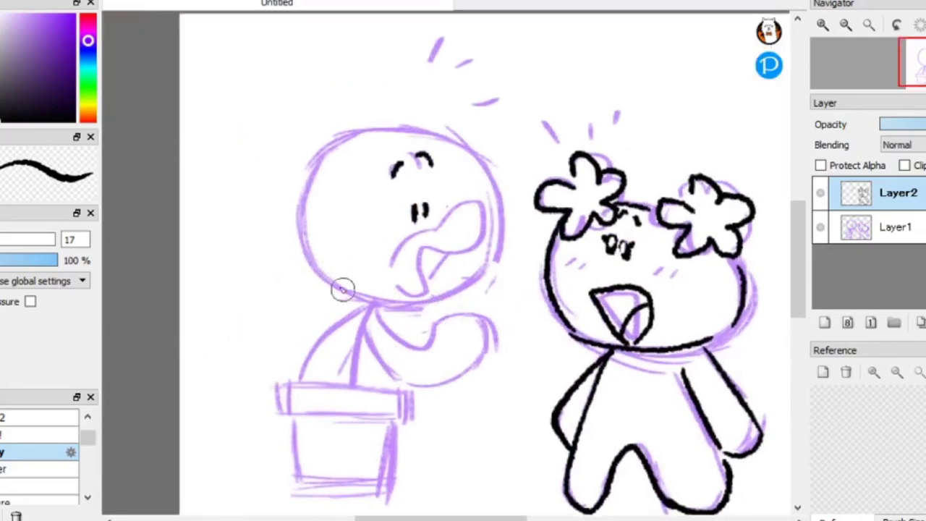
mouse_move(343, 289)
left_mouse_down()
mouse_move(337, 154)
mouse_move(383, 147)
left_mouse_up()
key("ctrl+z")
key("ctrl+z")
left_click_drag(367, 298, 365, 141)
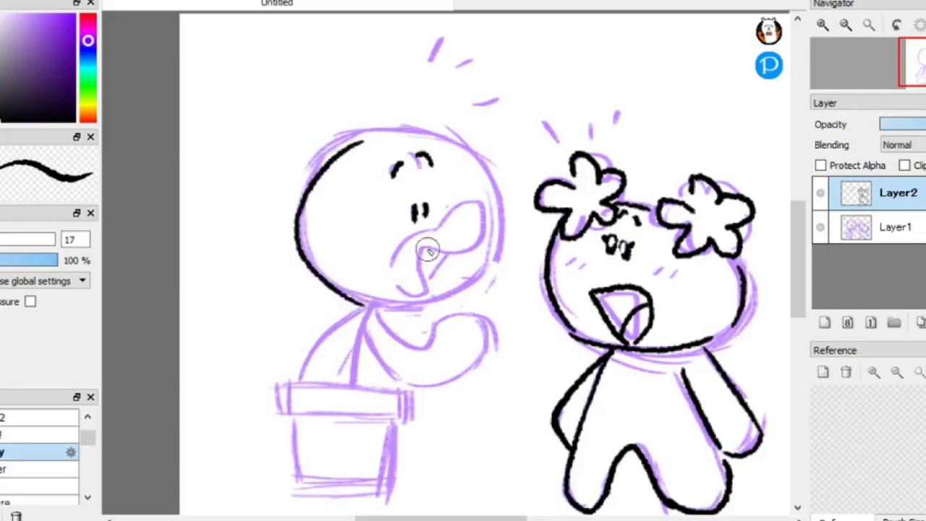
key("ctrl+z")
- Ink the plant character's open beak, with a rounded upper bill, curved lower bill and narrow mouth opening
left_click_drag(392, 275, 443, 229)
key("ctrl+z")
key("ctrl+z")
mouse_move(394, 275)
left_mouse_down()
mouse_move(400, 246)
mouse_move(467, 208)
left_mouse_up()
key("ctrl+z")
mouse_move(396, 282)
left_mouse_down()
mouse_move(398, 245)
mouse_move(396, 282)
mouse_move(443, 208)
mouse_move(437, 253)
left_mouse_up()
key("ctrl+z")
key("ctrl+z")
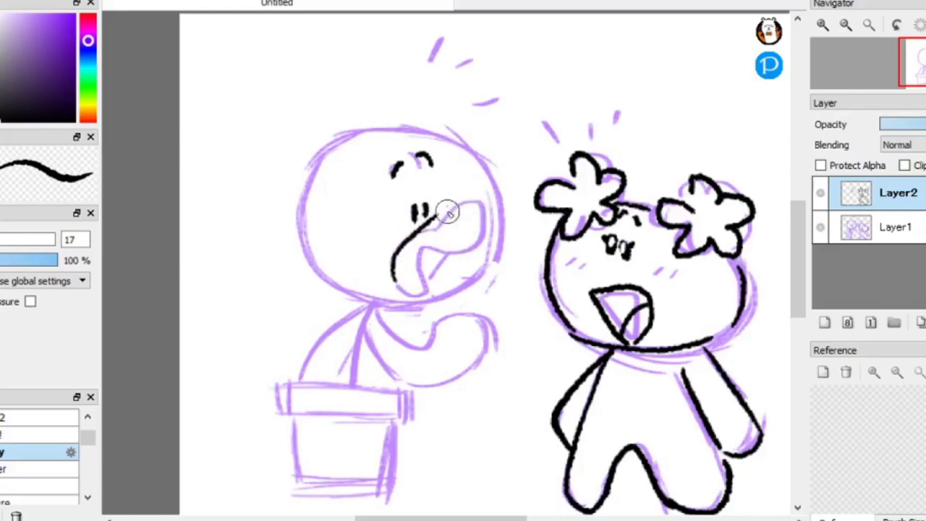
mouse_move(449, 207)
left_mouse_down()
mouse_move(430, 290)
mouse_move(423, 280)
mouse_move(443, 267)
left_mouse_up()
key("ctrl+z")
- Replace the plant character's inked eyes with two happy arches, erase its inked eyebrows, and check the result with the sketch hidden
key("e")
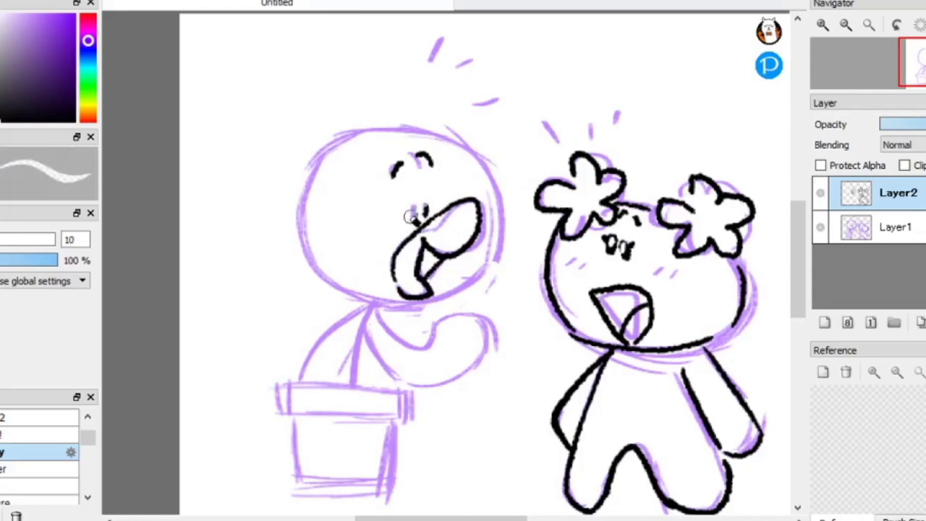
key("b")
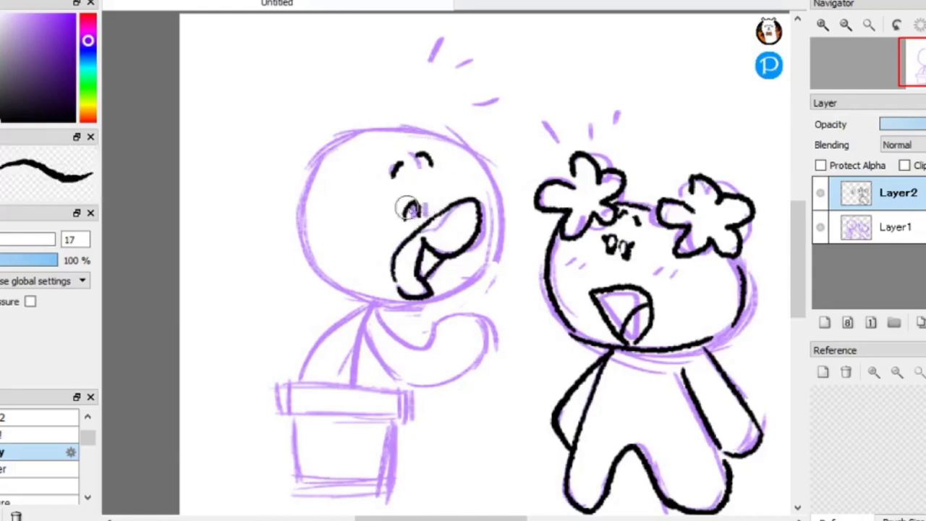
left_click_drag(403, 219, 437, 209)
key("e")
left_click_drag(392, 167, 390, 173)
key("b")
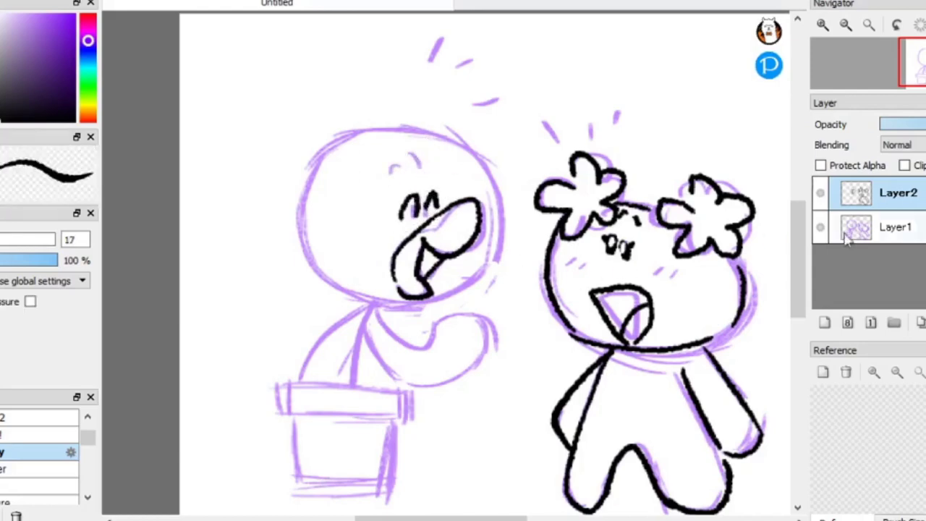
left_click(821, 228)
left_click(820, 227)
- Ink the back and top of the plant character's round head, slightly inside the sketched circle
mouse_move(352, 379)
left_mouse_down()
mouse_move(369, 306)
mouse_move(308, 216)
mouse_move(309, 232)
mouse_move(353, 144)
left_mouse_up()
key("ctrl+z")
key("ctrl+z")
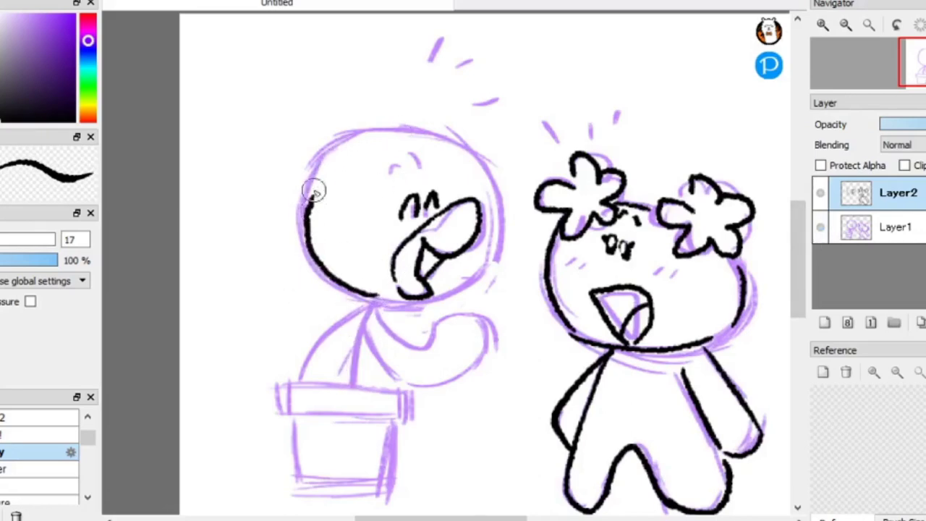
left_click_drag(309, 203, 384, 136)
key("ctrl+z")
mouse_move(311, 200)
left_mouse_down()
mouse_move(384, 137)
mouse_move(429, 134)
left_mouse_up()
- Ink the chin and front curve of the plant character's head around the beak
mouse_move(374, 293)
left_mouse_down()
mouse_move(429, 297)
mouse_move(489, 248)
mouse_move(448, 289)
left_mouse_up()
key("ctrl+z")
key("ctrl+z")
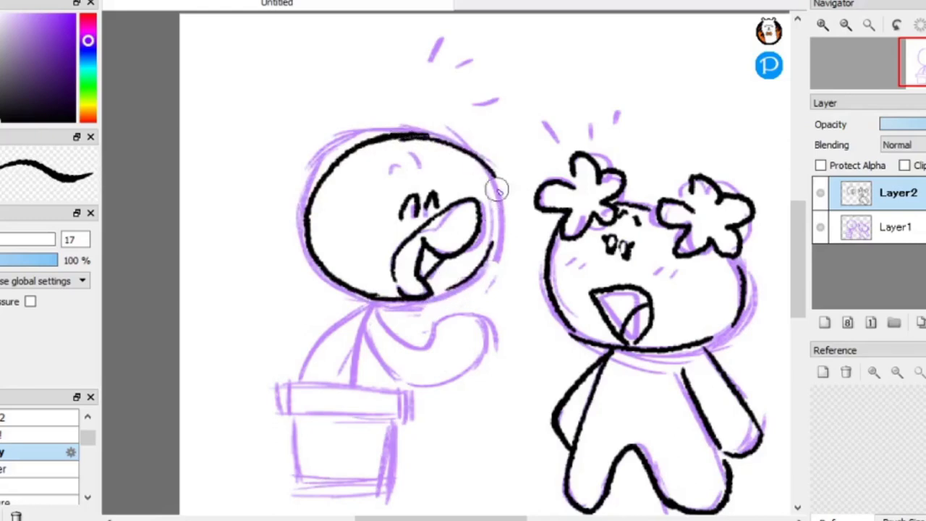
left_click_drag(429, 136, 492, 189)
key("ctrl+z")
mouse_move(431, 137)
left_mouse_down()
mouse_move(488, 175)
mouse_move(499, 214)
mouse_move(495, 201)
left_mouse_up()
key("ctrl+z")
key("ctrl+z")
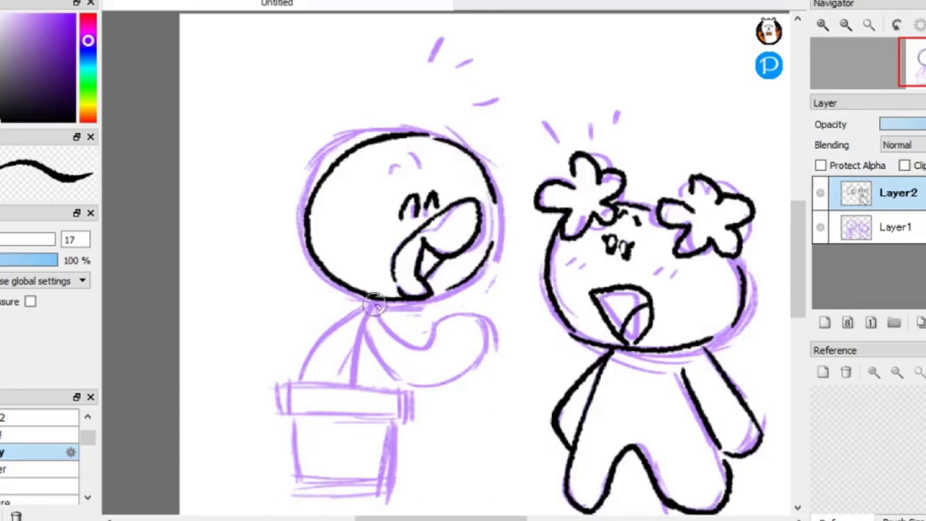
- Ink the plant character's raised arm, stem and rear arm, together with the flower pot beneath them
mouse_move(375, 304)
left_mouse_down()
mouse_move(348, 379)
mouse_move(450, 311)
mouse_move(463, 329)
left_mouse_up()
mouse_move(365, 366)
left_mouse_down()
mouse_move(448, 380)
mouse_move(461, 358)
left_mouse_up()
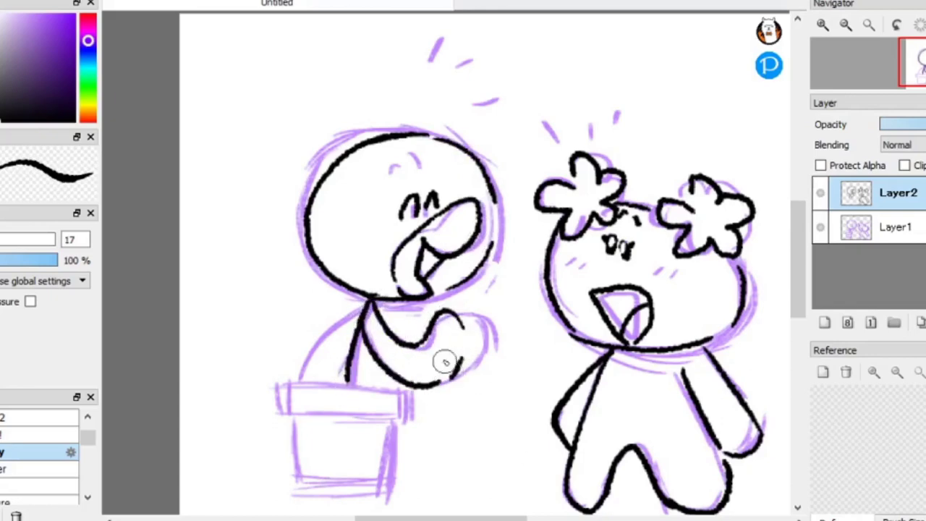
mouse_move(298, 384)
left_mouse_down()
mouse_move(308, 416)
mouse_move(387, 410)
left_mouse_up()
mouse_move(313, 378)
left_mouse_down()
mouse_move(400, 383)
mouse_move(405, 411)
left_mouse_up()
mouse_move(307, 417)
left_mouse_down()
mouse_move(311, 448)
mouse_move(351, 484)
mouse_move(376, 479)
left_mouse_up()
left_click_drag(388, 421, 384, 474)
mouse_move(371, 300)
left_mouse_down()
mouse_move(314, 343)
mouse_move(344, 350)
mouse_move(294, 368)
left_mouse_up()
mouse_move(352, 354)
left_mouse_down()
mouse_move(303, 374)
mouse_move(294, 390)
mouse_move(341, 378)
left_mouse_up()
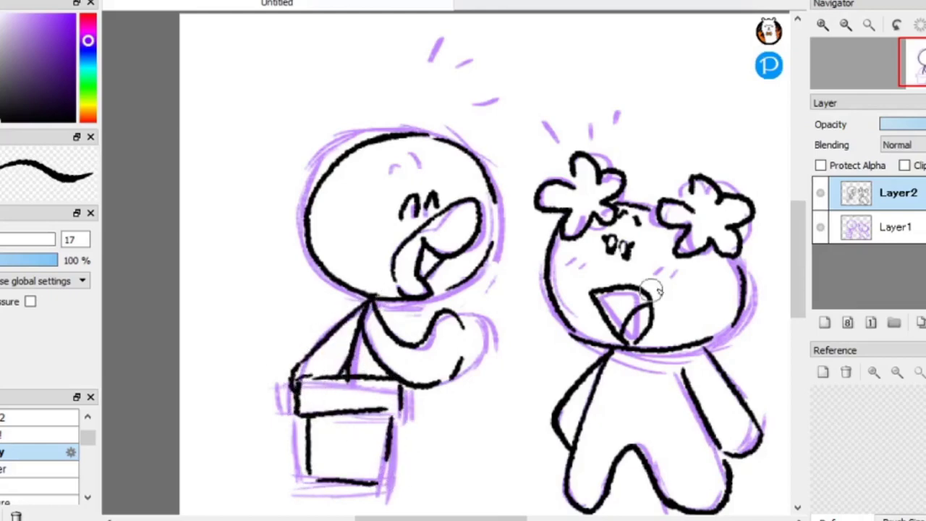
- Ink short radiating emphasis dashes above both characters' heads
left_click_drag(651, 291, 570, 303)
left_click_drag(349, 102, 356, 77)
mouse_move(375, 117)
left_mouse_down()
mouse_move(388, 112)
mouse_move(411, 134)
left_mouse_up()
left_click_drag(472, 156, 459, 140)
mouse_move(496, 150)
left_mouse_down()
mouse_move(495, 137)
mouse_move(513, 143)
left_mouse_up()
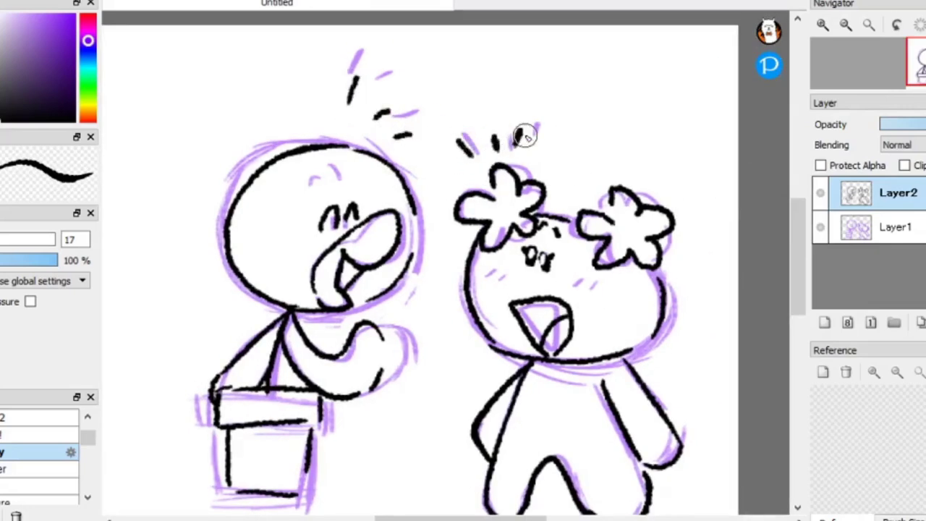
- Hide the sketch layer and ink two small arched eyebrows on the plant character's forehead
scroll(524, 134, "down", 2)
left_click(820, 228)
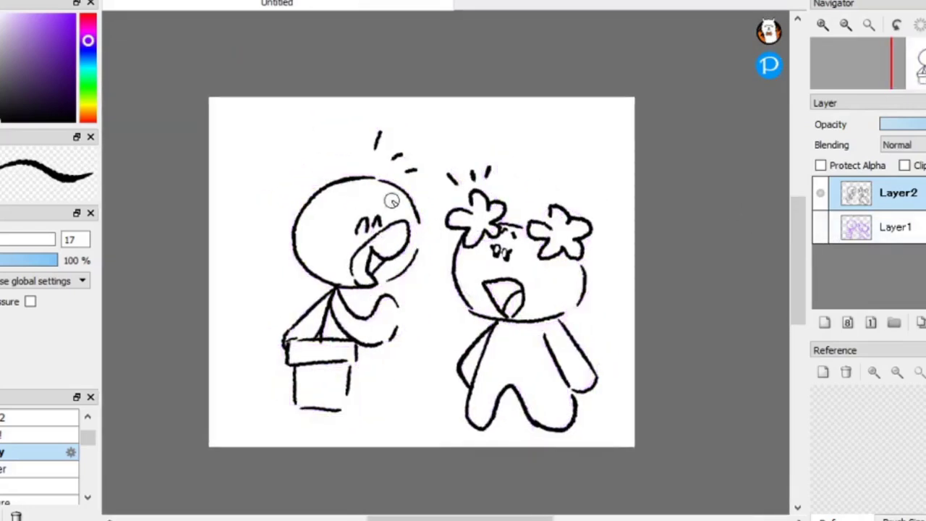
scroll(390, 250, "up", 2)
mouse_move(343, 173)
left_mouse_down()
mouse_move(353, 160)
mouse_move(376, 161)
left_mouse_up()
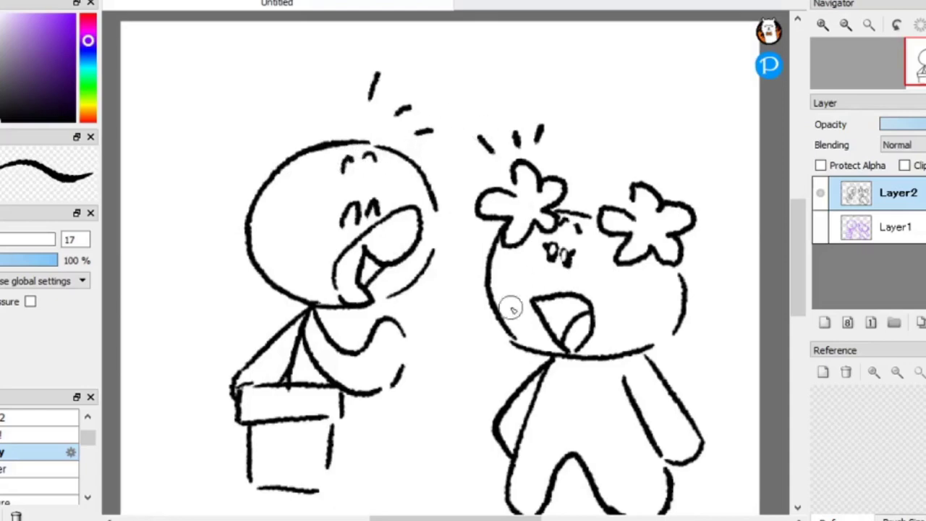
- Select the inked flower pot with a freehand selection, delete it, and clear the selection
left_click_drag(511, 306, 518, 245)
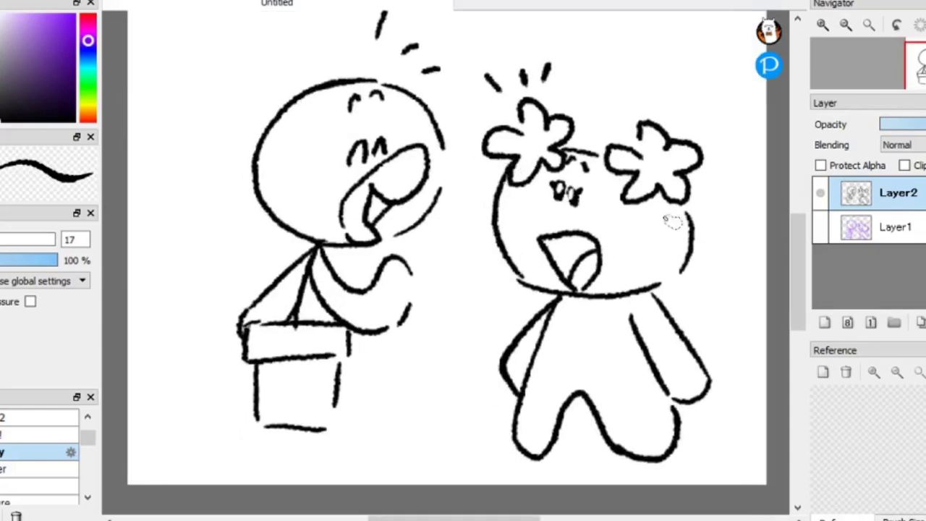
left_click_drag(185, 425, 405, 362)
left_click_drag(281, 328, 210, 418)
key("Delete")
left_click(529, 376)
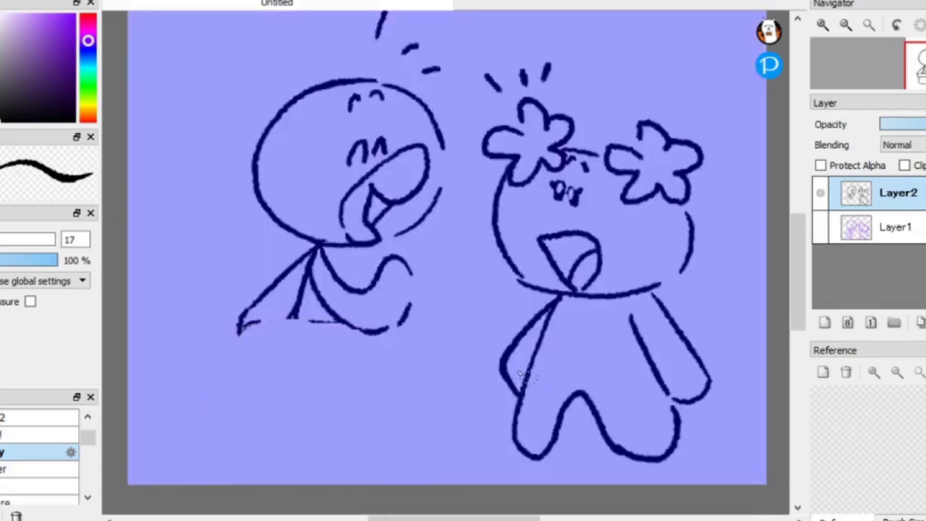
key("ctrl+d")
- Show the sketch layer, re-ink the stem's lower end and a wider pot rim, and erase leftover line fragments above the rim
left_click(820, 227)
left_click_drag(298, 307, 295, 327)
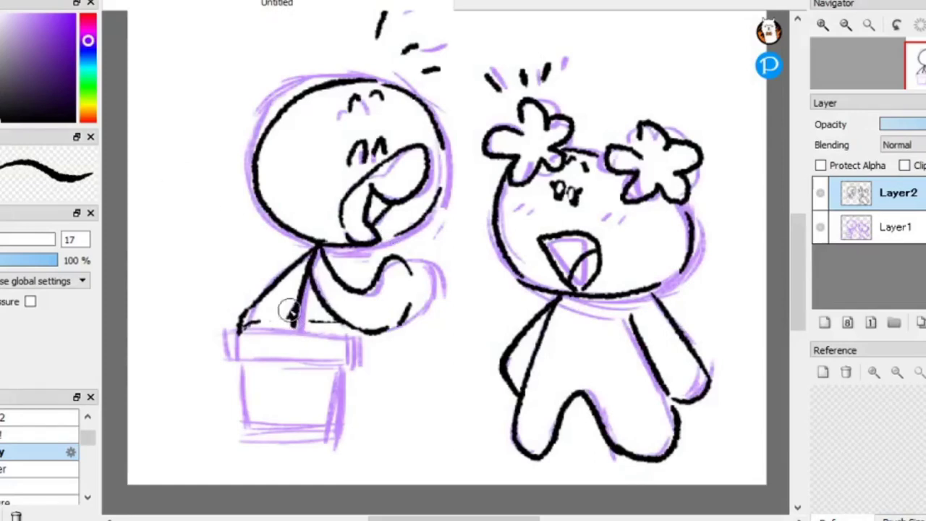
mouse_move(232, 331)
left_mouse_down()
mouse_move(350, 334)
mouse_move(355, 357)
mouse_move(231, 362)
left_mouse_up()
left_click_drag(218, 362, 372, 360)
key("e")
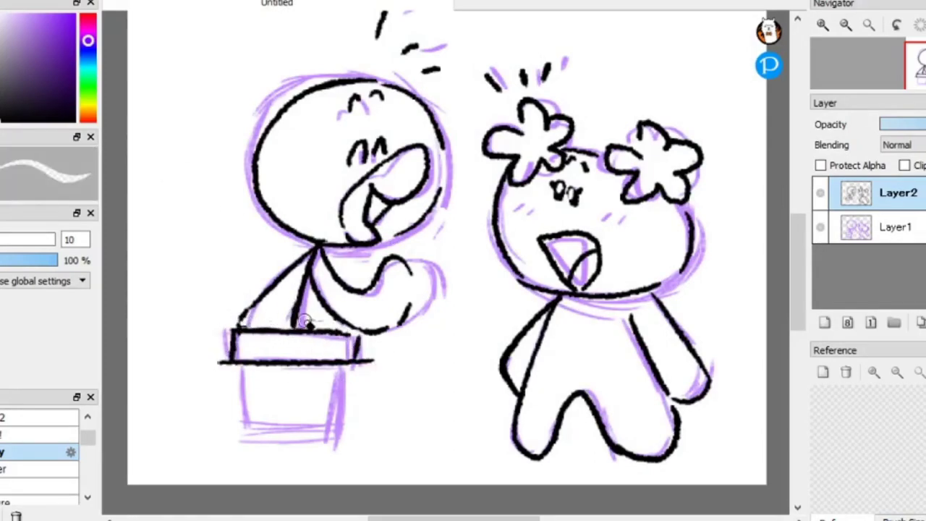
key("b")
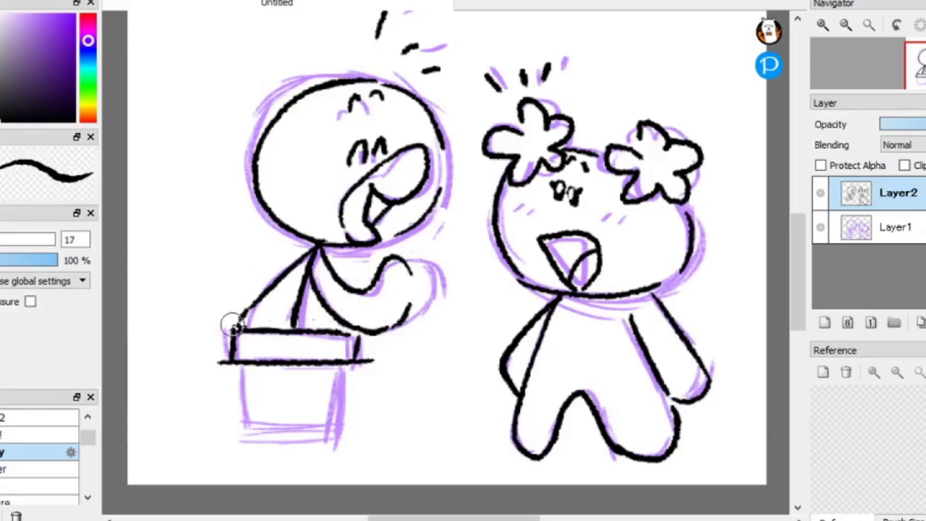
- Ink the pot's tapered body below the rim and erase the overhanging ends of the rim line
mouse_move(243, 369)
left_mouse_down()
mouse_move(244, 434)
mouse_move(329, 441)
left_mouse_up()
mouse_move(354, 369)
left_mouse_down()
mouse_move(337, 446)
mouse_move(360, 360)
left_mouse_up()
key("e")
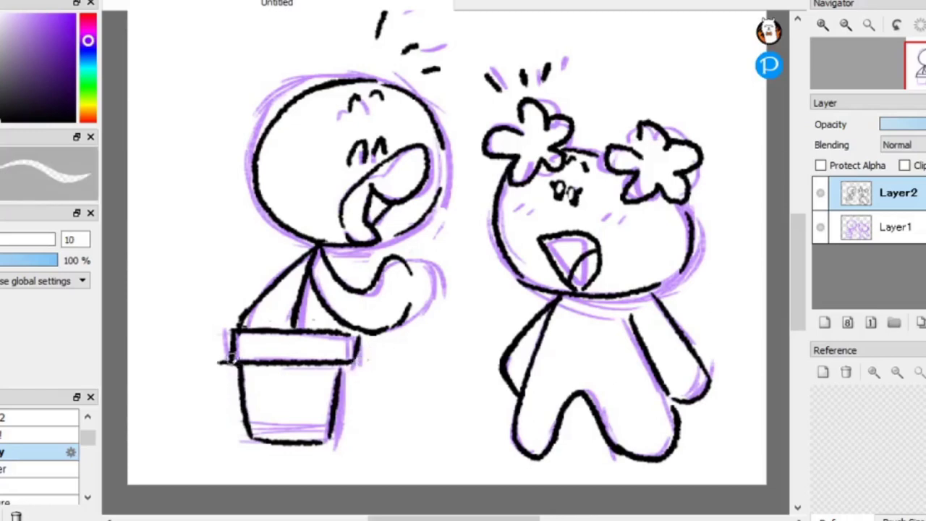
key("b")
- Hide the sketch layer and add a new layer beneath the line art layer for colouring
left_click(820, 227)
left_click_drag(675, 165, 641, 223)
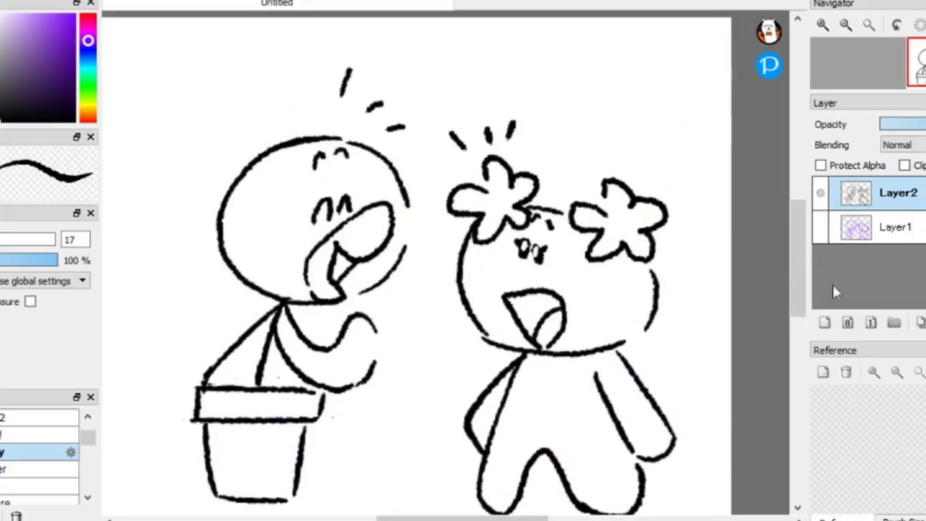
left_click(825, 323)
left_click_drag(898, 203, 898, 239)
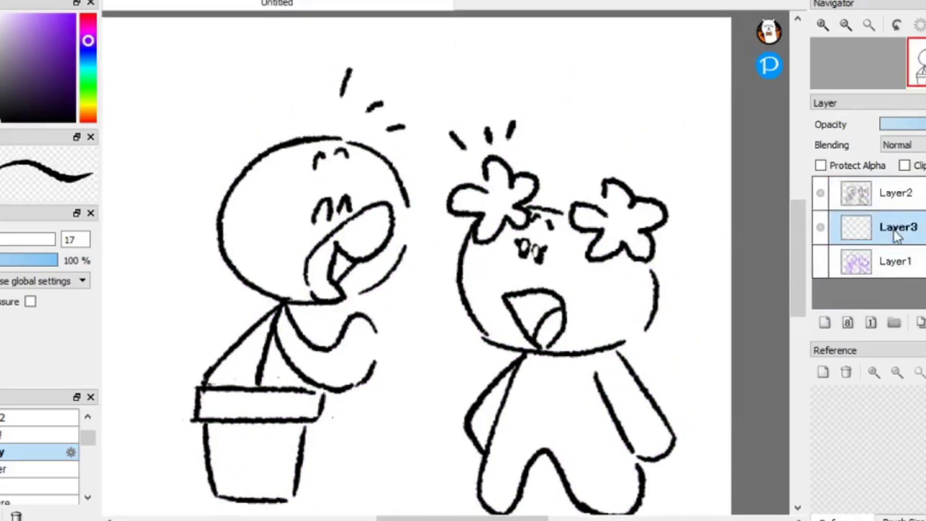
- Colour the plant character's head bright blue around the beak with a smooth solid brush, keeping to the outline across its gaps
left_click(88, 499)
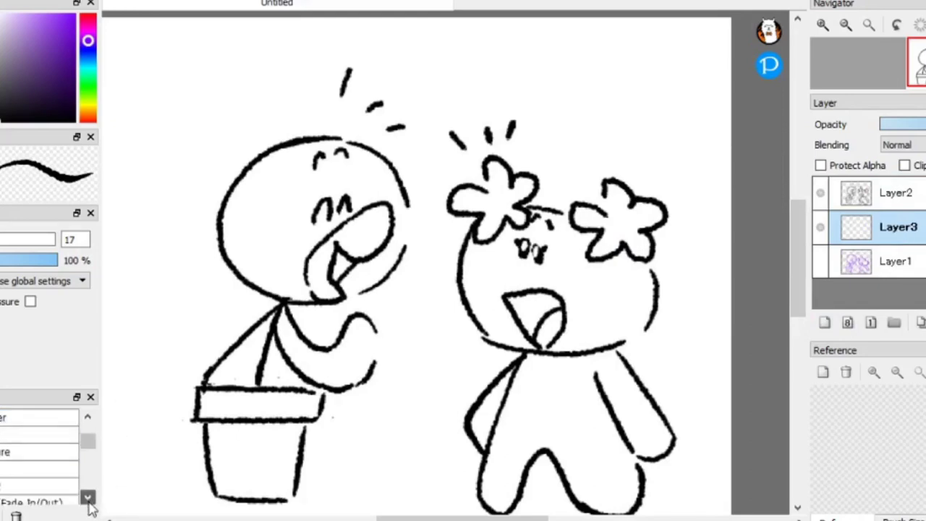
left_click_drag(89, 443, 91, 393)
left_click(48, 422)
left_click(89, 58)
left_click_drag(66, 22, 62, 1)
mouse_move(257, 260)
left_mouse_down()
mouse_move(275, 227)
mouse_move(253, 230)
left_mouse_up()
left_click_drag(391, 261, 450, 263)
mouse_move(318, 177)
left_mouse_down()
mouse_move(254, 237)
mouse_move(325, 145)
mouse_move(353, 151)
left_mouse_up()
mouse_move(399, 194)
left_mouse_down()
mouse_move(400, 220)
mouse_move(409, 222)
left_mouse_up()
left_click_drag(349, 295, 373, 285)
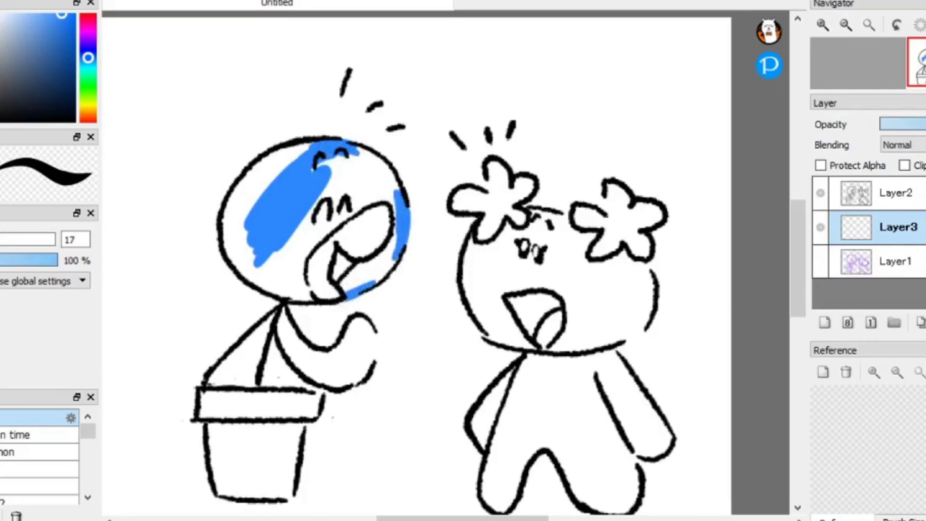
left_click(273, 272)
key("ctrl+z")
left_click_drag(311, 292, 297, 226)
left_click(313, 273)
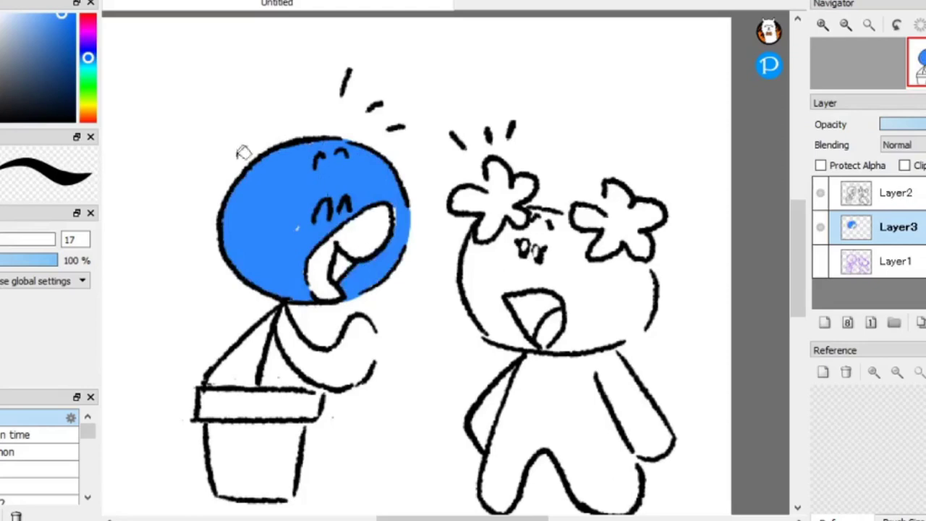
- Paint a darker violet-blue blush spot on each of the plant character's cheeks
left_click(89, 51)
left_click_drag(283, 233, 292, 232)
left_click_drag(374, 201, 385, 197)
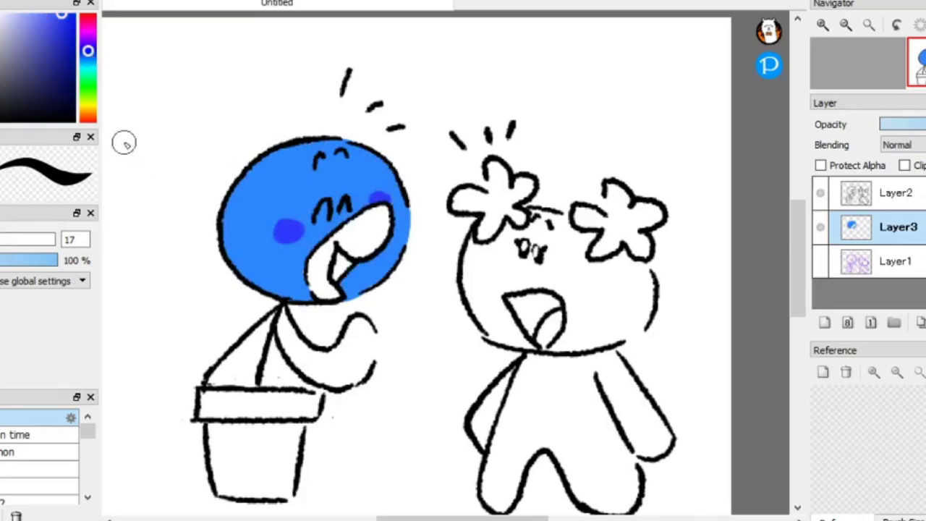
- Fill the plant character's mouth opening with black and colour both parts of its beak golden yellow
left_click_drag(346, 263, 337, 278)
left_click_drag(89, 105, 90, 111)
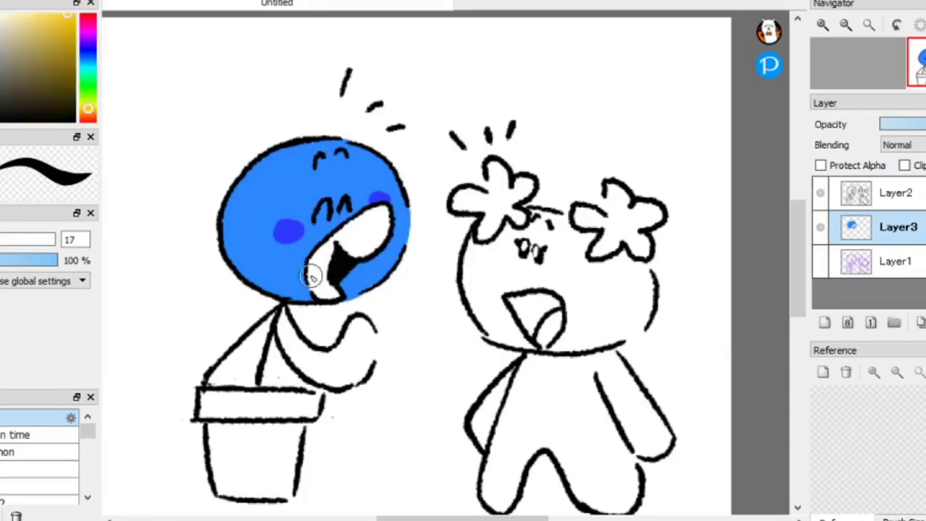
mouse_move(311, 276)
left_mouse_down()
mouse_move(319, 255)
mouse_move(313, 284)
mouse_move(329, 247)
mouse_move(366, 250)
mouse_move(385, 230)
mouse_move(349, 239)
mouse_move(382, 212)
mouse_move(362, 205)
mouse_move(389, 197)
left_mouse_up()
right_click(362, 201)
right_click(376, 197)
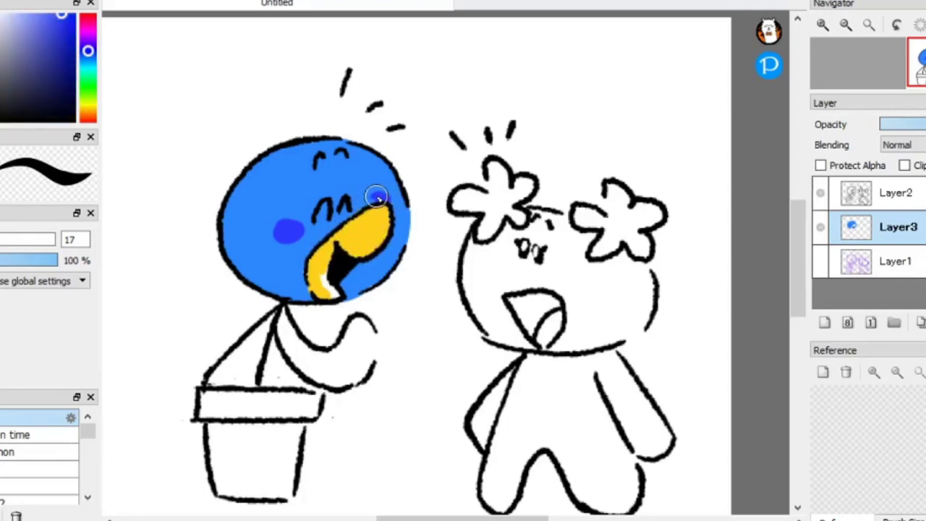
left_click(378, 231, "alt")
left_click_drag(317, 288, 322, 278)
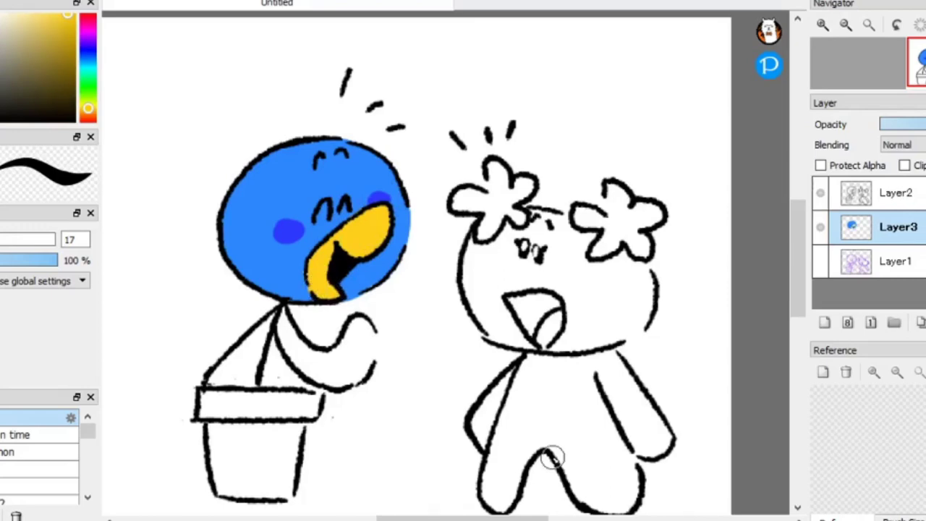
- Colour both of the plant character's arms medium green, tidying the edges along the outlines
left_click(88, 81)
left_click(65, 27)
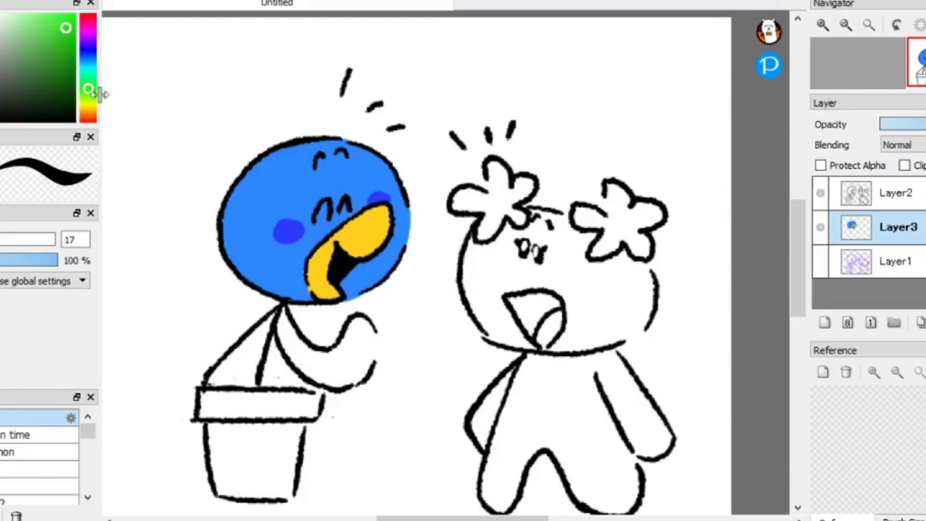
left_click_drag(234, 367, 247, 378)
key("ctrl+z")
left_click(57, 41)
mouse_move(268, 336)
left_mouse_down()
mouse_move(239, 377)
mouse_move(228, 375)
mouse_move(256, 361)
mouse_move(238, 385)
mouse_move(241, 364)
mouse_move(282, 314)
mouse_move(329, 360)
mouse_move(284, 332)
mouse_move(347, 383)
mouse_move(367, 326)
mouse_move(358, 319)
mouse_move(339, 371)
mouse_move(365, 343)
mouse_move(381, 366)
left_mouse_up()
key("ctrl+z")
key("e")
key("b")
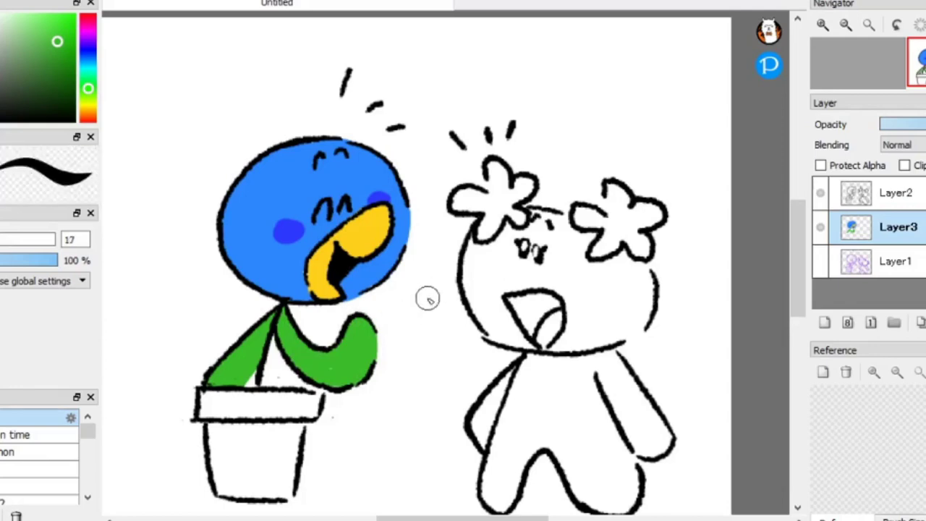
left_click_drag(329, 380, 386, 372)
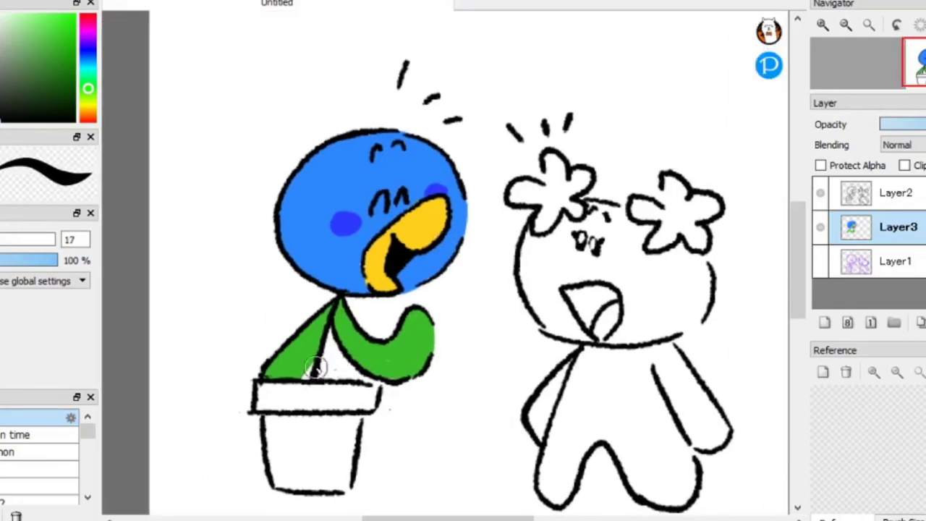
- Colour the rim of the plant character's pot light terracotta orange
left_click(88, 115)
left_click(49, 32)
mouse_move(256, 391)
left_mouse_down()
mouse_move(375, 400)
mouse_move(272, 402)
mouse_move(359, 398)
left_mouse_up()
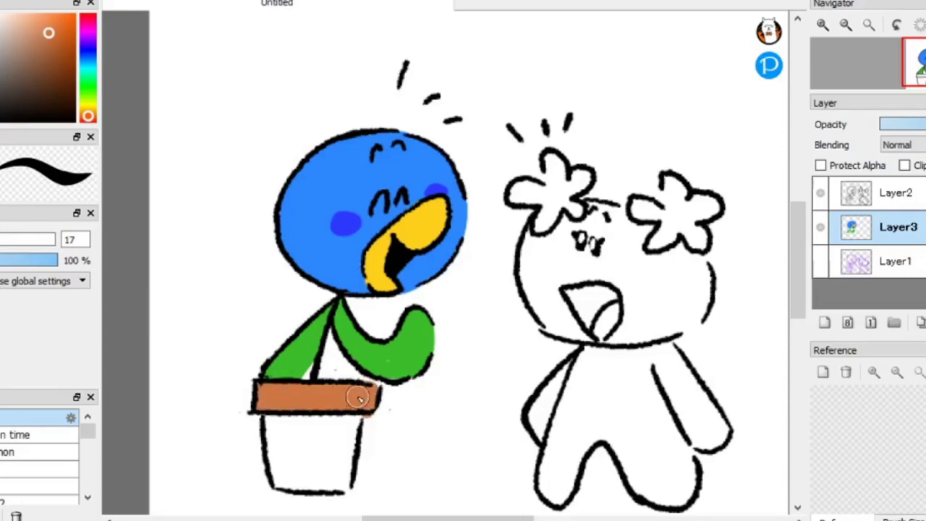
- Fill the pot's body below the rim with dark reddish brown, undoing the test strokes in other shades
left_click_drag(317, 422, 306, 465)
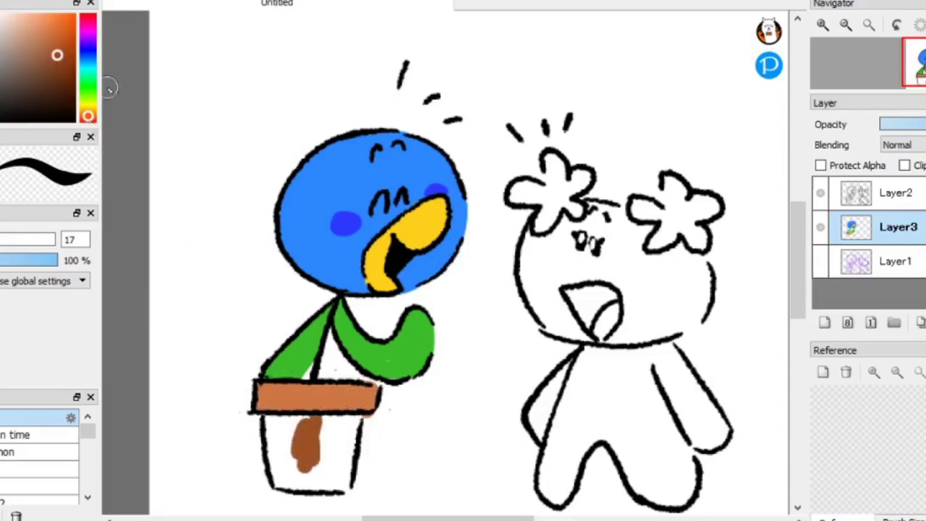
key("ctrl+z")
left_click(64, 59)
left_click(88, 118)
left_click_drag(297, 426, 278, 464)
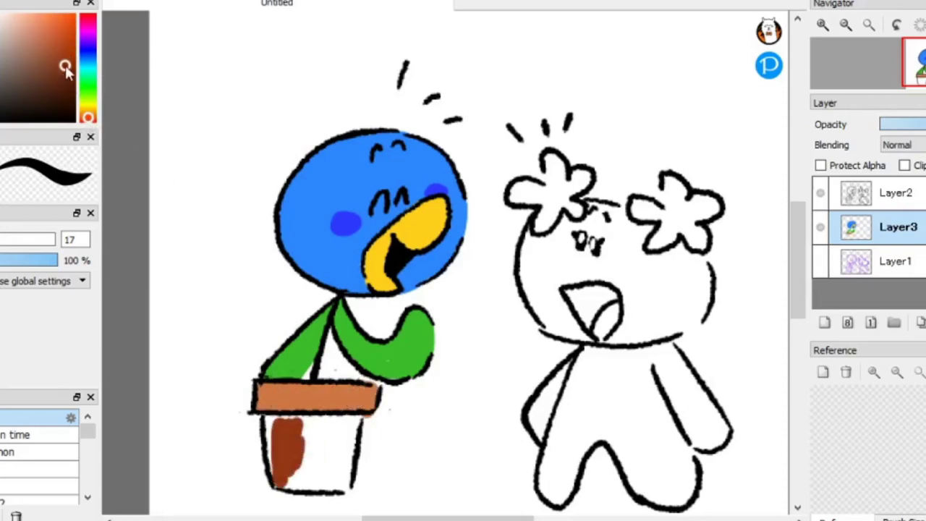
key("ctrl+z")
mouse_move(279, 428)
left_mouse_down()
mouse_move(275, 490)
mouse_move(267, 424)
mouse_move(340, 422)
mouse_move(294, 439)
mouse_move(302, 480)
mouse_move(343, 485)
mouse_move(352, 431)
mouse_move(322, 436)
left_mouse_up()
- Colour the two flowers on the second character's head, one bright yellow and the other light green
left_click_drag(557, 223, 476, 234)
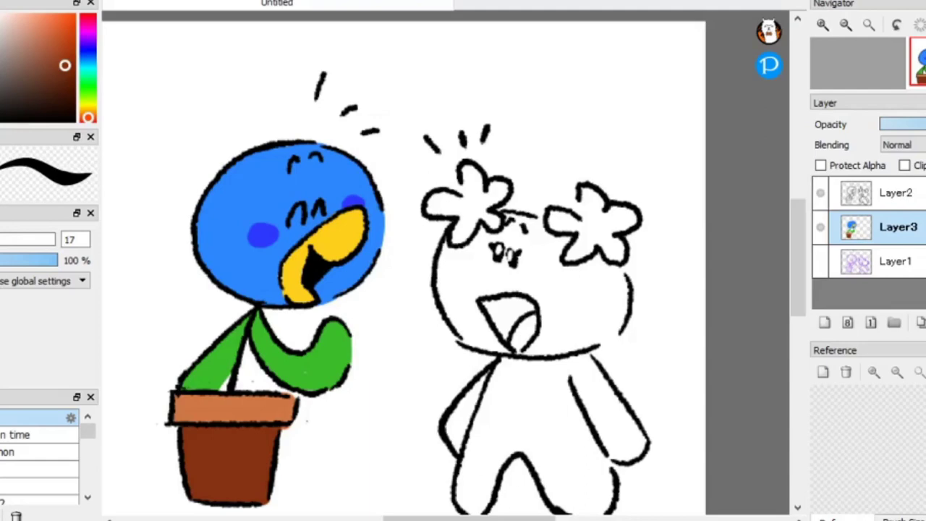
left_click(88, 104)
mouse_move(475, 201)
left_mouse_down()
mouse_move(457, 239)
mouse_move(444, 200)
mouse_move(433, 207)
mouse_move(465, 177)
mouse_move(502, 192)
mouse_move(492, 217)
left_mouse_up()
key("ctrl+z")
left_click(89, 105)
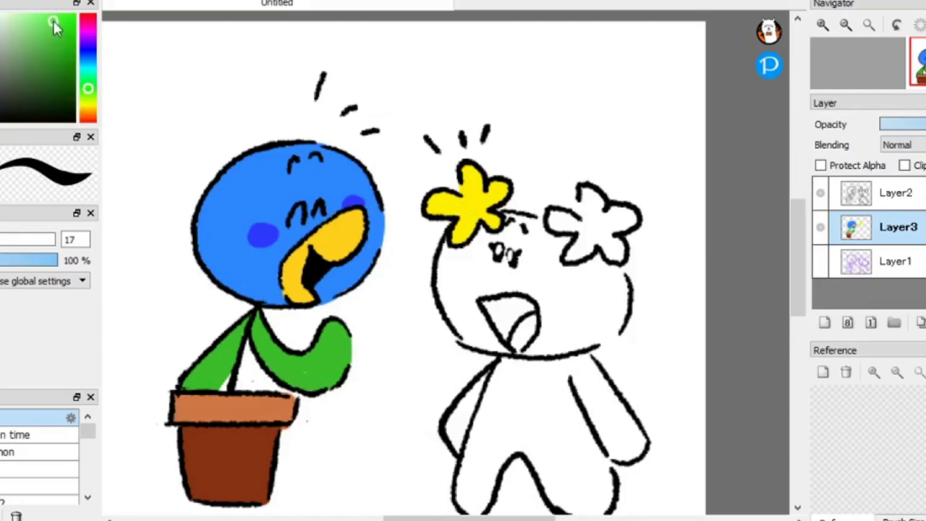
left_click_drag(54, 21, 50, 22)
left_click(88, 95)
mouse_move(557, 216)
left_mouse_down()
mouse_move(591, 225)
mouse_move(573, 249)
mouse_move(589, 204)
mouse_move(624, 222)
mouse_move(599, 235)
mouse_move(614, 253)
left_mouse_up()
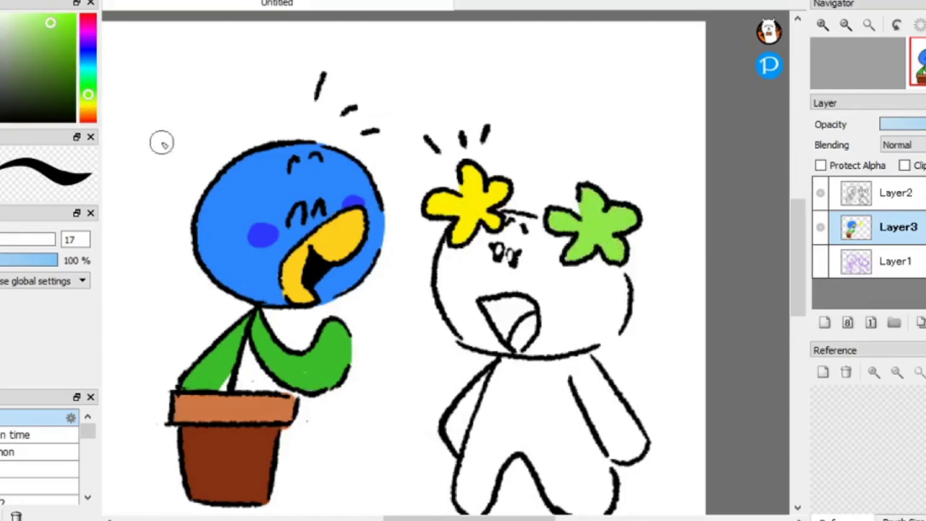
- Colour the flowered character's head medium purple, leaving the eyes and mouth clear and undoing the unwanted test strokes
left_click(88, 40)
left_click(50, 49)
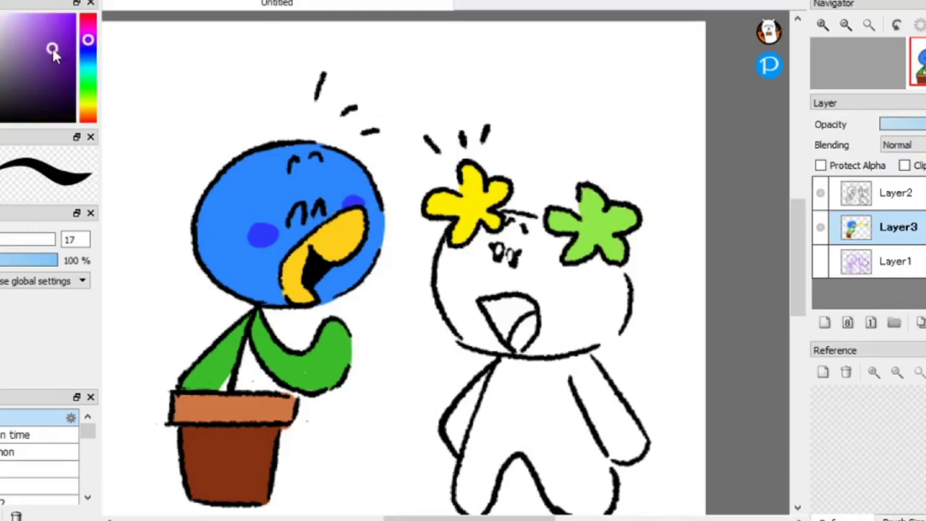
mouse_move(488, 306)
left_mouse_down()
mouse_move(497, 296)
mouse_move(465, 307)
left_mouse_up()
key("ctrl+z")
left_click(41, 40)
mouse_move(467, 339)
left_mouse_down()
mouse_move(435, 255)
mouse_move(481, 346)
mouse_move(442, 284)
mouse_move(446, 241)
left_mouse_up()
key("ctrl+z")
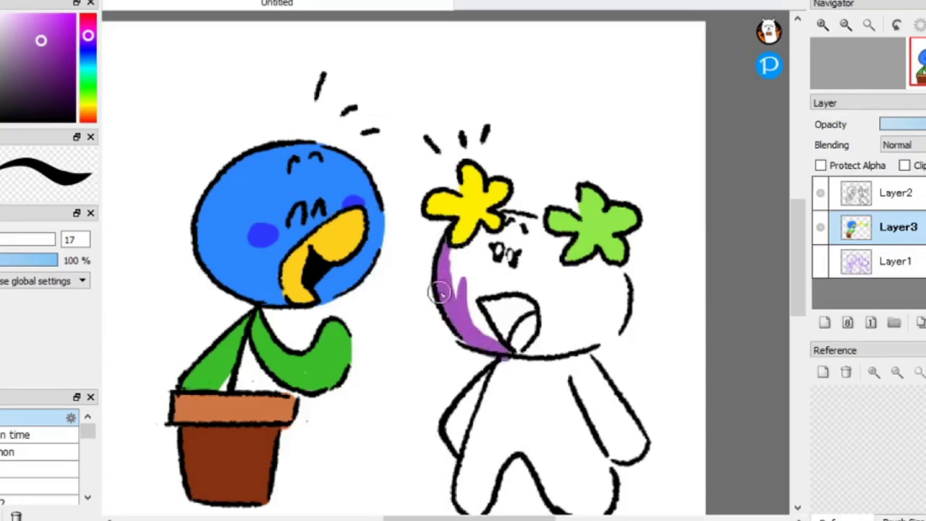
mouse_move(438, 293)
left_mouse_down()
mouse_move(456, 277)
mouse_move(452, 254)
mouse_move(480, 236)
mouse_move(488, 248)
mouse_move(514, 214)
mouse_move(538, 223)
mouse_move(518, 233)
mouse_move(509, 224)
mouse_move(572, 241)
mouse_move(547, 260)
mouse_move(557, 265)
mouse_move(609, 281)
mouse_move(566, 262)
mouse_move(620, 267)
mouse_move(627, 296)
mouse_move(528, 347)
mouse_move(583, 330)
mouse_move(577, 346)
mouse_move(622, 320)
mouse_move(612, 312)
mouse_move(574, 318)
mouse_move(532, 289)
mouse_move(485, 343)
mouse_move(468, 274)
mouse_move(513, 256)
mouse_move(518, 286)
mouse_move(521, 252)
mouse_move(532, 288)
mouse_move(563, 267)
mouse_move(600, 279)
left_mouse_up()
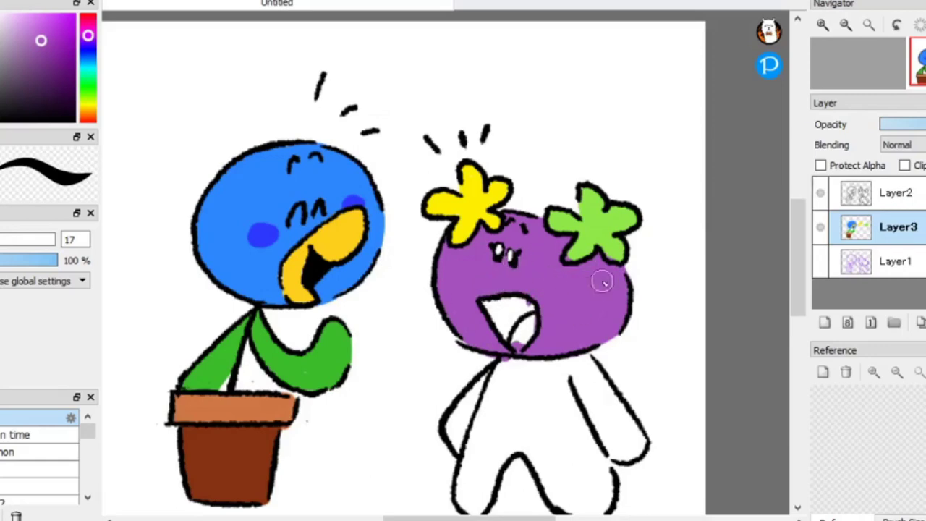
- Colour the flowered character's arms, torso and legs in the same purple as its head
left_click(590, 226, "alt")
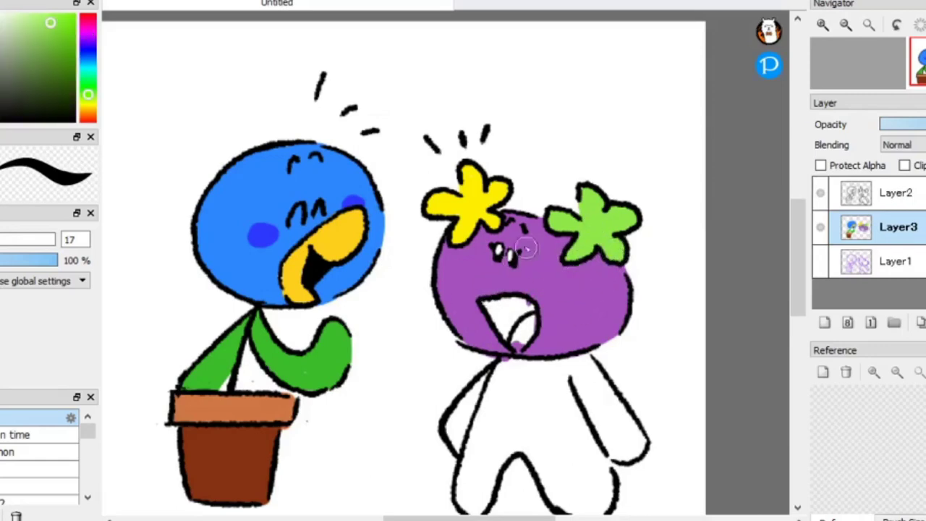
left_click(544, 327, "alt")
mouse_move(466, 428)
left_mouse_down()
mouse_move(452, 445)
mouse_move(478, 384)
mouse_move(528, 347)
mouse_move(571, 339)
mouse_move(637, 443)
mouse_move(575, 366)
mouse_move(636, 450)
mouse_move(646, 389)
left_mouse_up()
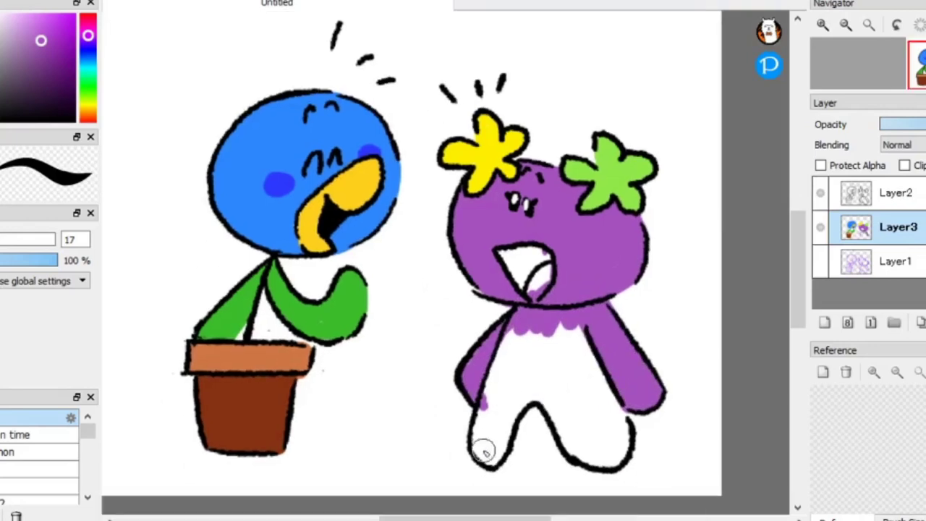
mouse_move(486, 449)
left_mouse_down()
mouse_move(480, 418)
mouse_move(534, 317)
mouse_move(576, 340)
mouse_move(621, 419)
mouse_move(553, 405)
mouse_move(595, 463)
mouse_move(620, 437)
left_mouse_up()
mouse_move(489, 445)
left_mouse_down()
mouse_move(507, 420)
mouse_move(505, 448)
mouse_move(542, 397)
mouse_move(487, 414)
left_mouse_up()
mouse_move(514, 348)
left_mouse_down()
mouse_move(552, 357)
mouse_move(548, 389)
mouse_move(575, 398)
mouse_move(579, 376)
mouse_move(604, 420)
left_mouse_up()
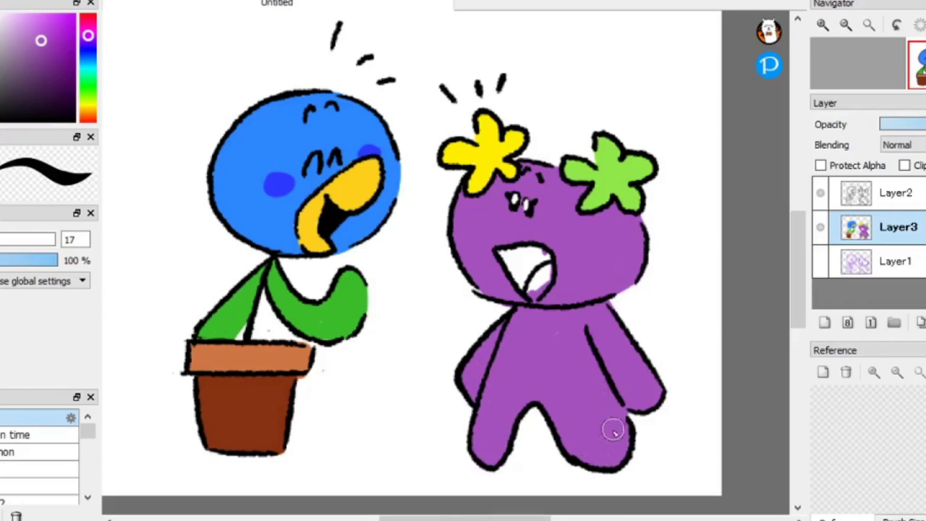
- Paint pink blush spots on the flowered character's cheeks and colour its mouth dark purple with a pink tongue
left_click_drag(474, 230, 498, 231)
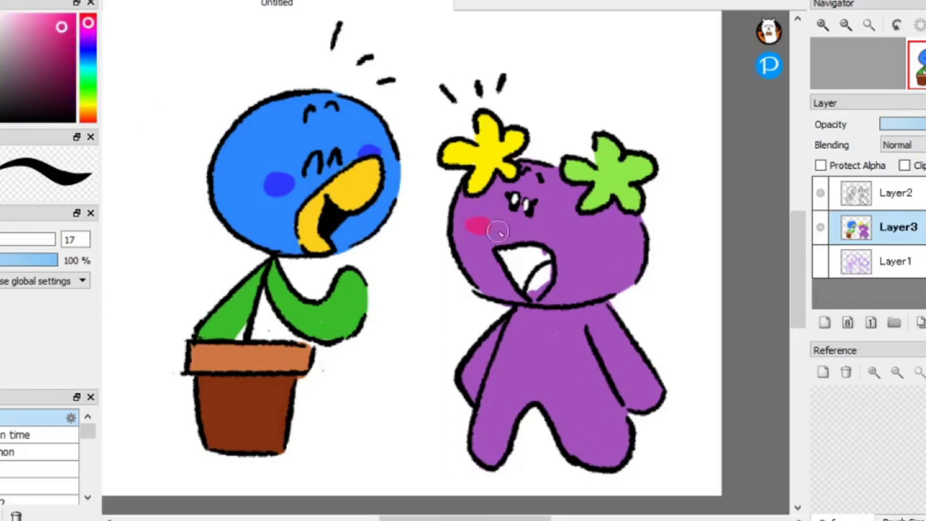
left_click(564, 222, "alt")
left_click_drag(524, 287, 505, 252)
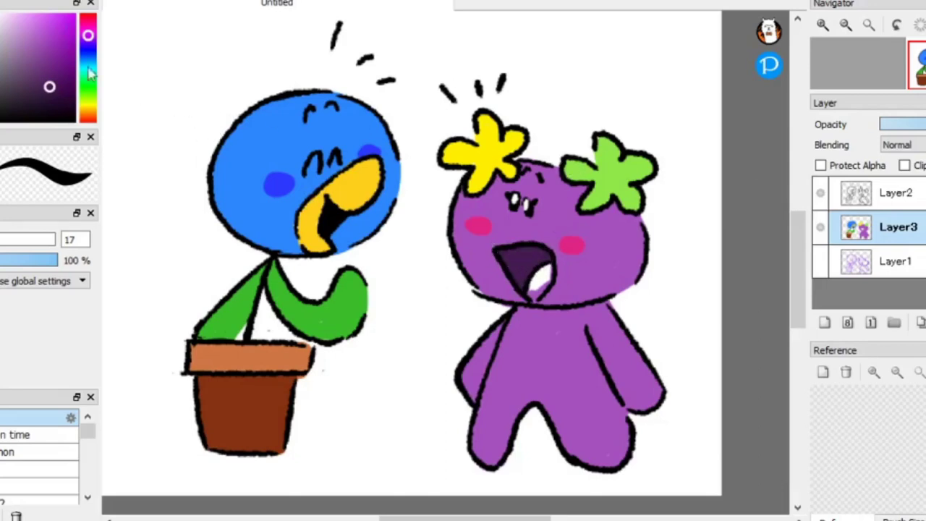
left_click(87, 22)
left_click(49, 34)
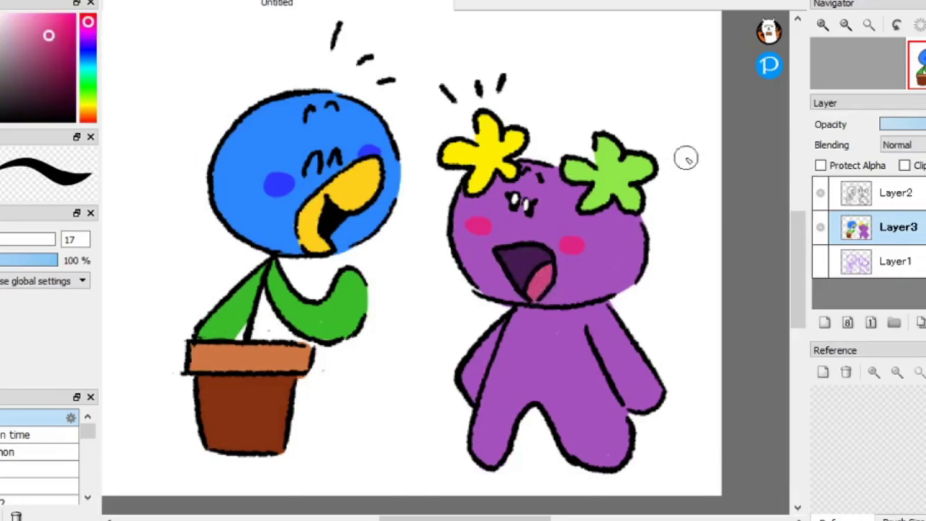
- Add one unclipped layer above the character colours and another layer directly beneath them for the background
left_click_drag(606, 215, 643, 266)
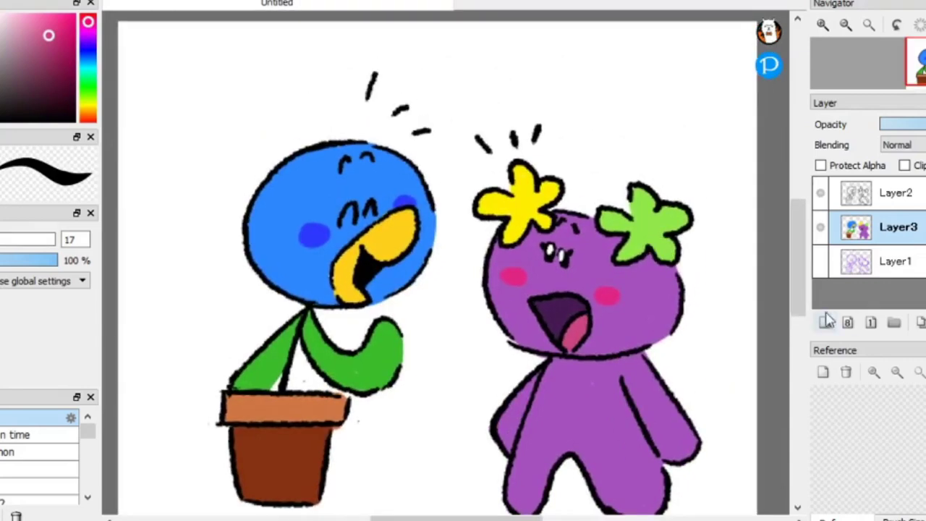
left_click(825, 322)
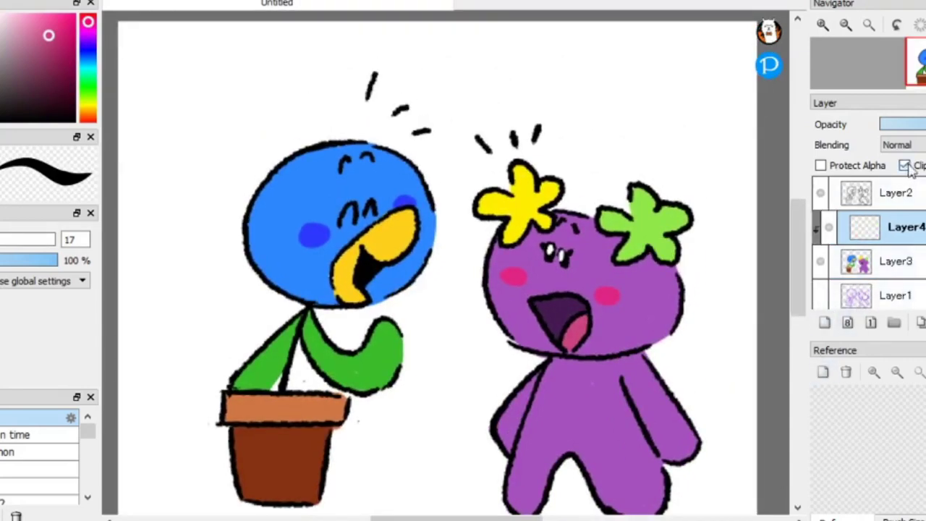
left_click(910, 168)
left_click(868, 295)
left_click(825, 323)
left_click_drag(799, 250, 799, 261)
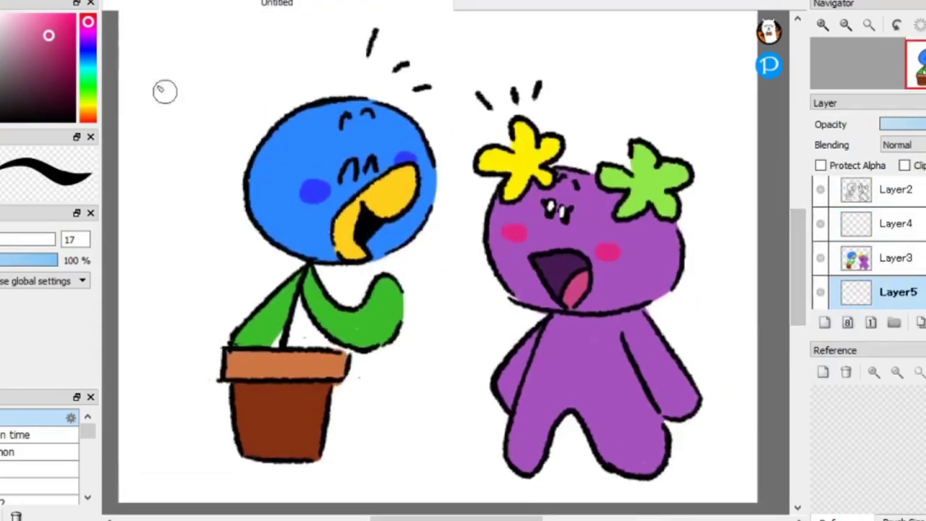
- Fill the background layer with bright cyan, including the enclosed gap between the plant's stem and arm
left_click(88, 69)
left_click(207, 213)
left_click(314, 322)
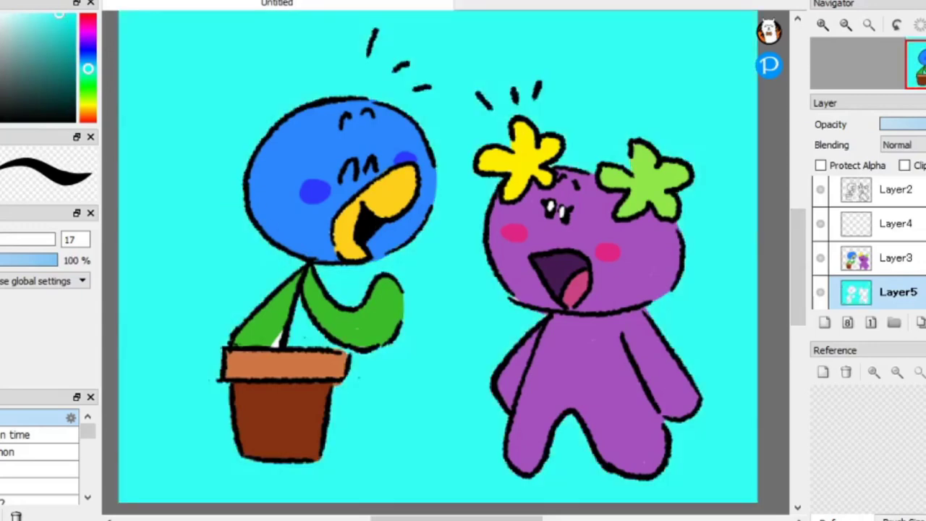
- Paint over the whole background in pale cyan with the solid brush at size 101
left_click(18, 240)
left_click(885, 263)
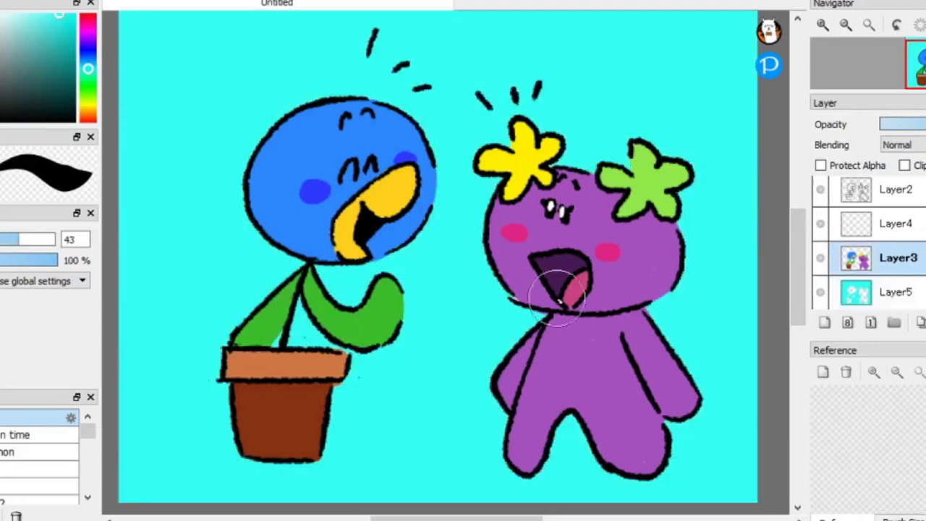
left_click(387, 310, "alt")
left_click(898, 291)
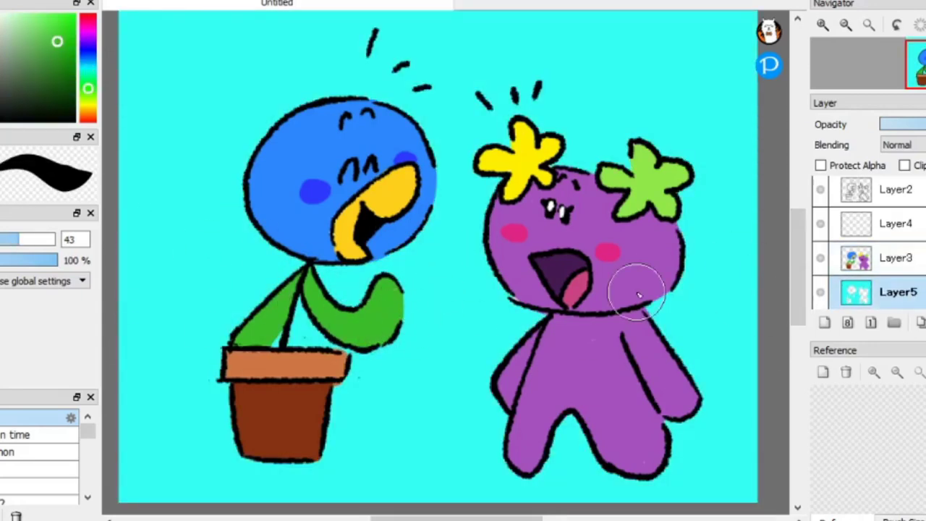
scroll(695, 290, "down", 3)
left_click(25, 13)
left_click(46, 239)
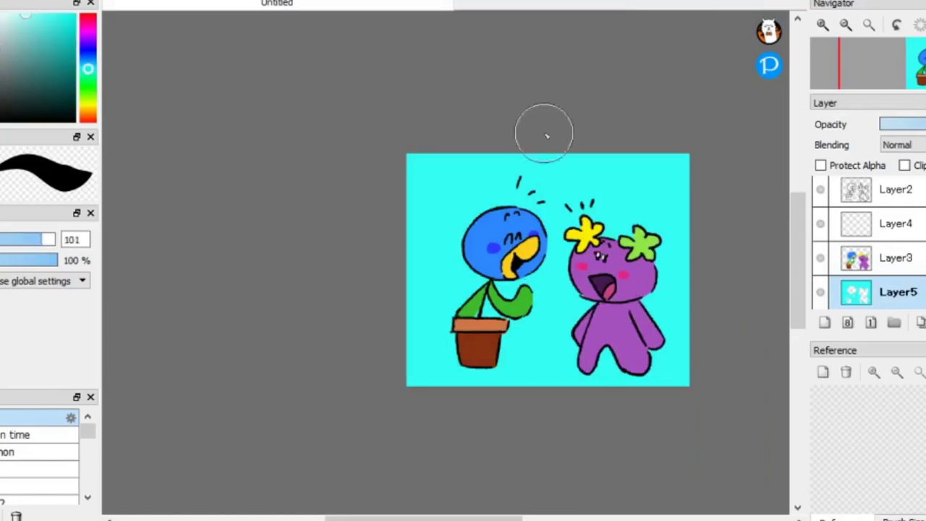
mouse_move(545, 135)
left_mouse_down()
mouse_move(403, 320)
mouse_move(569, 180)
mouse_move(459, 397)
mouse_move(615, 304)
mouse_move(628, 391)
mouse_move(687, 368)
left_mouse_up()
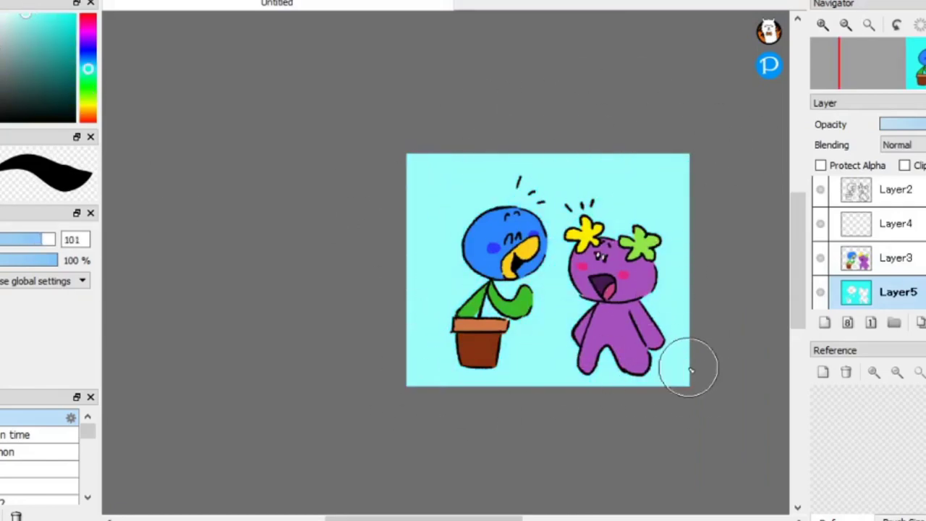
- Paint bright cyan foliage texture across the lower background using a scattered textured brush at size 100
scroll(687, 369, "up", 1)
left_click_drag(802, 304, 803, 292)
left_click(23, 437)
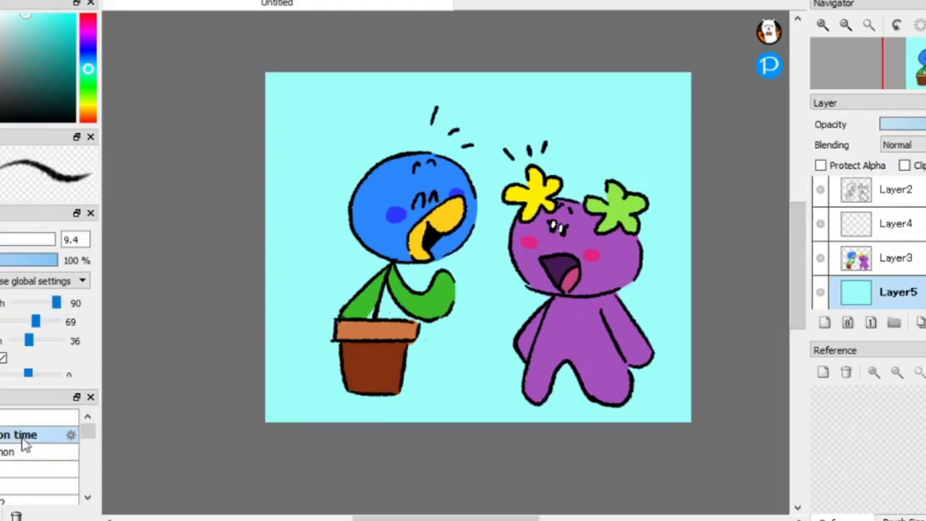
left_click(87, 500)
left_click(87, 499)
left_click(34, 468)
left_click(87, 497)
left_click(87, 497)
left_click(87, 497)
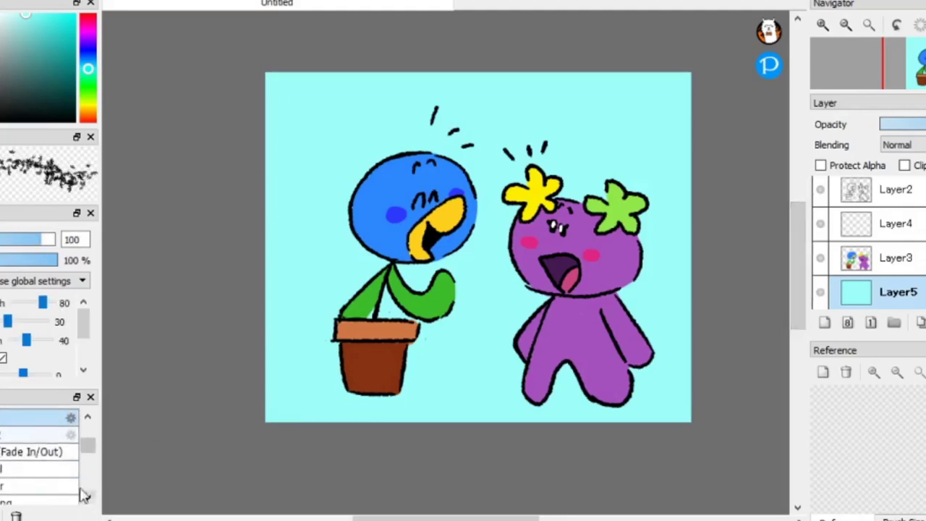
mouse_move(290, 368)
left_mouse_down()
mouse_move(697, 406)
mouse_move(326, 323)
mouse_move(748, 342)
left_mouse_up()
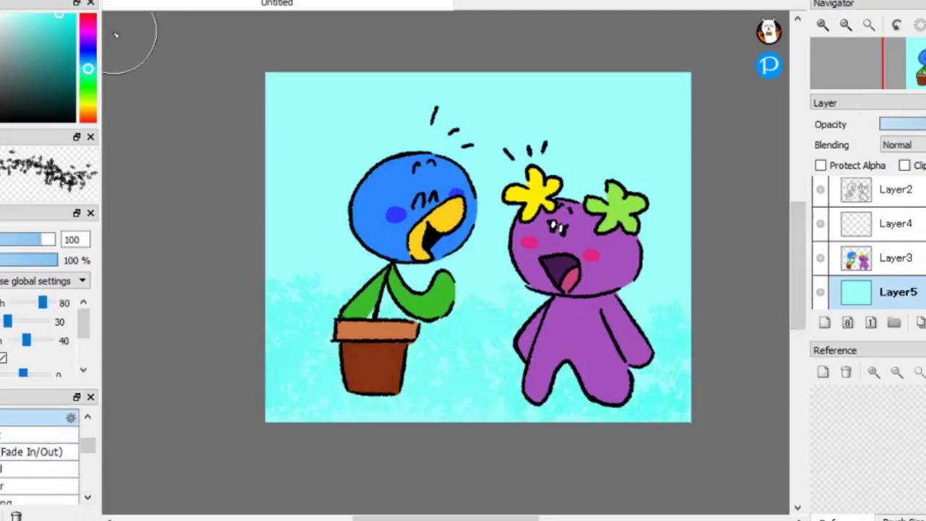
- Build up sky-blue foliage texture over the lower background, extending it up behind both characters
mouse_move(241, 326)
left_mouse_down()
mouse_move(206, 263)
mouse_move(416, 240)
mouse_move(306, 239)
mouse_move(275, 289)
mouse_move(390, 233)
left_mouse_up()
left_click(26, 13)
left_click_drag(88, 45, 88, 56)
left_click(53, 13)
mouse_move(673, 405)
left_mouse_down()
mouse_move(217, 376)
mouse_move(615, 329)
mouse_move(783, 255)
left_mouse_up()
right_click(313, 181)
mouse_move(313, 217)
left_mouse_down()
mouse_move(713, 249)
mouse_move(613, 229)
left_mouse_up()
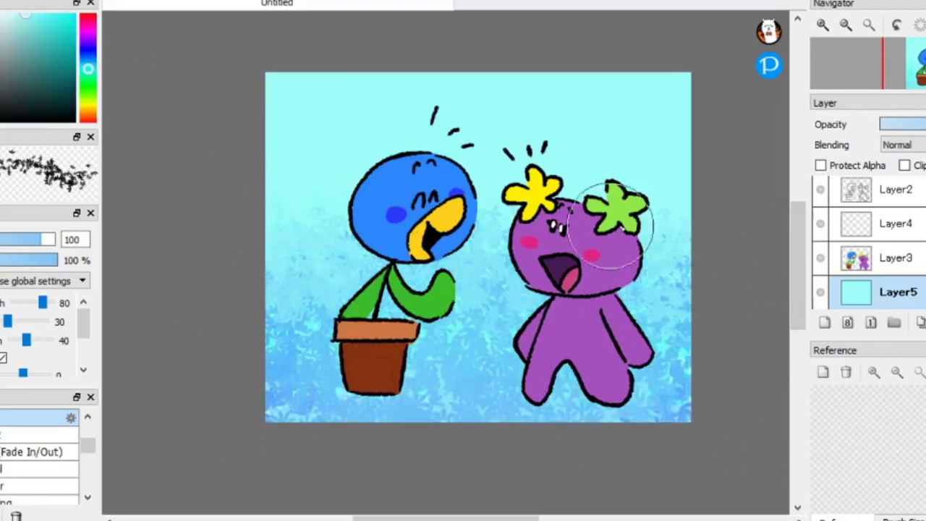
- Layer more blue texture along the lower background and soften its upper edge with pale cyan at 40% brush opacity
left_click_drag(205, 323, 250, 325)
right_click(276, 358)
mouse_move(278, 356)
left_mouse_down()
mouse_move(510, 359)
mouse_move(234, 301)
mouse_move(548, 276)
mouse_move(641, 252)
left_mouse_up()
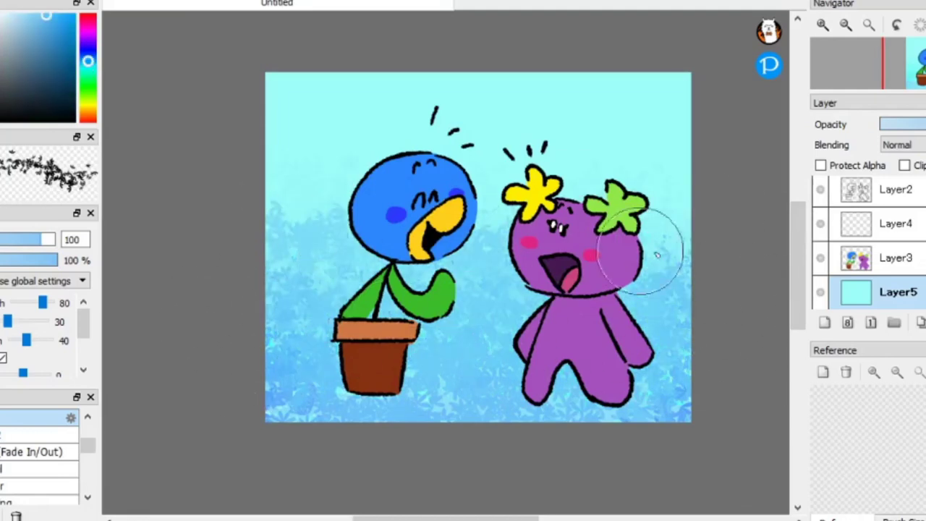
left_click(2, 259)
left_click(479, 159, "alt")
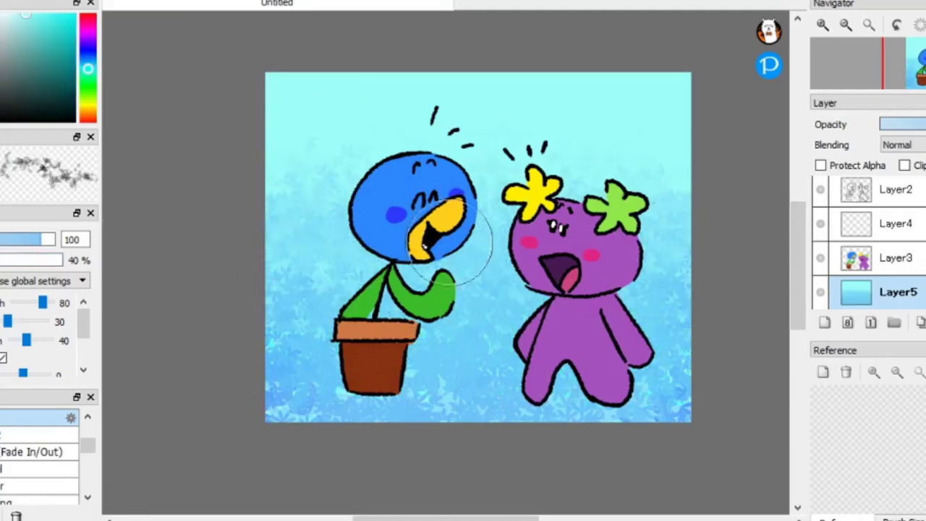
- Scatter deep blue flowers across the whole background with the flower pattern brush at size 150
left_click(87, 497)
left_click(86, 497)
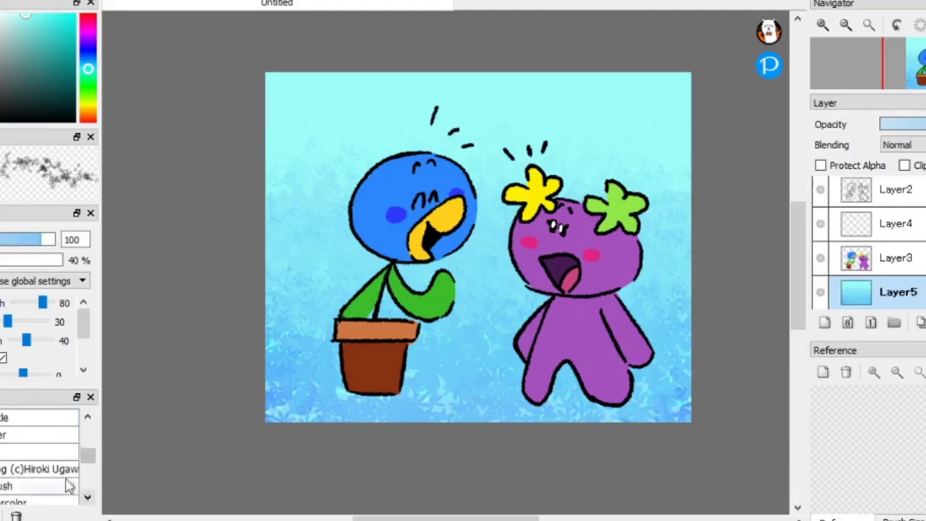
left_click(36, 434)
left_click(88, 52)
left_click(75, 14)
mouse_move(355, 71)
left_mouse_down()
mouse_move(737, 252)
mouse_move(516, 200)
mouse_move(429, 364)
mouse_move(623, 147)
mouse_move(618, 394)
mouse_move(623, 349)
mouse_move(277, 265)
mouse_move(318, 328)
mouse_move(412, 77)
mouse_move(722, 355)
mouse_move(645, 427)
mouse_move(672, 97)
left_mouse_up()
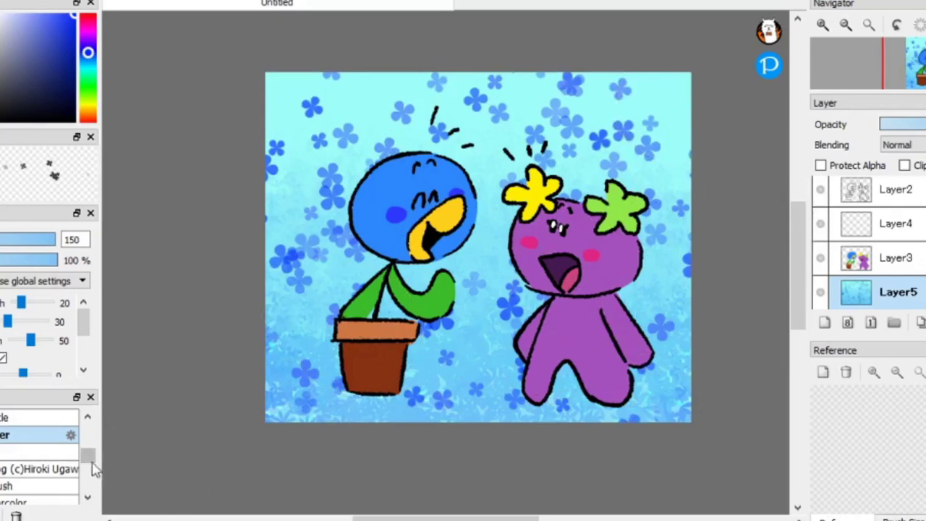
left_click_drag(91, 461, 84, 425)
left_click(67, 418)
left_click_drag(346, 116, 359, 107)
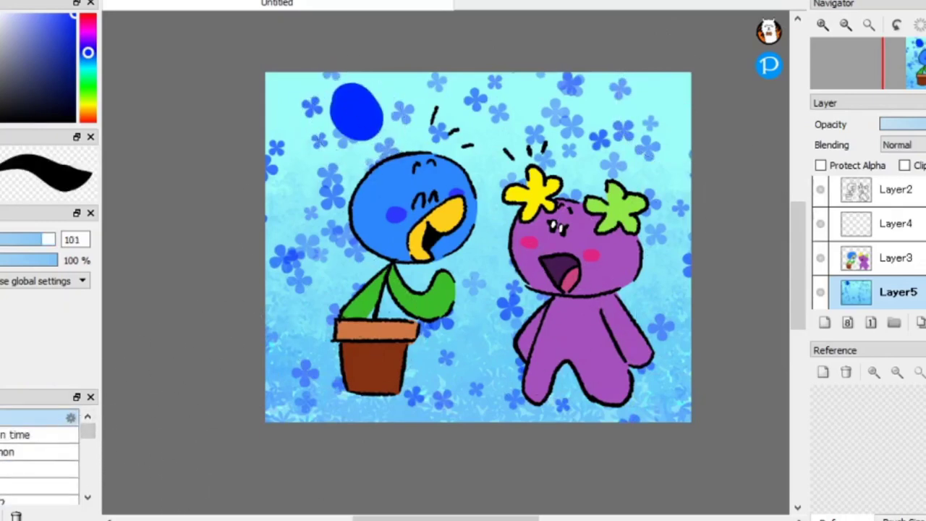
key("ctrl+z")
left_click(4, 239)
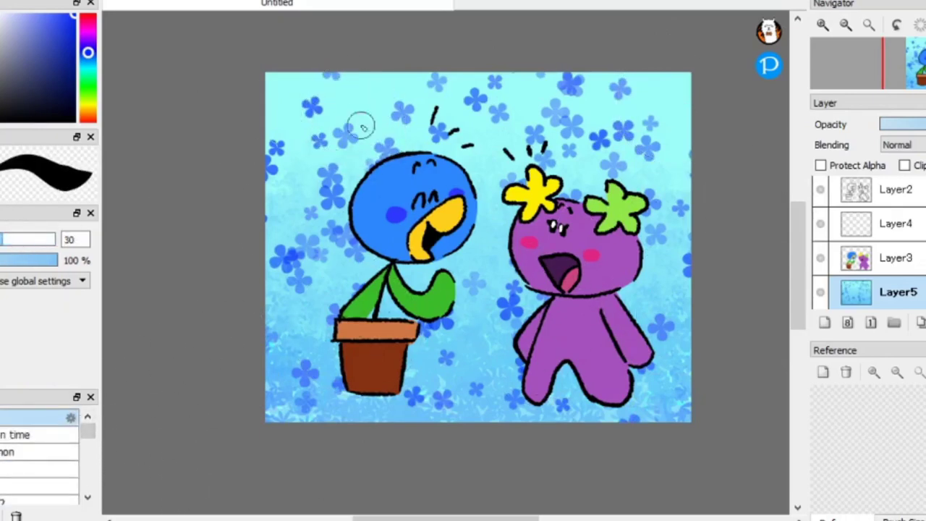
left_click_drag(357, 119, 354, 97)
key("ctrl+z")
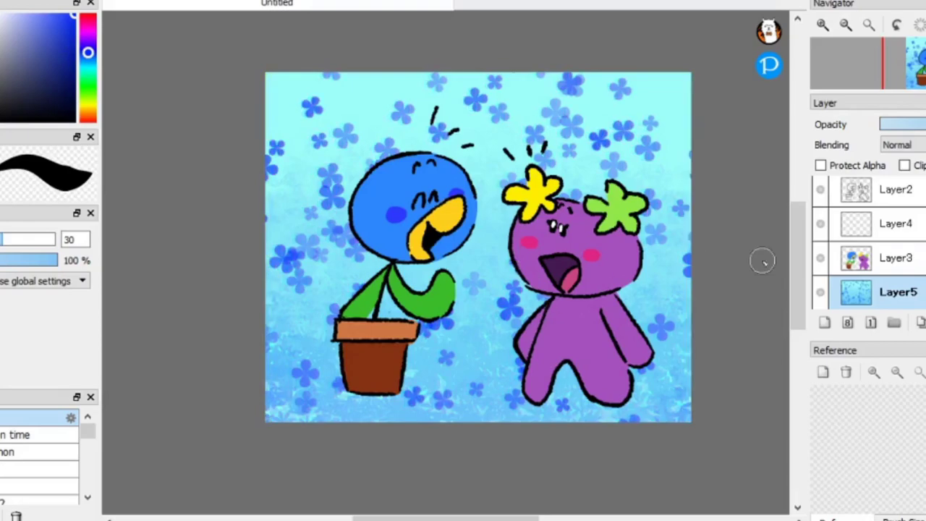
- Clip the empty Layer4 to the character colour layer beneath it and choose the soft blending brush
left_click(877, 228)
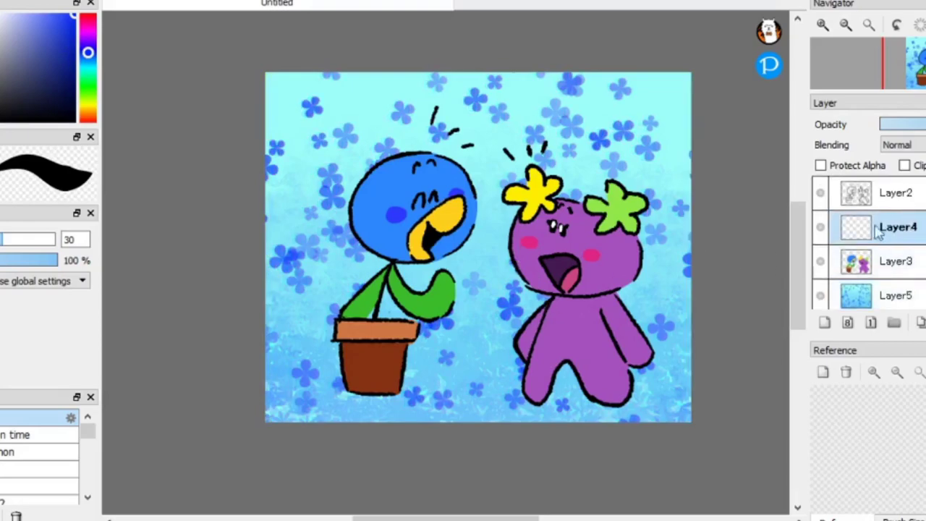
left_click(904, 166)
scroll(557, 267, "up", 2)
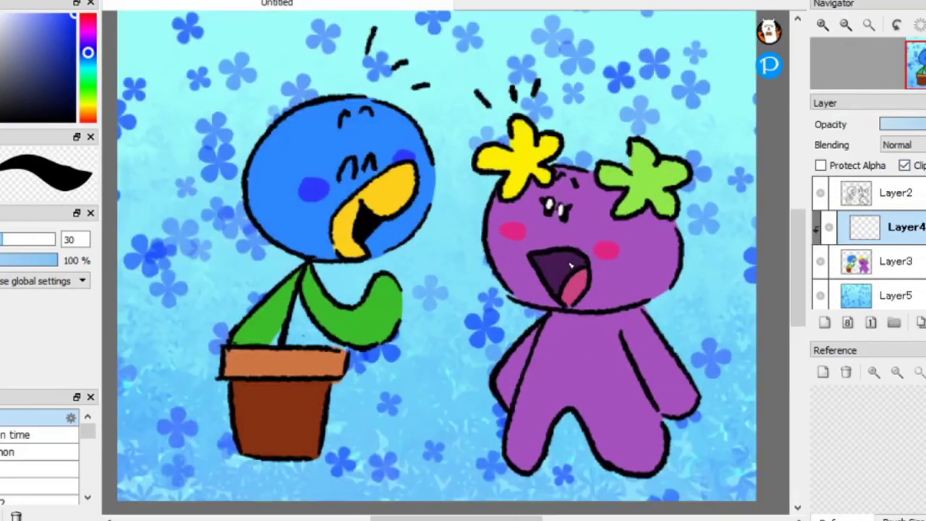
left_click(86, 499)
left_click(31, 421)
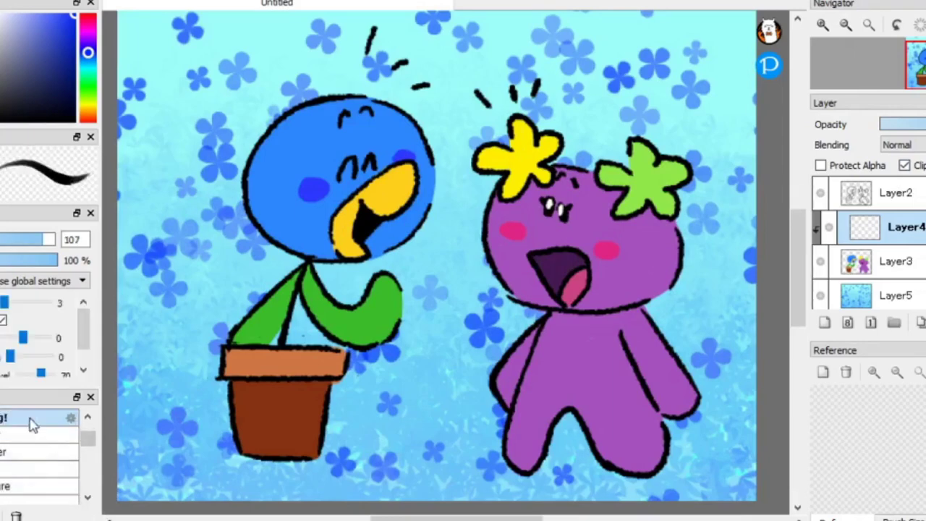
- Shade the left side of the plant character's head with darker blue and blend the shadow edge into the base colour
right_click(299, 185)
left_click(1, 240)
left_click(68, 23)
mouse_move(260, 163)
left_mouse_down()
mouse_move(275, 232)
mouse_move(284, 248)
mouse_move(306, 256)
left_mouse_up()
left_click_drag(266, 129, 275, 227)
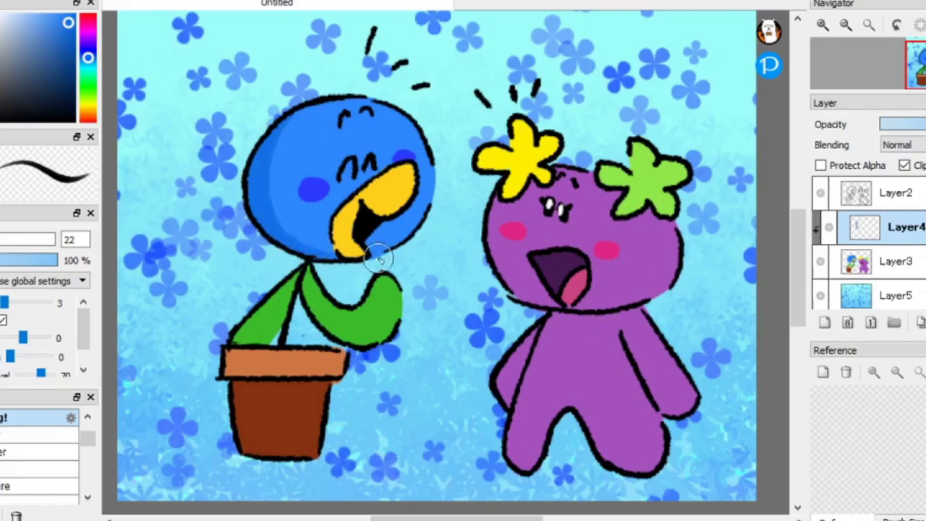
left_click_drag(277, 148, 314, 242)
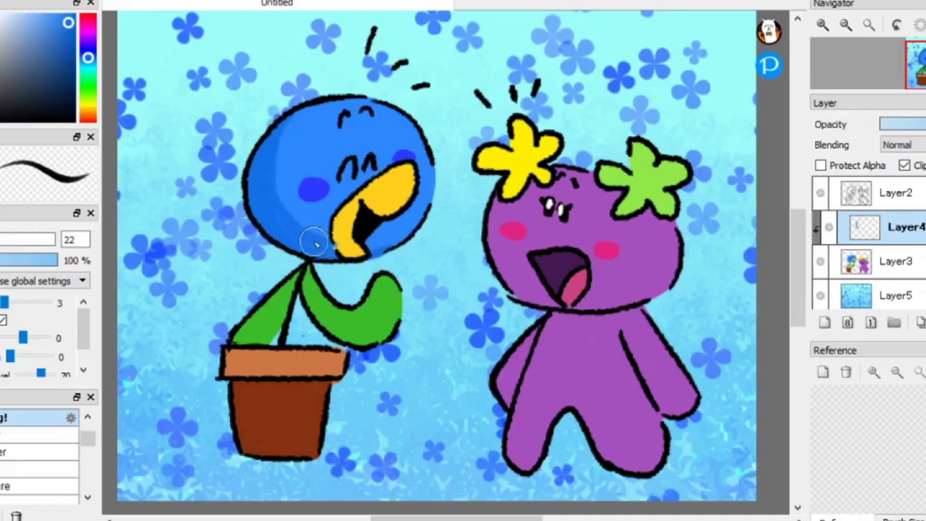
left_click(14, 242)
right_click(317, 223)
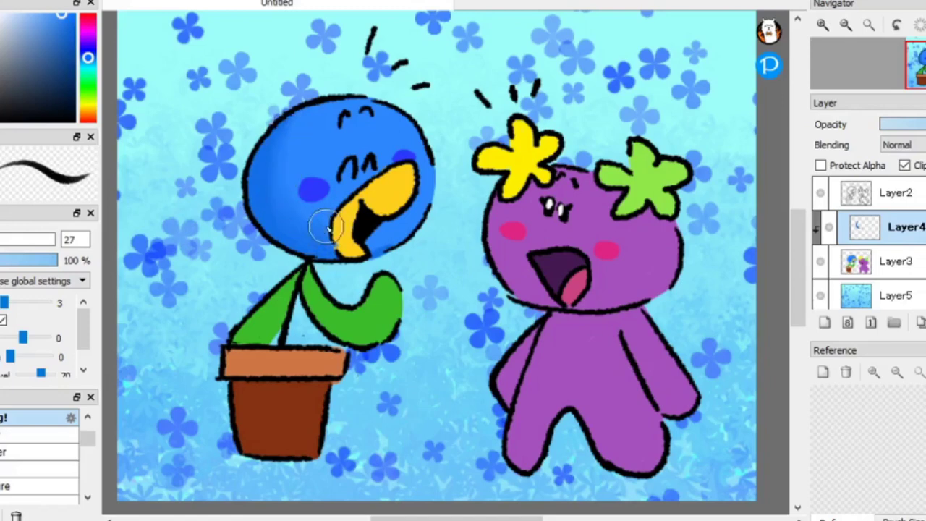
- Shade the upper and inner edges of the beak with orange at brush size 25 and blend it into the yellow
left_click(412, 187, "alt")
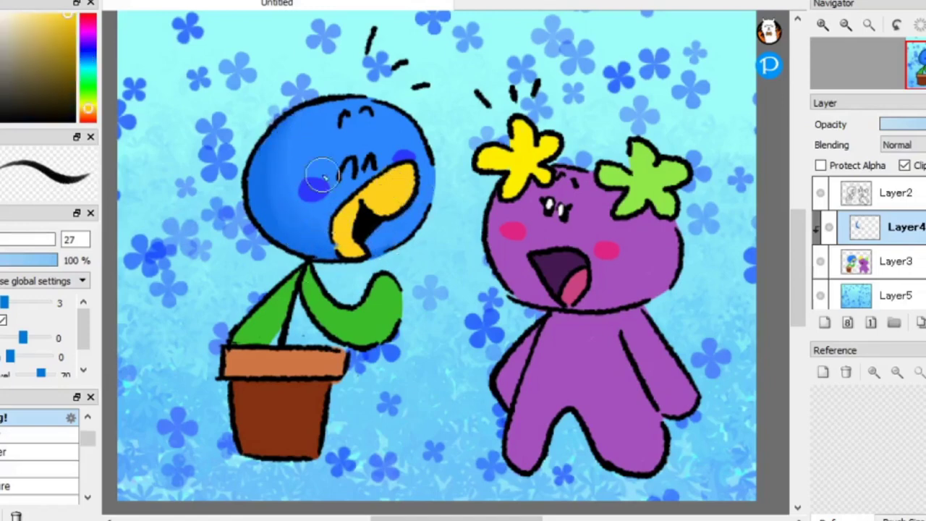
left_click(0, 242)
left_click_drag(88, 109, 88, 111)
left_click(74, 15)
mouse_move(343, 248)
left_mouse_down()
mouse_move(358, 206)
mouse_move(401, 174)
mouse_move(340, 230)
left_mouse_up()
right_click(340, 231)
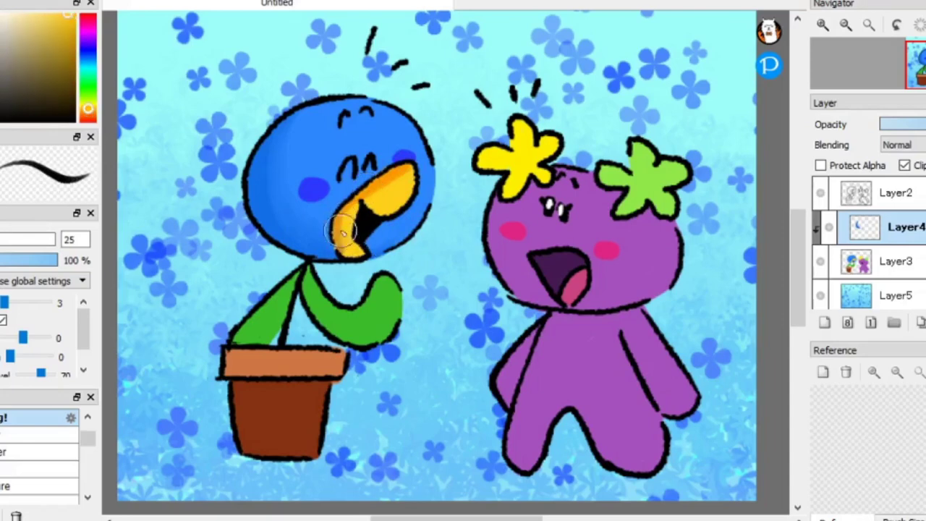
- Add a soft lavender highlight to the right edge of the blue head and a lighter yellow highlight to the beak
left_click(297, 128, "alt")
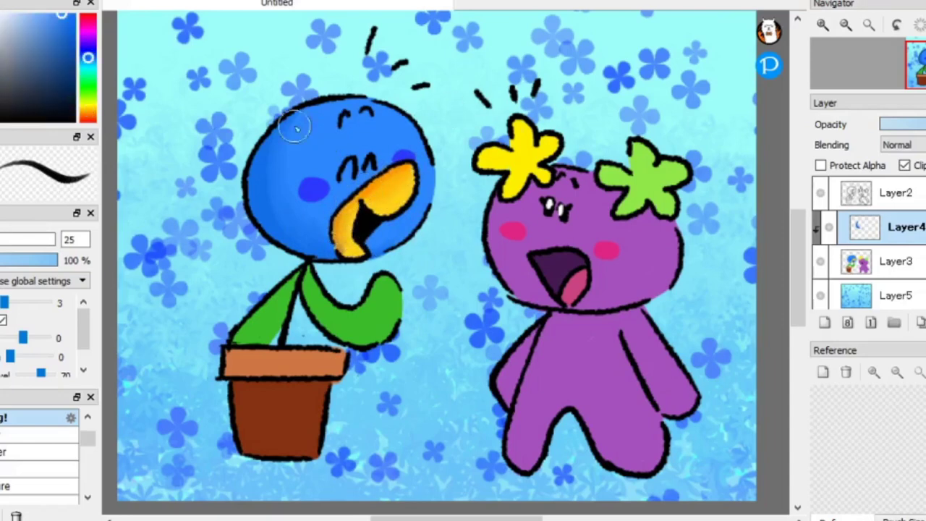
left_click_drag(87, 59, 88, 42)
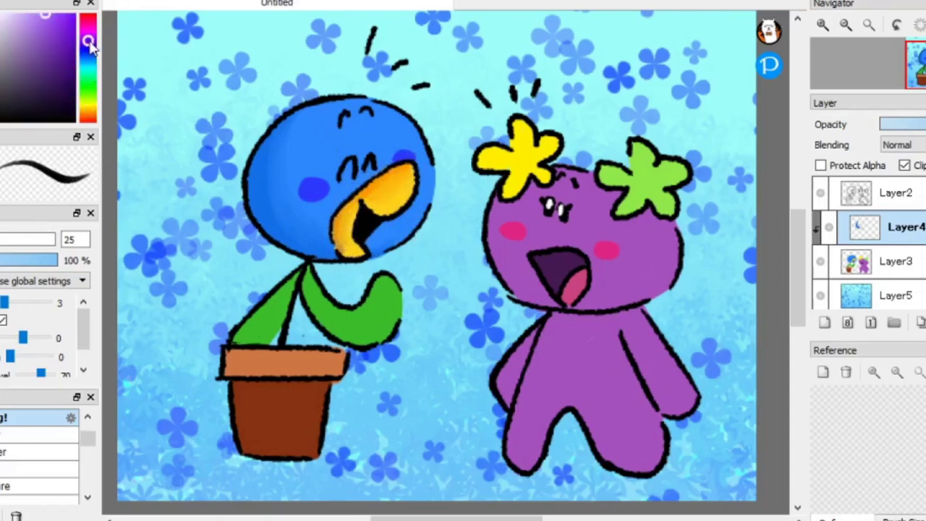
left_click(409, 144, "alt")
right_click(397, 197)
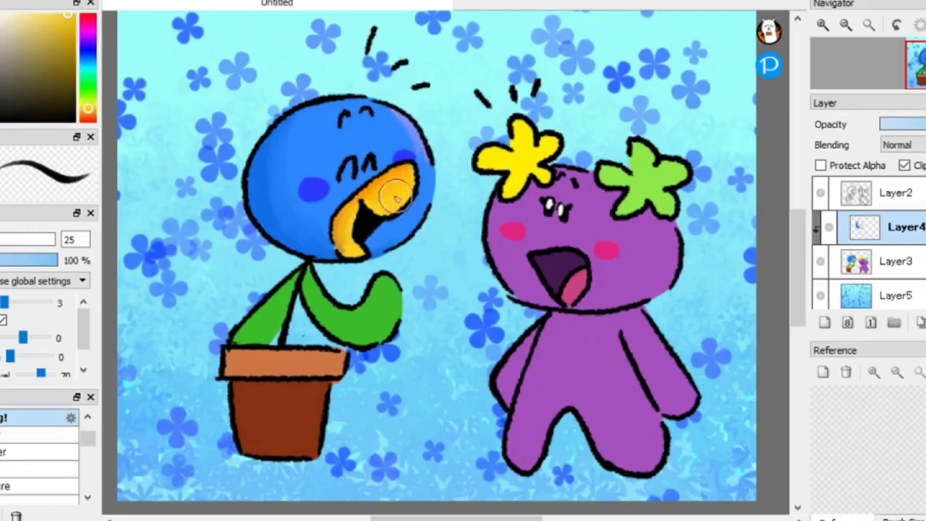
left_click(91, 106)
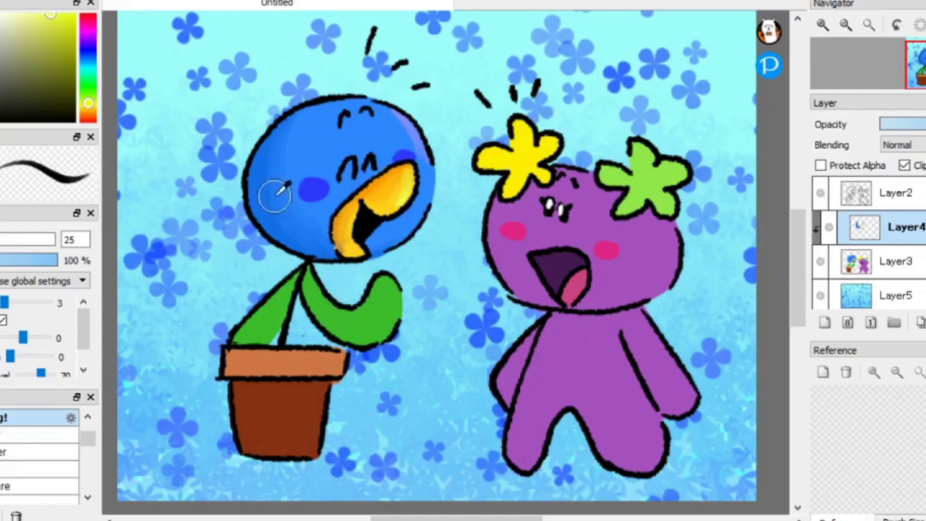
- Deepen the shadow along the lower left edge of the blue head with a darker blue and blend it
left_click(89, 52)
mouse_move(290, 239)
left_mouse_down()
mouse_move(255, 200)
mouse_move(260, 149)
mouse_move(273, 222)
left_mouse_up()
right_click(271, 209)
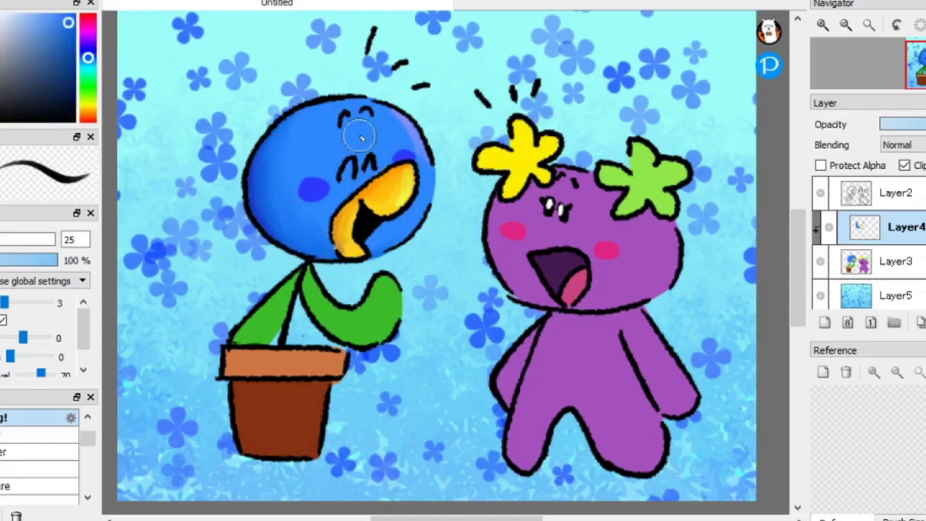
- Shade the outer edge of the left leaf and the base of the right leaf with dark green, blending into the base green
left_click(257, 311, "alt")
left_click_drag(231, 326, 294, 284)
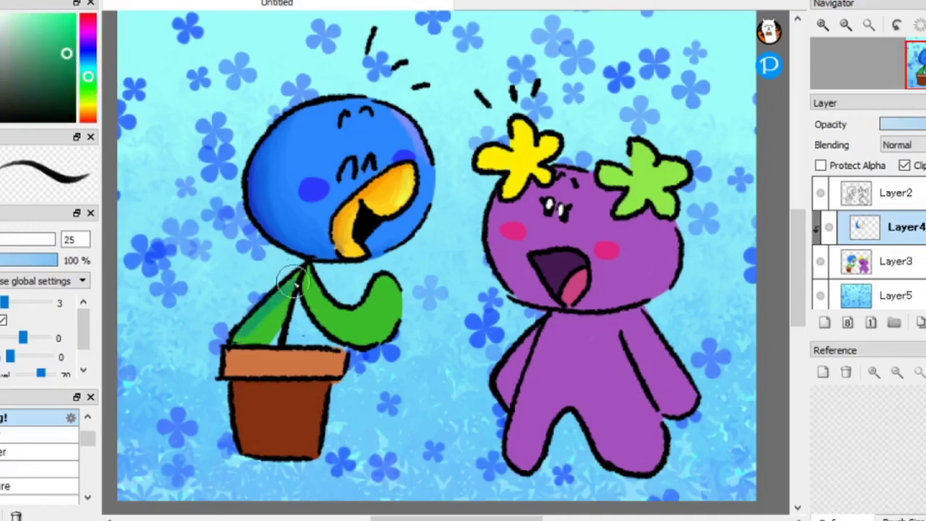
mouse_move(237, 340)
left_mouse_down()
mouse_move(285, 291)
mouse_move(262, 314)
mouse_move(254, 343)
left_mouse_up()
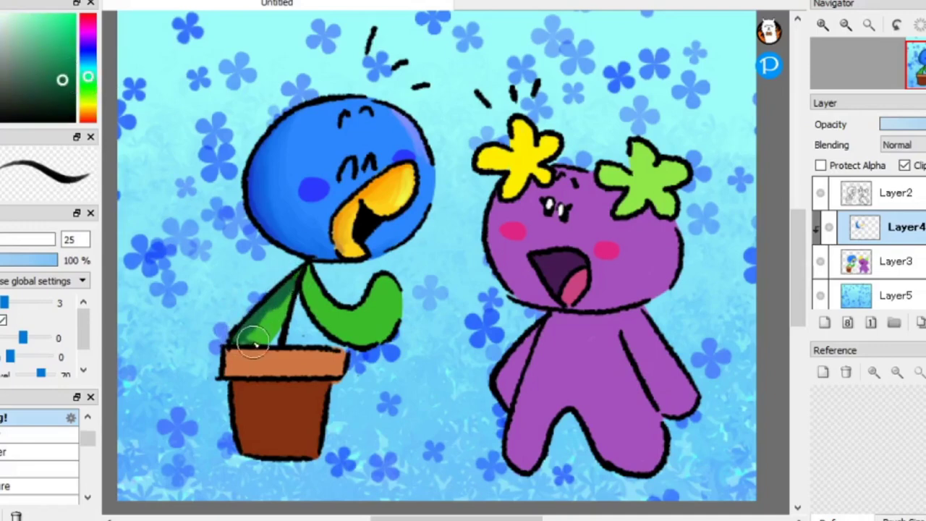
mouse_move(307, 280)
left_mouse_down()
mouse_move(322, 324)
mouse_move(312, 269)
mouse_move(326, 288)
mouse_move(305, 298)
mouse_move(329, 282)
mouse_move(285, 286)
mouse_move(263, 328)
mouse_move(278, 312)
mouse_move(246, 337)
mouse_move(290, 291)
left_mouse_up()
right_click(266, 331)
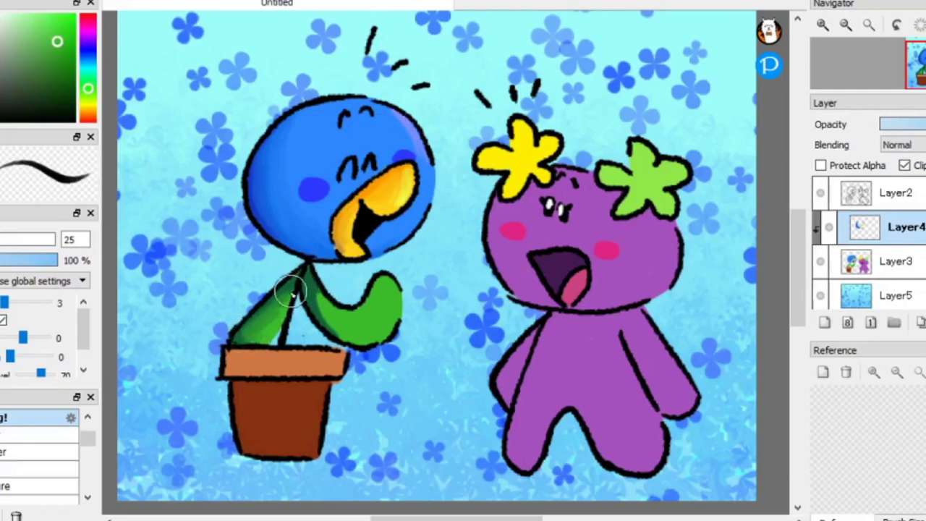
mouse_move(257, 338)
left_mouse_down()
mouse_move(291, 290)
mouse_move(323, 292)
left_mouse_up()
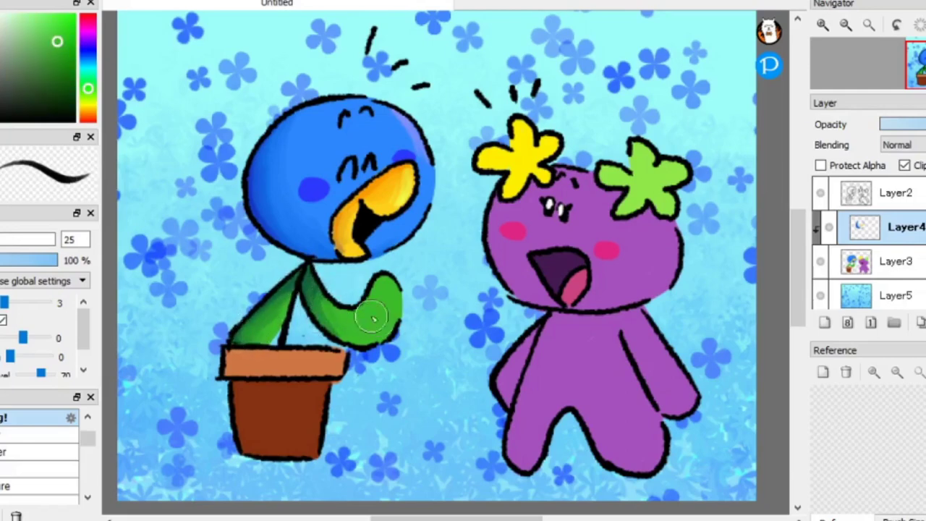
- Paint yellow-green highlights on the lower left leaf and the raised tip of the right leaf, and blend them
left_click(89, 102)
left_click_drag(249, 300, 273, 332)
mouse_move(382, 287)
left_mouse_down()
mouse_move(408, 307)
mouse_move(390, 346)
left_mouse_up()
right_click(371, 319)
mouse_move(373, 281)
left_mouse_down()
mouse_move(395, 293)
mouse_move(379, 290)
mouse_move(386, 332)
left_mouse_up()
left_click_drag(284, 323, 293, 292)
- Shade the left part of the pot's rim with reddish brown and lighten its right end with a pale peach highlight
left_click_drag(326, 403, 404, 436)
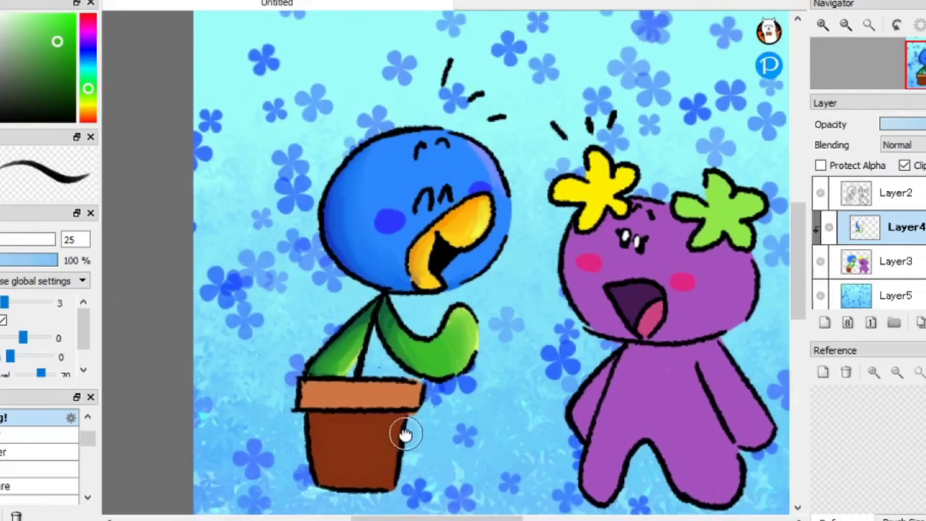
right_click(359, 398)
left_click(88, 120)
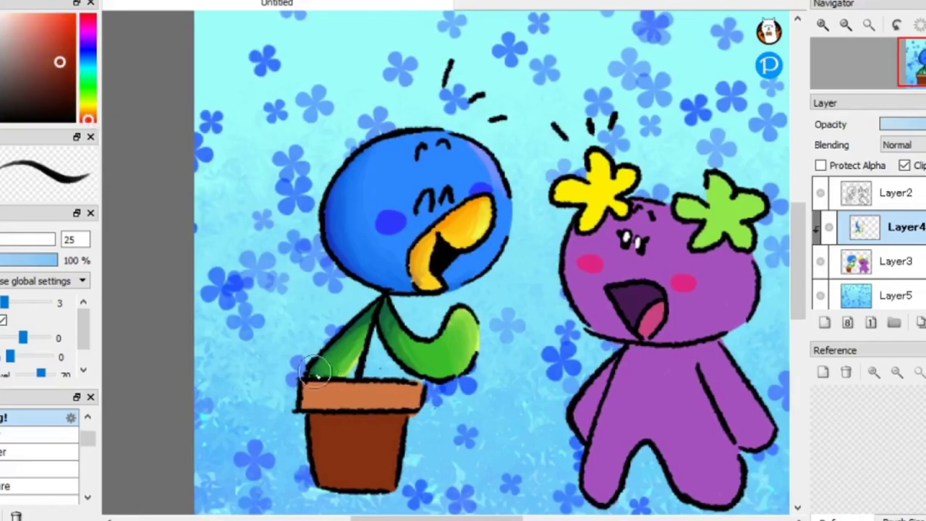
mouse_move(312, 378)
left_mouse_down()
mouse_move(357, 393)
mouse_move(333, 408)
left_mouse_up()
right_click(395, 405)
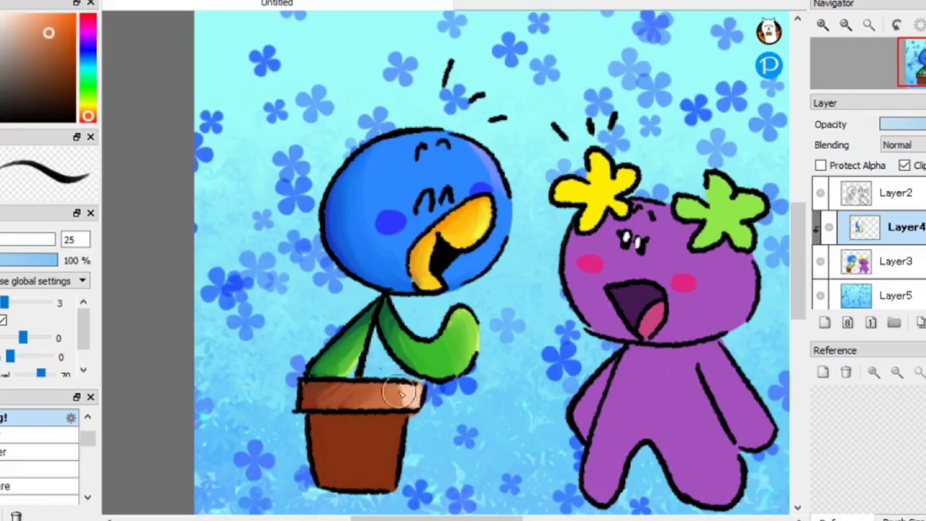
- Shade the pot's body with dark brown on the left and beneath the rim, and add a lighter orange-brown highlight along its right side
right_click(360, 443)
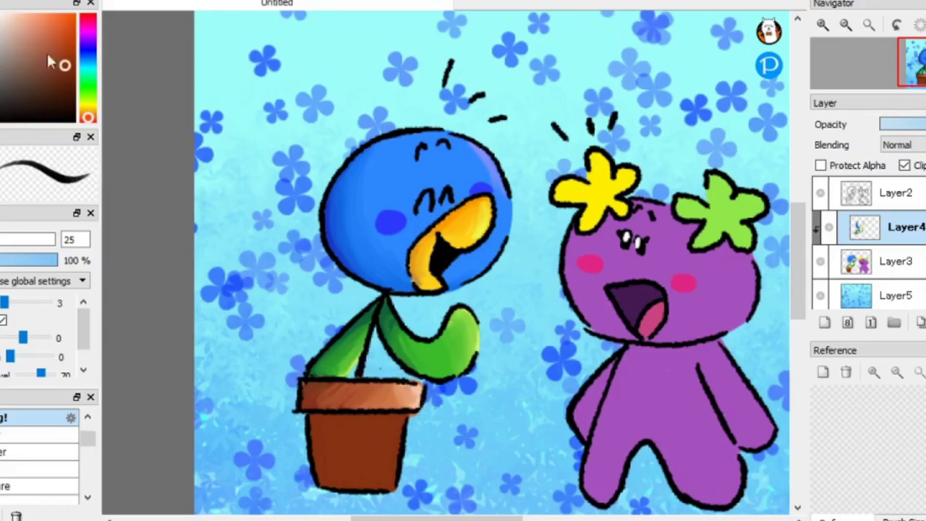
left_click(63, 90)
left_click(88, 122)
mouse_move(327, 425)
left_mouse_down()
mouse_move(333, 432)
mouse_move(314, 420)
mouse_move(352, 420)
mouse_move(314, 440)
mouse_move(340, 500)
mouse_move(391, 418)
left_mouse_up()
right_click(355, 482)
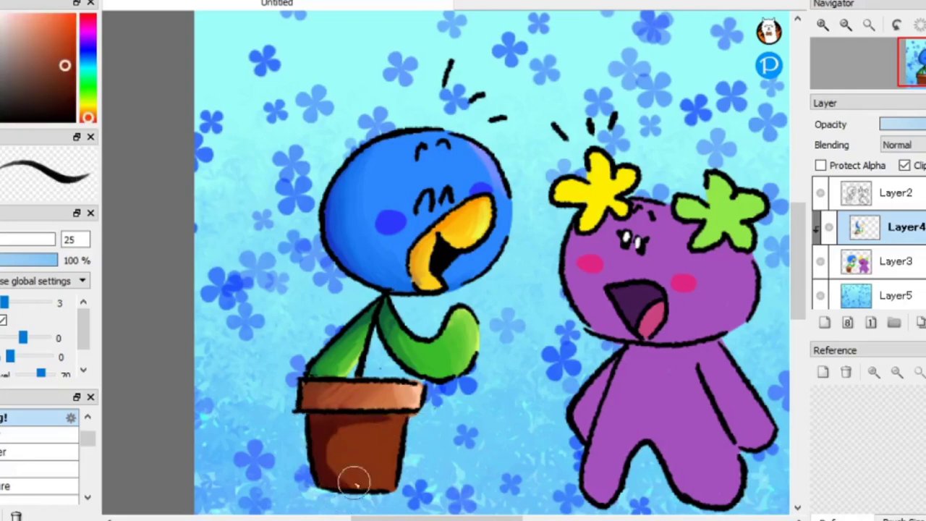
mouse_move(355, 481)
left_mouse_down()
mouse_move(332, 441)
mouse_move(334, 461)
left_mouse_up()
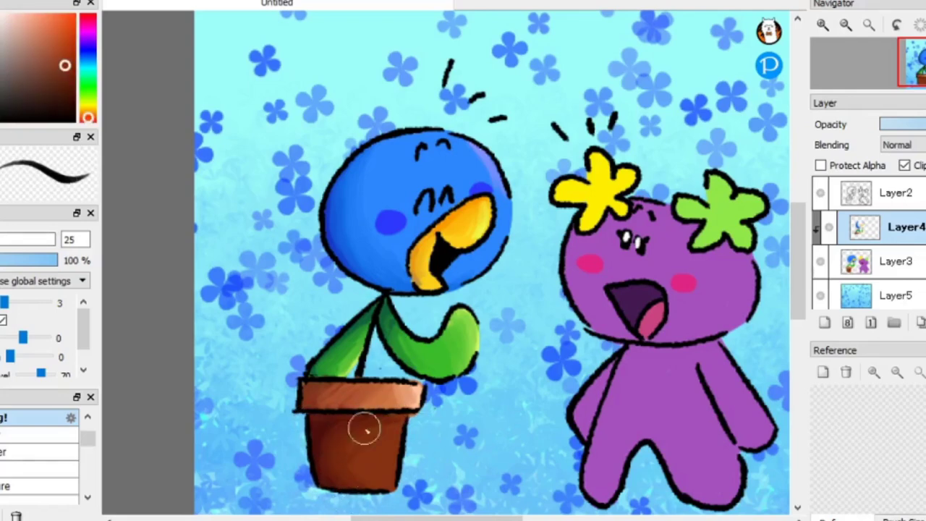
mouse_move(399, 455)
left_mouse_down()
mouse_move(394, 499)
mouse_move(383, 506)
mouse_move(380, 460)
left_mouse_up()
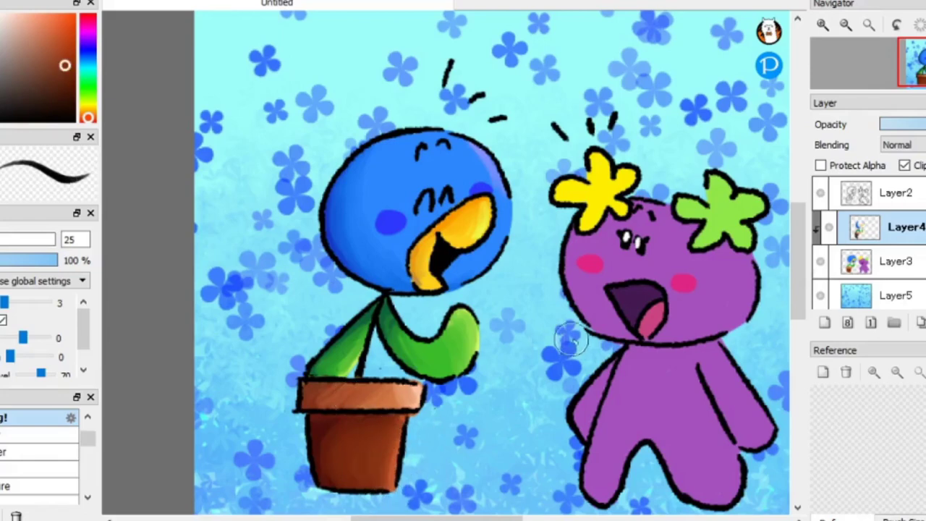
- Shade the left side of the purple character's head with a darker violet and blend the shadow edge
left_click_drag(636, 303, 561, 298)
left_click(570, 380, "alt")
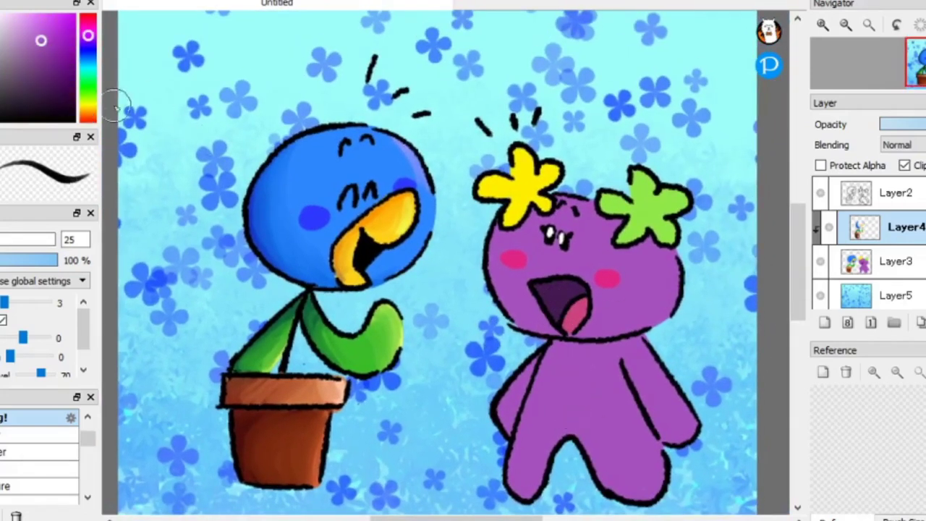
left_click(88, 41)
left_click_drag(502, 421, 525, 366)
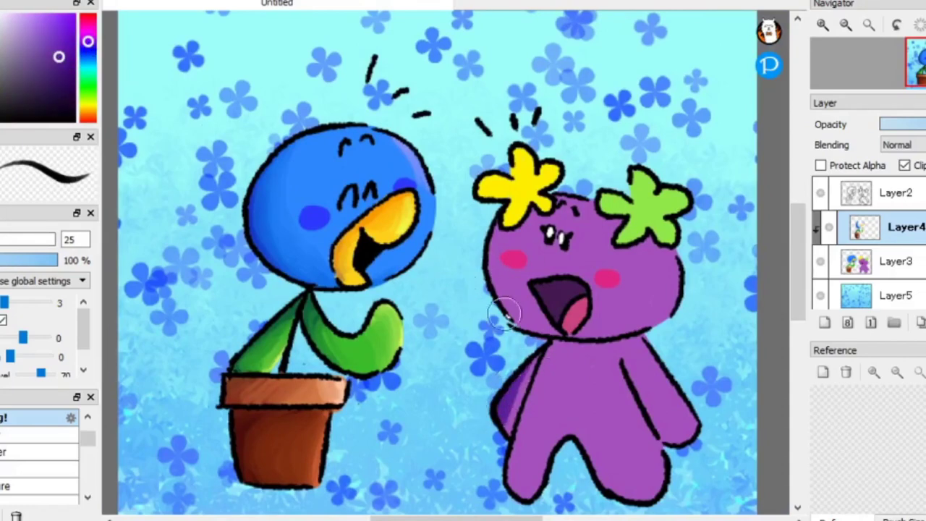
key("ctrl+z")
mouse_move(512, 316)
left_mouse_down()
mouse_move(495, 225)
mouse_move(533, 208)
left_mouse_up()
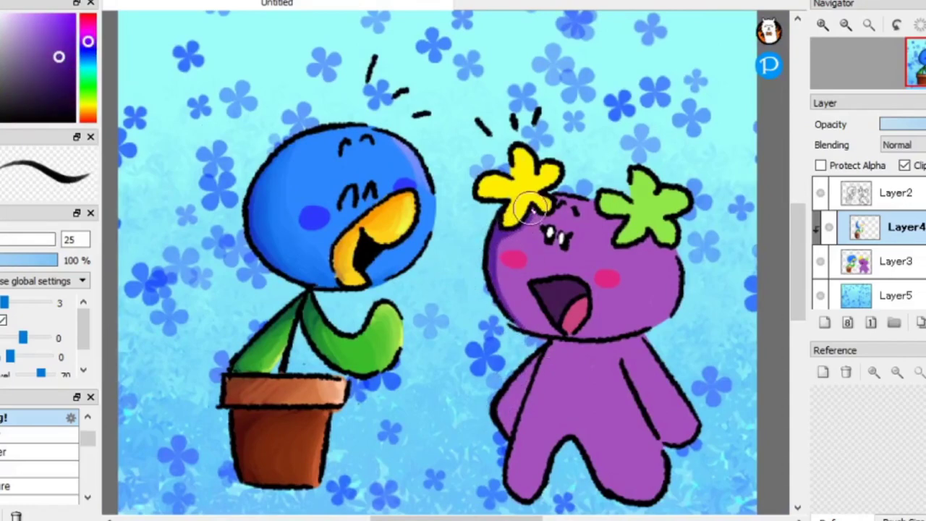
mouse_move(499, 271)
left_mouse_down()
mouse_move(539, 332)
mouse_move(492, 258)
mouse_move(515, 304)
mouse_move(539, 323)
left_mouse_up()
right_click(527, 303)
- Add dark violet shadows beneath the green flower, under the chin, and along the purple character's arms and left body edge
key("e")
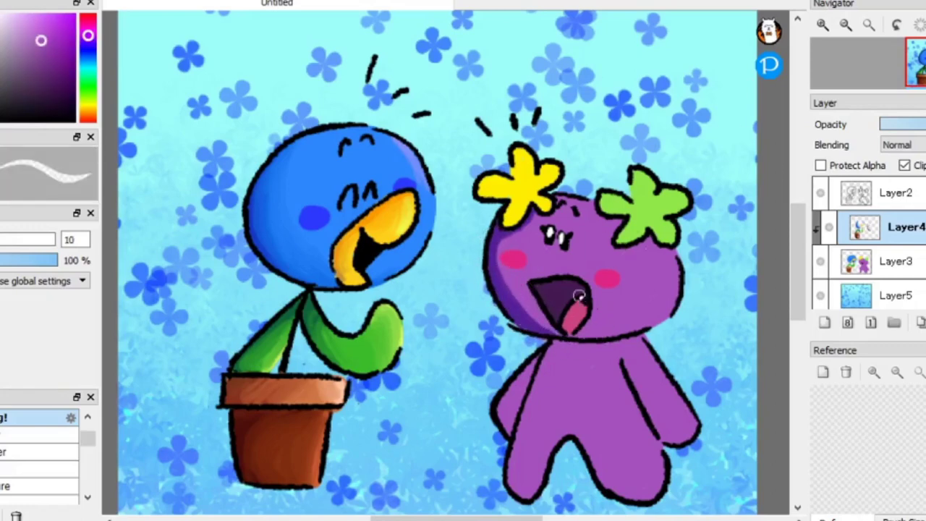
key("b")
right_click(514, 305)
left_click_drag(644, 247, 691, 252)
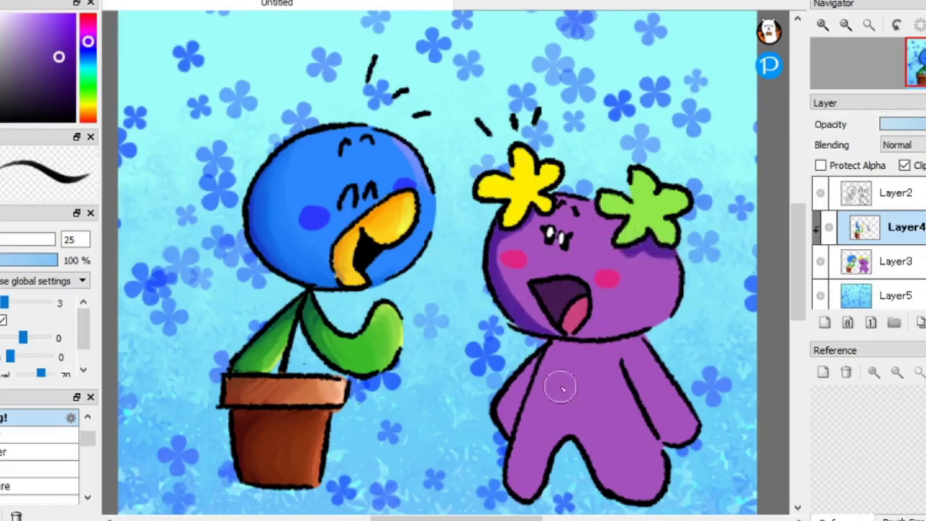
mouse_move(528, 405)
left_mouse_down()
mouse_move(499, 416)
mouse_move(510, 373)
left_mouse_up()
mouse_move(628, 342)
left_mouse_down()
mouse_move(673, 427)
mouse_move(668, 438)
mouse_move(620, 359)
left_mouse_up()
mouse_move(503, 475)
left_mouse_down()
mouse_move(563, 343)
mouse_move(555, 361)
left_mouse_up()
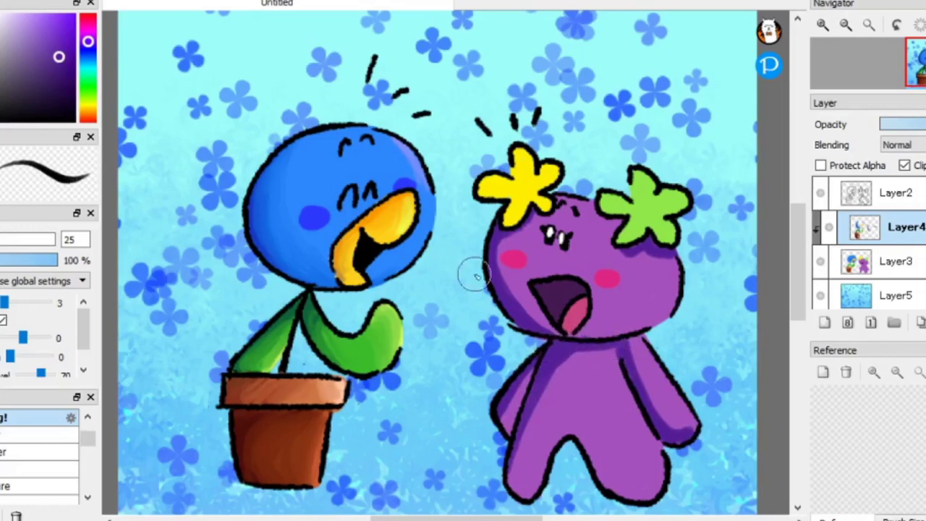
- Blend the violet shadows on the purple character's head and body into the base purple, cleaning up its left pink cheek
left_click(656, 292, "alt")
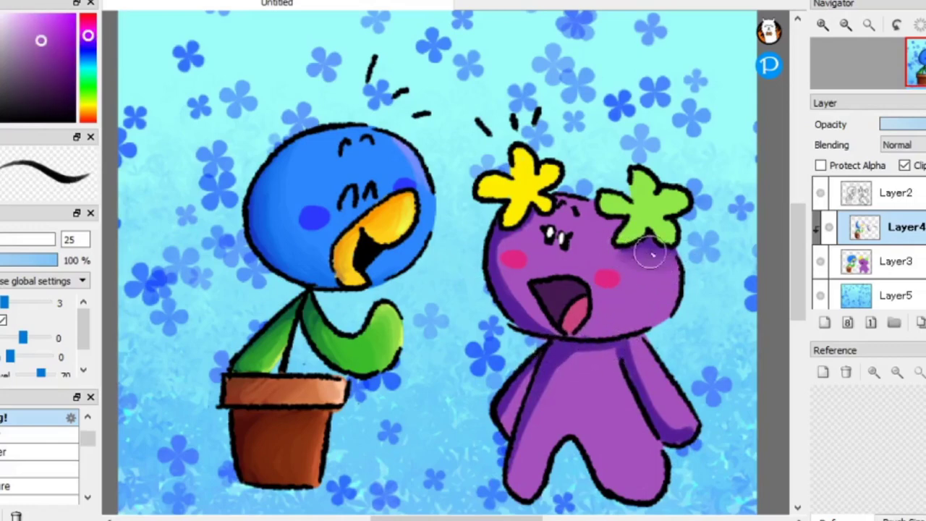
mouse_move(550, 329)
left_mouse_down()
mouse_move(531, 314)
mouse_move(516, 234)
left_mouse_up()
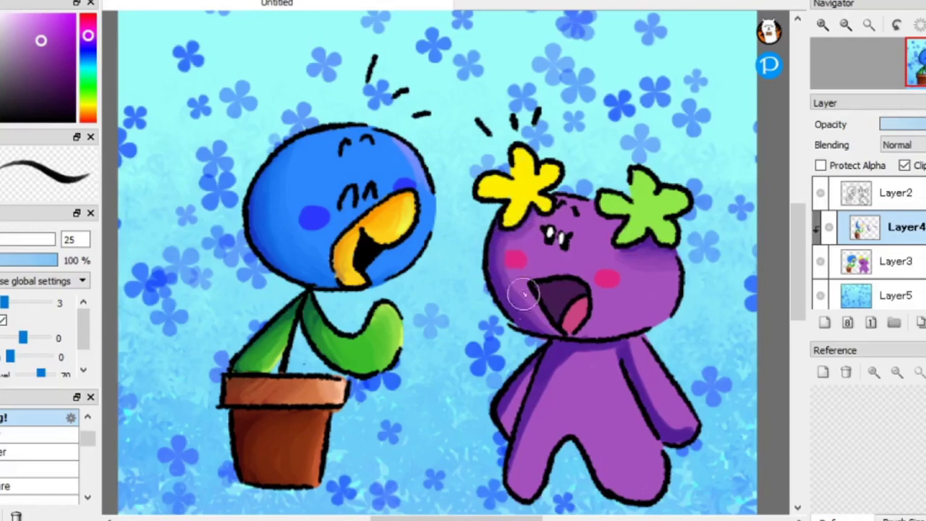
left_click(515, 258, "alt")
key("e")
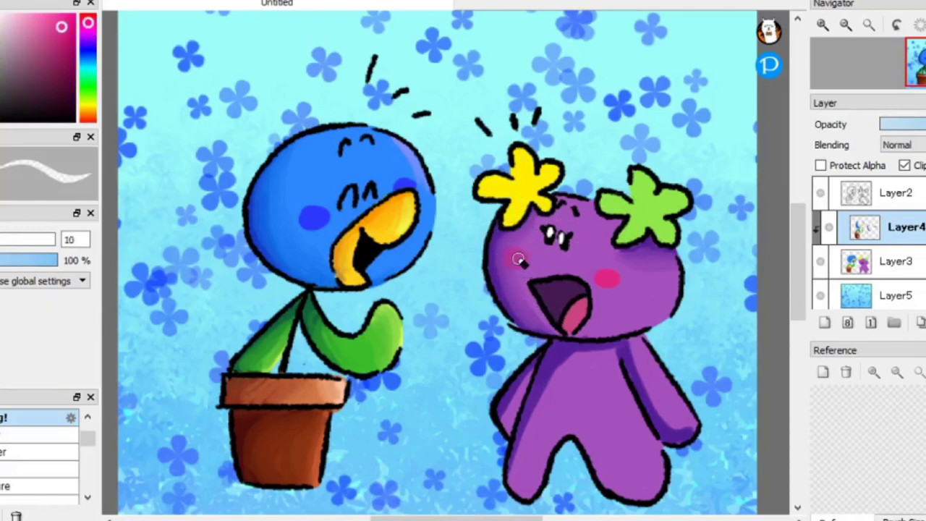
key("b")
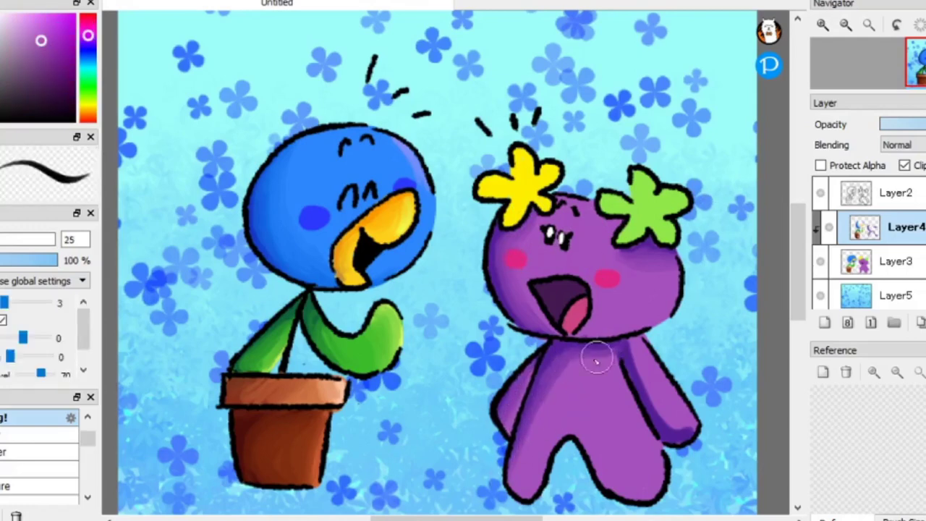
mouse_move(632, 350)
left_mouse_down()
mouse_move(675, 399)
mouse_move(633, 361)
left_mouse_up()
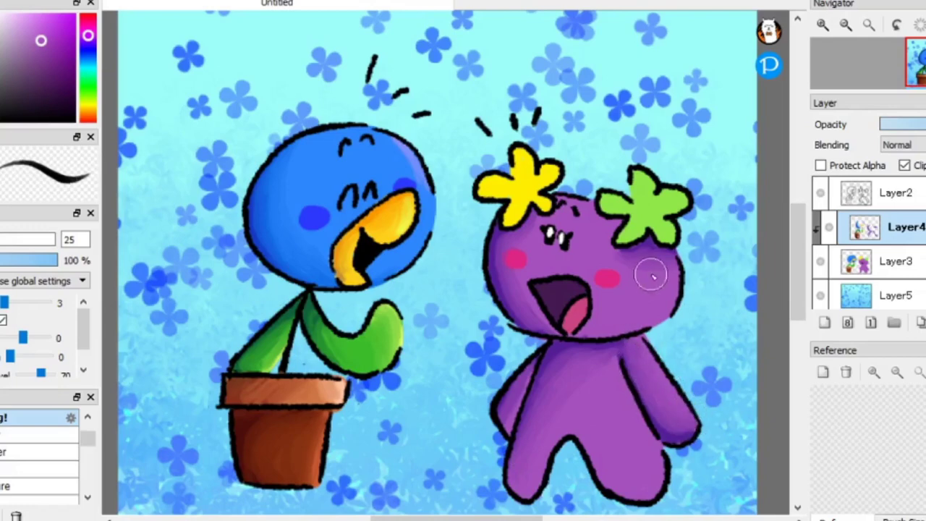
- Add bright violet highlights along the right edges of the purple character's head, arm and legs, and beneath the top of its head outline
scroll(651, 275, "up", 1)
mouse_move(627, 350)
left_mouse_down()
mouse_move(664, 315)
mouse_move(668, 262)
left_mouse_up()
left_click_drag(667, 386, 699, 441)
left_click_drag(609, 237, 579, 216)
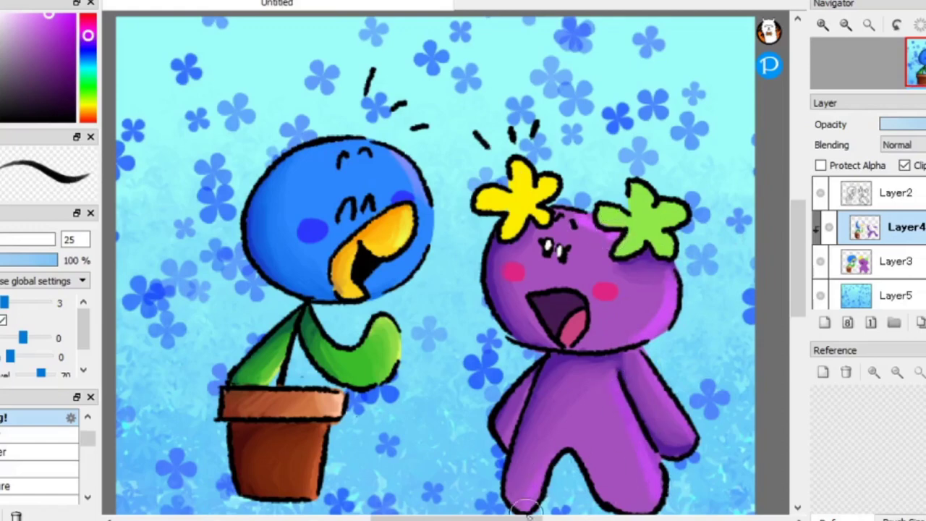
right_click(574, 426)
- Shade the left petals of the yellow flower with orange and brighten its upper-right petal with pale yellow
right_click(535, 170)
left_click(88, 111)
mouse_move(481, 205)
left_mouse_down()
mouse_move(508, 214)
mouse_move(515, 174)
mouse_move(511, 197)
mouse_move(498, 203)
mouse_move(518, 223)
mouse_move(524, 180)
mouse_move(528, 201)
left_mouse_up()
right_click(523, 207)
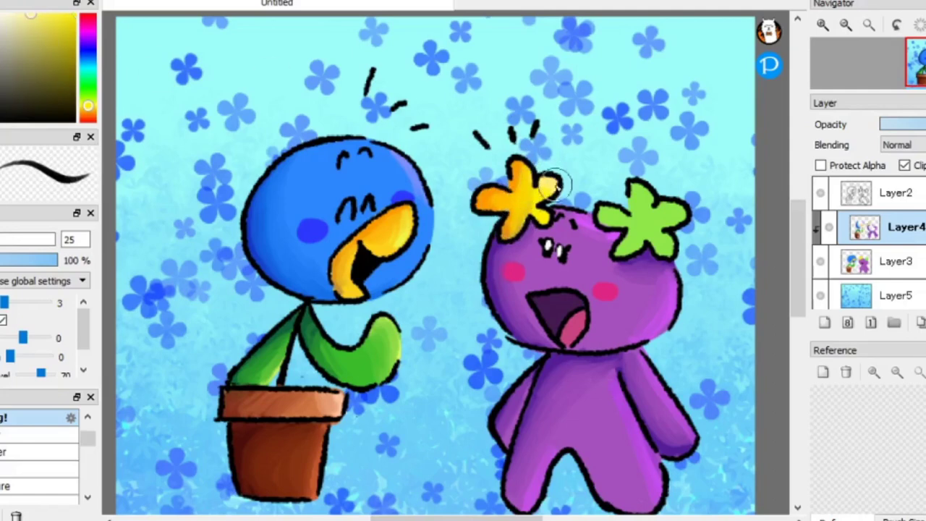
- Shade the green flower's left and lower petals with dark green, and blend pale yellow-green highlights into its right petals
left_click(653, 194, "alt")
left_click(88, 82)
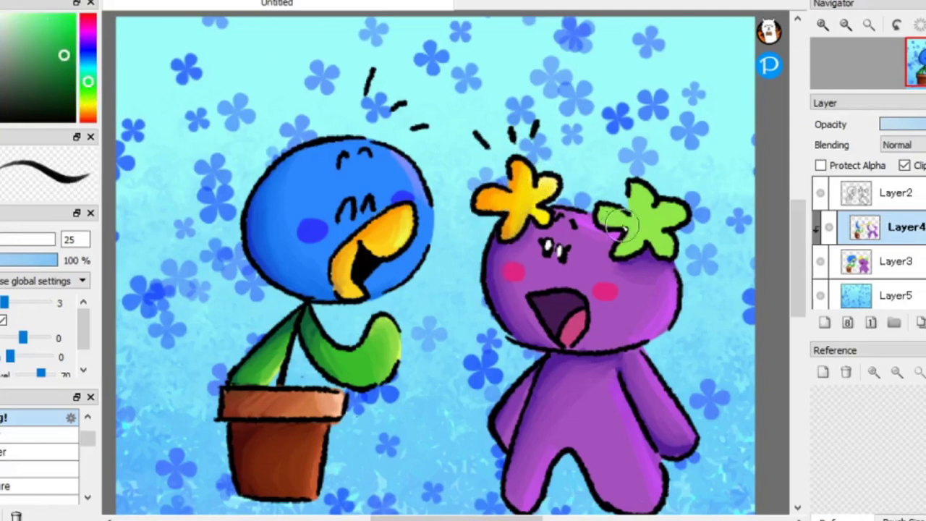
mouse_move(621, 227)
left_mouse_down()
mouse_move(604, 217)
mouse_move(640, 189)
mouse_move(626, 239)
mouse_move(637, 246)
mouse_move(647, 237)
left_mouse_up()
left_click(654, 221, "alt")
mouse_move(642, 201)
left_mouse_down()
mouse_move(633, 226)
mouse_move(648, 220)
mouse_move(639, 229)
left_mouse_up()
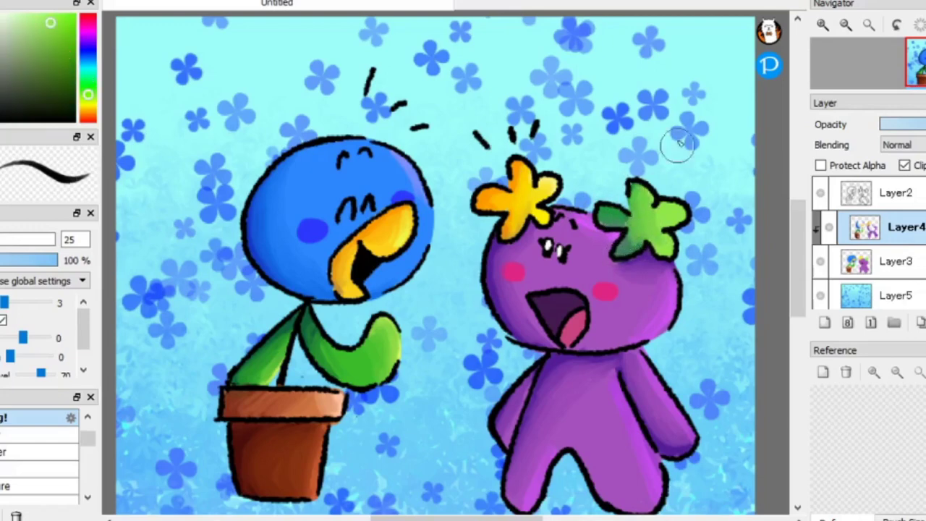
mouse_move(681, 205)
left_mouse_down()
mouse_move(676, 245)
mouse_move(653, 189)
left_mouse_up()
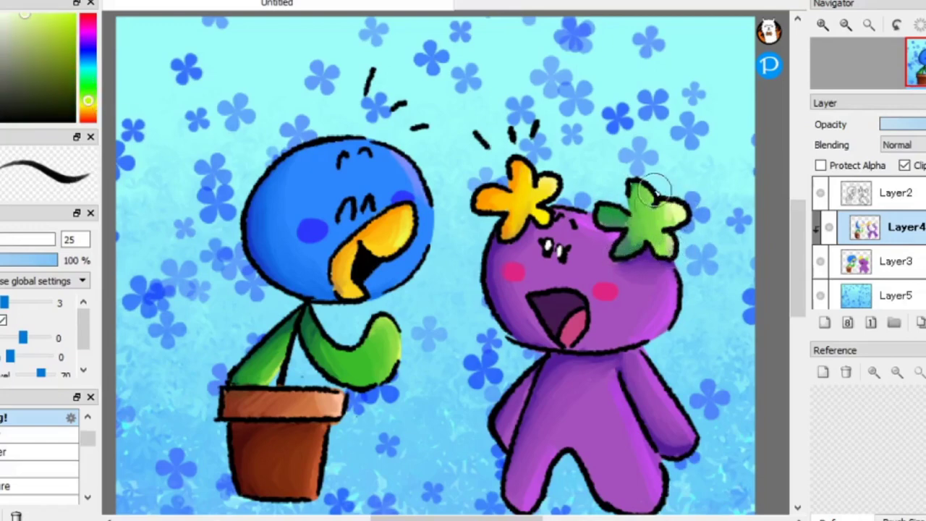
left_click(648, 246, "alt")
left_click_drag(659, 242, 670, 220)
- Darken the inside of the purple character's mouth with deep purple and shade its tongue with darker pink
mouse_move(654, 316)
left_mouse_down()
mouse_move(680, 221)
mouse_move(670, 243)
left_mouse_up()
left_click(579, 235, "alt")
left_click(54, 101)
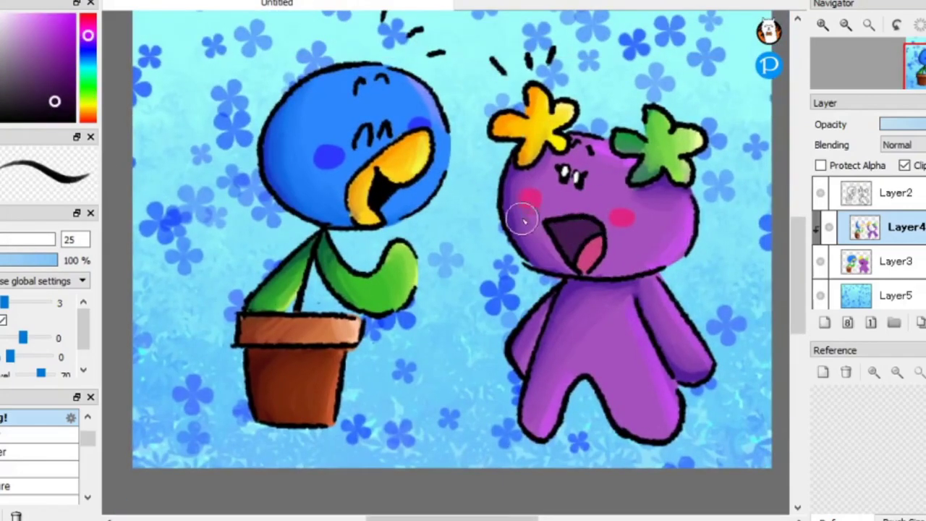
left_click(575, 239, "alt")
left_click(591, 249, "alt")
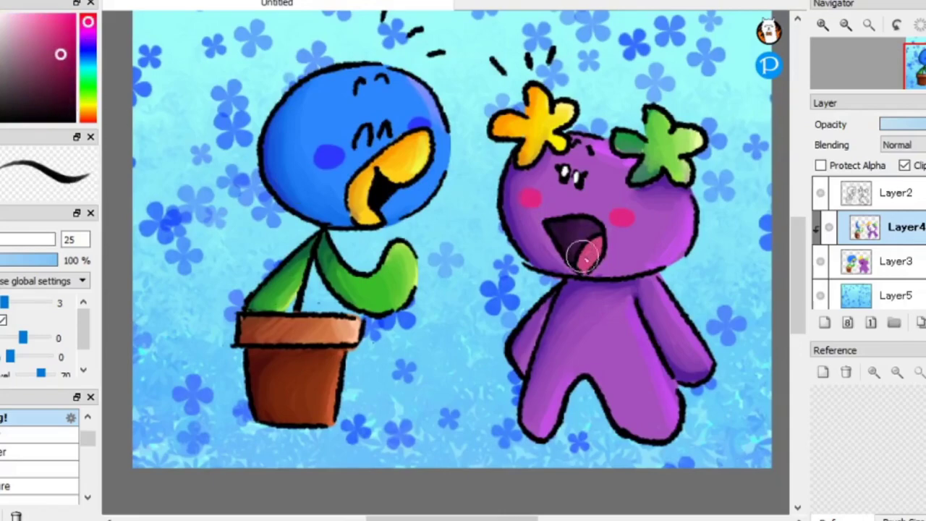
left_click(593, 256, "alt")
scroll(614, 233, "down", 4)
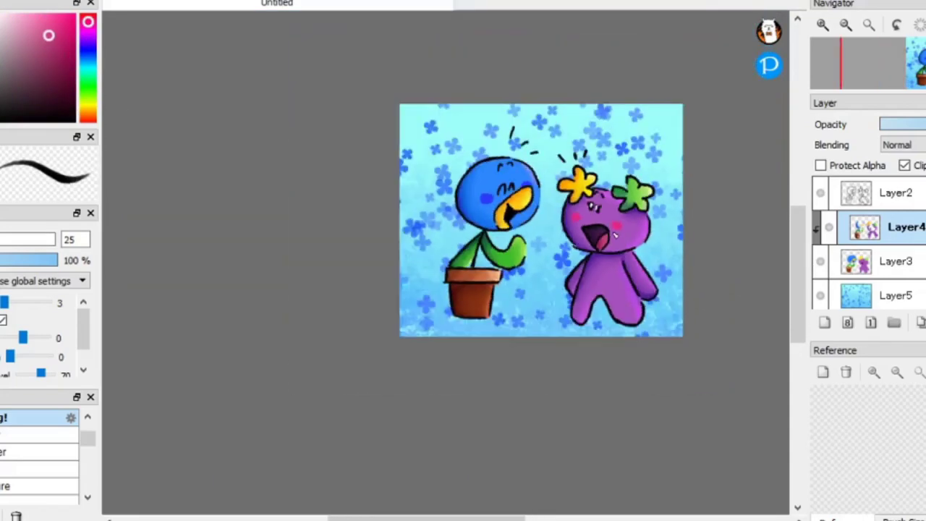
scroll(552, 306, "up", 2)
left_click_drag(615, 233, 570, 288)
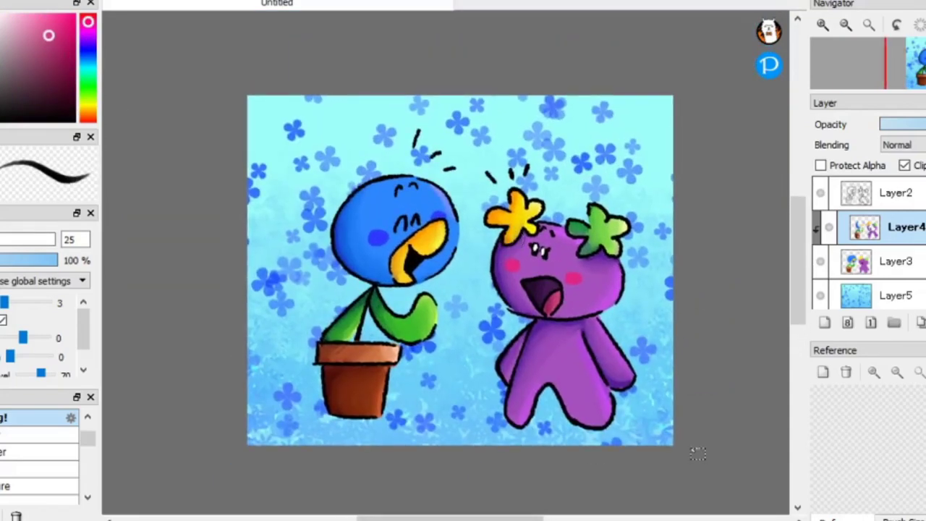